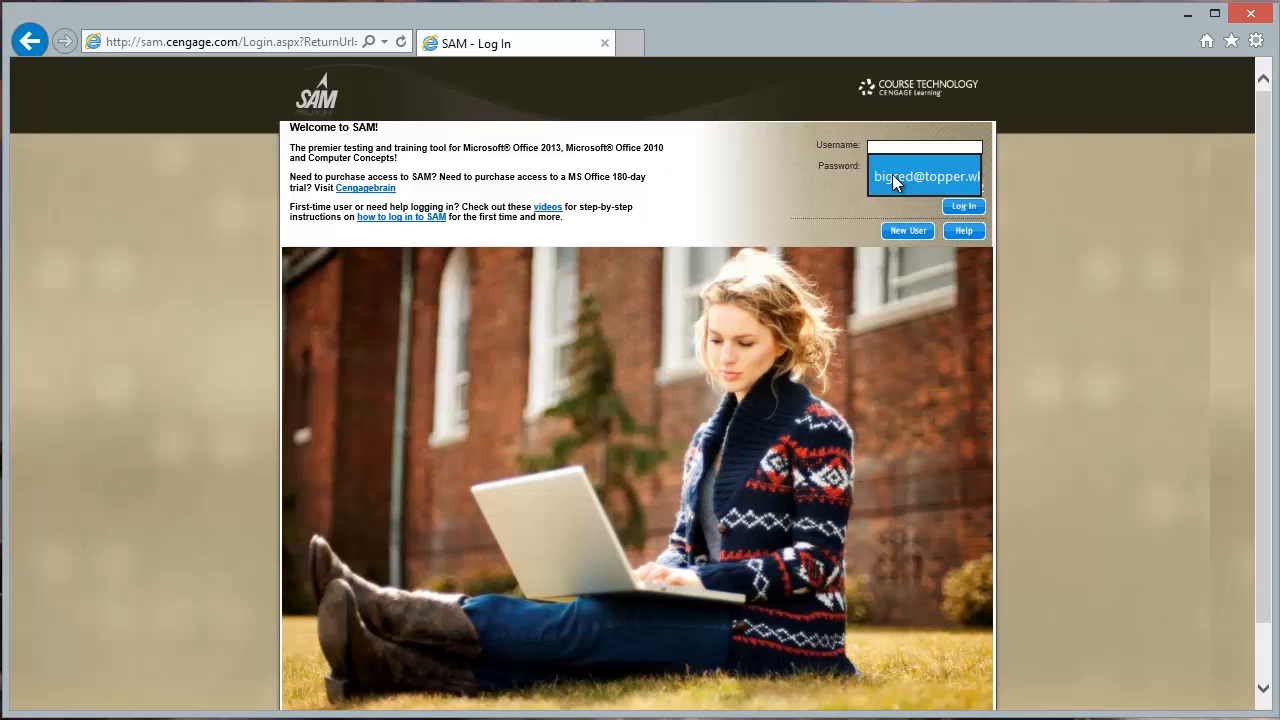
Log in to SAM with the saved account and start the Word 1 project from the activity list.
left_click(925, 188)
left_click(955, 206)
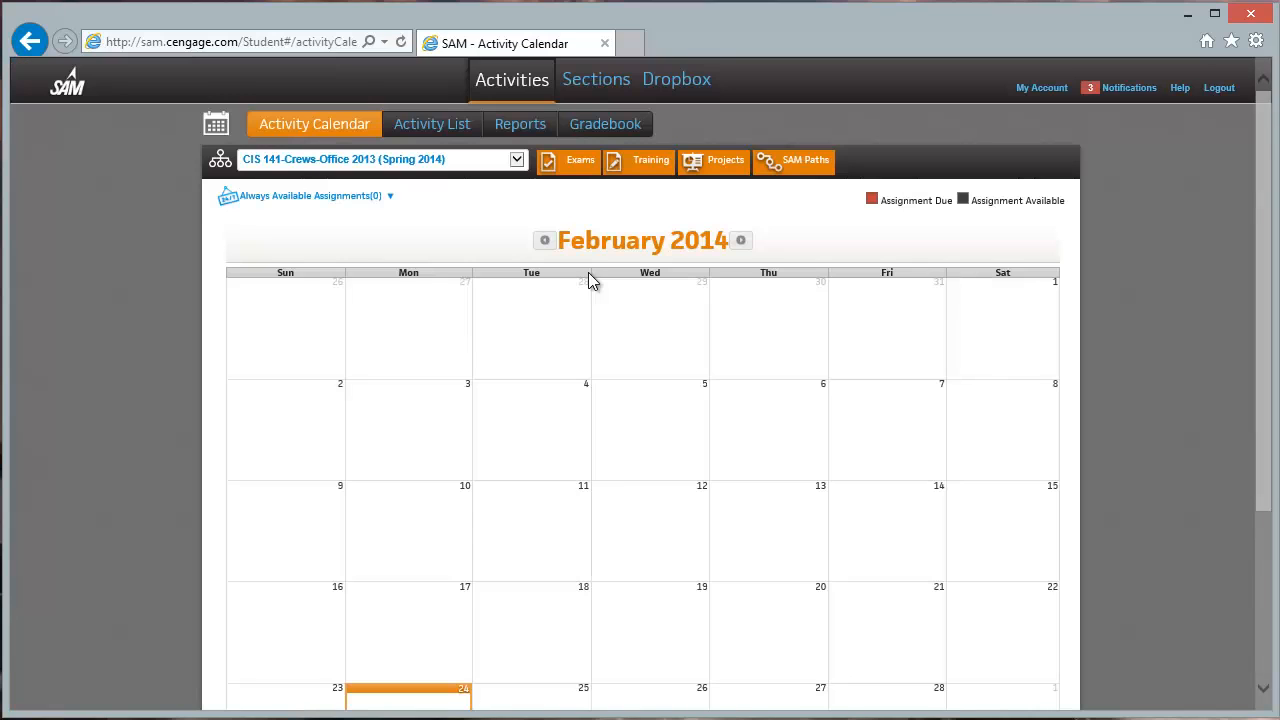
left_click(428, 123)
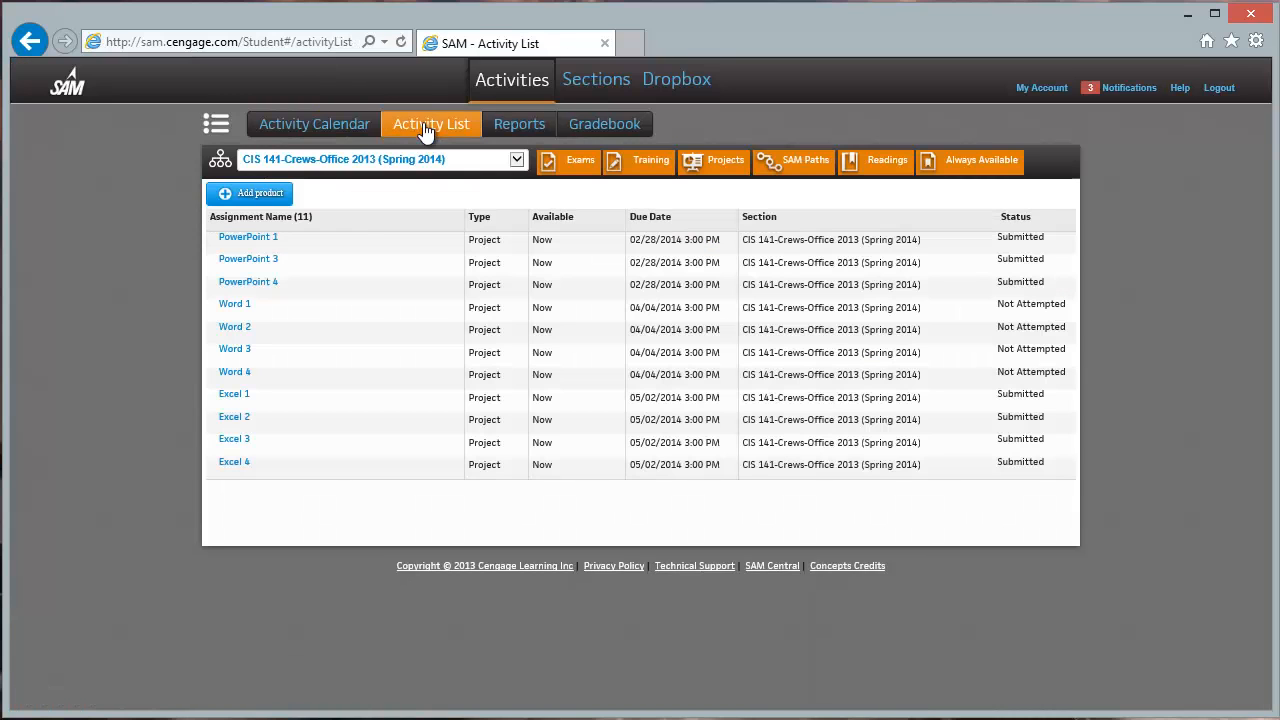
left_click(240, 308)
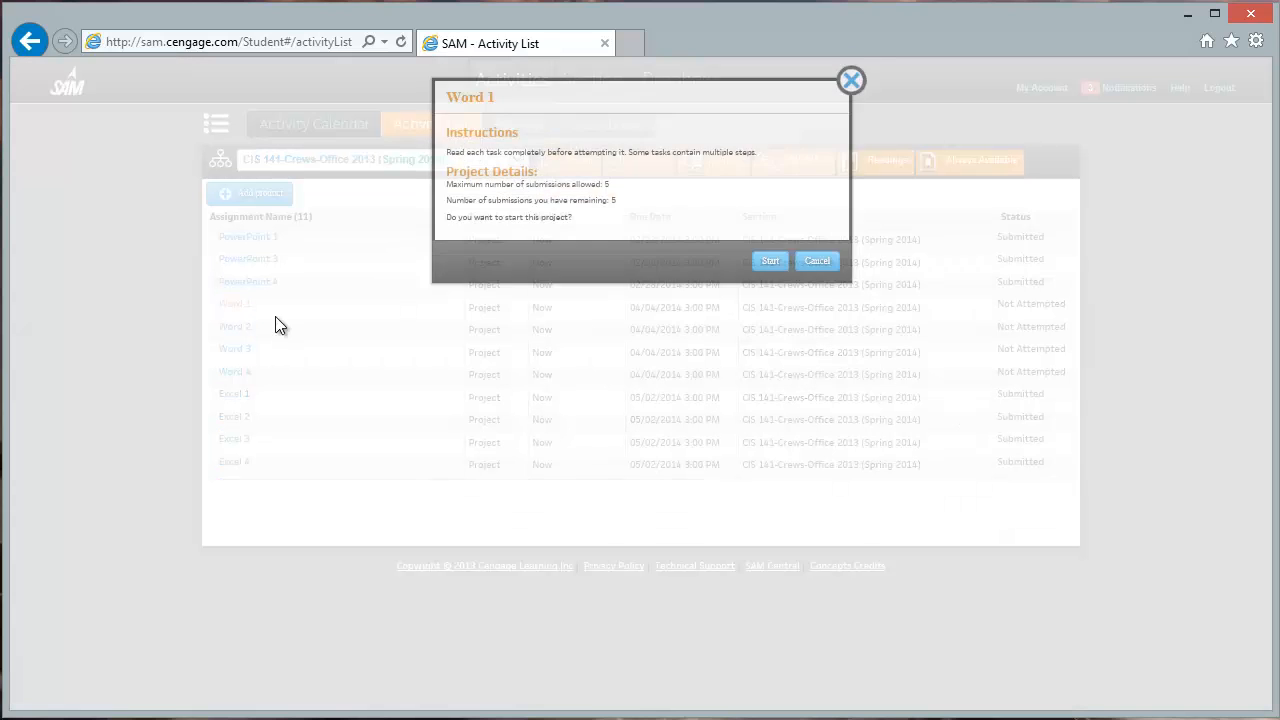
left_click(764, 298)
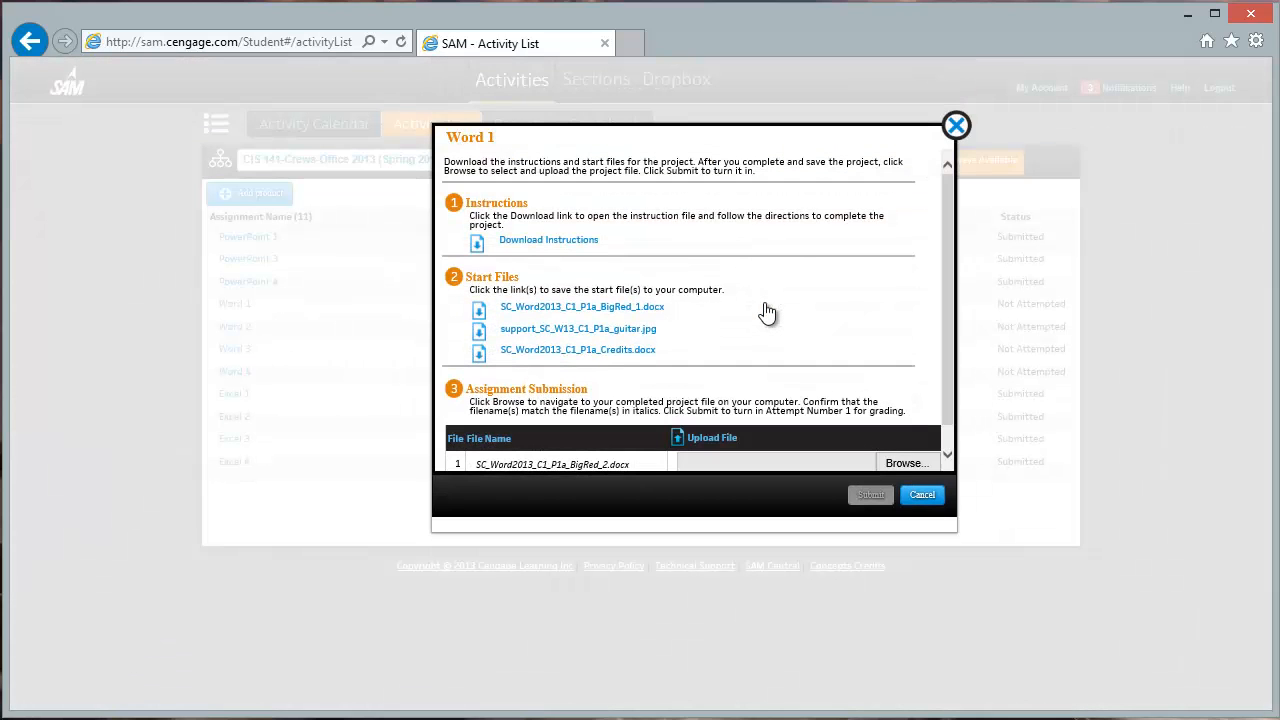
Download the Word 1 project instructions, open them in Word with editing enabled, and read the getting-started section.
left_click(580, 243)
left_click(888, 687)
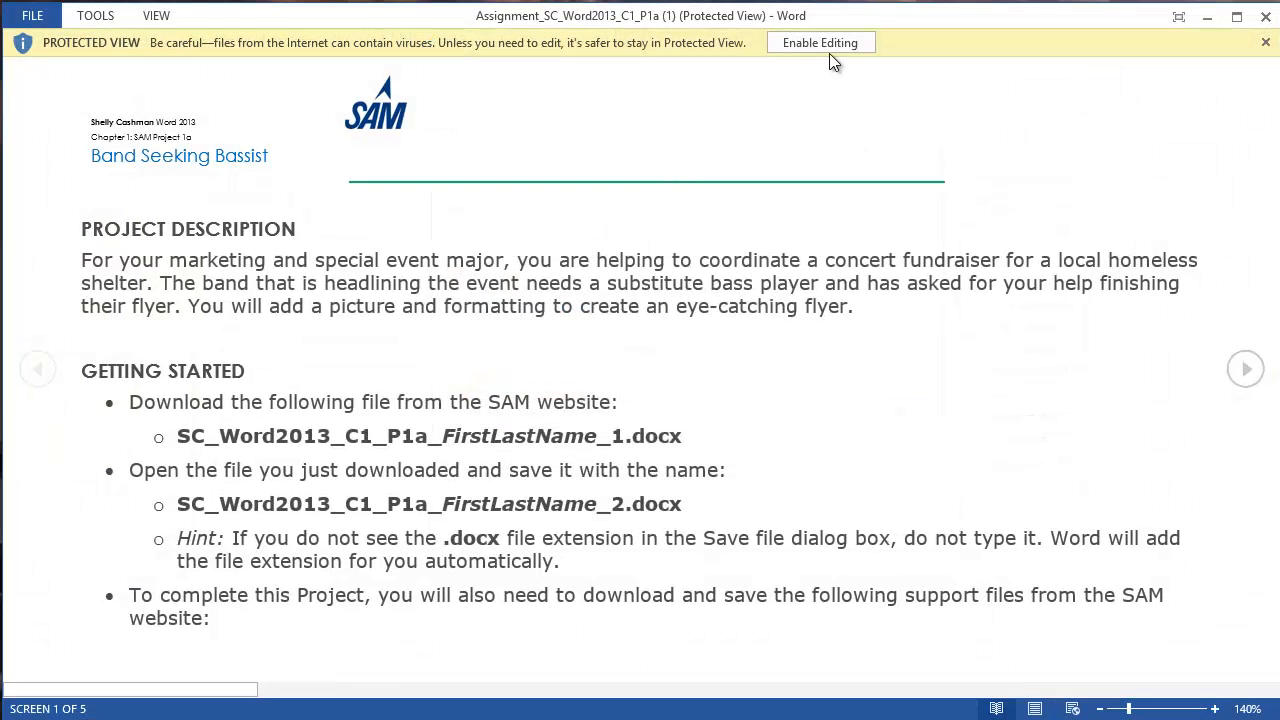
left_click(820, 44)
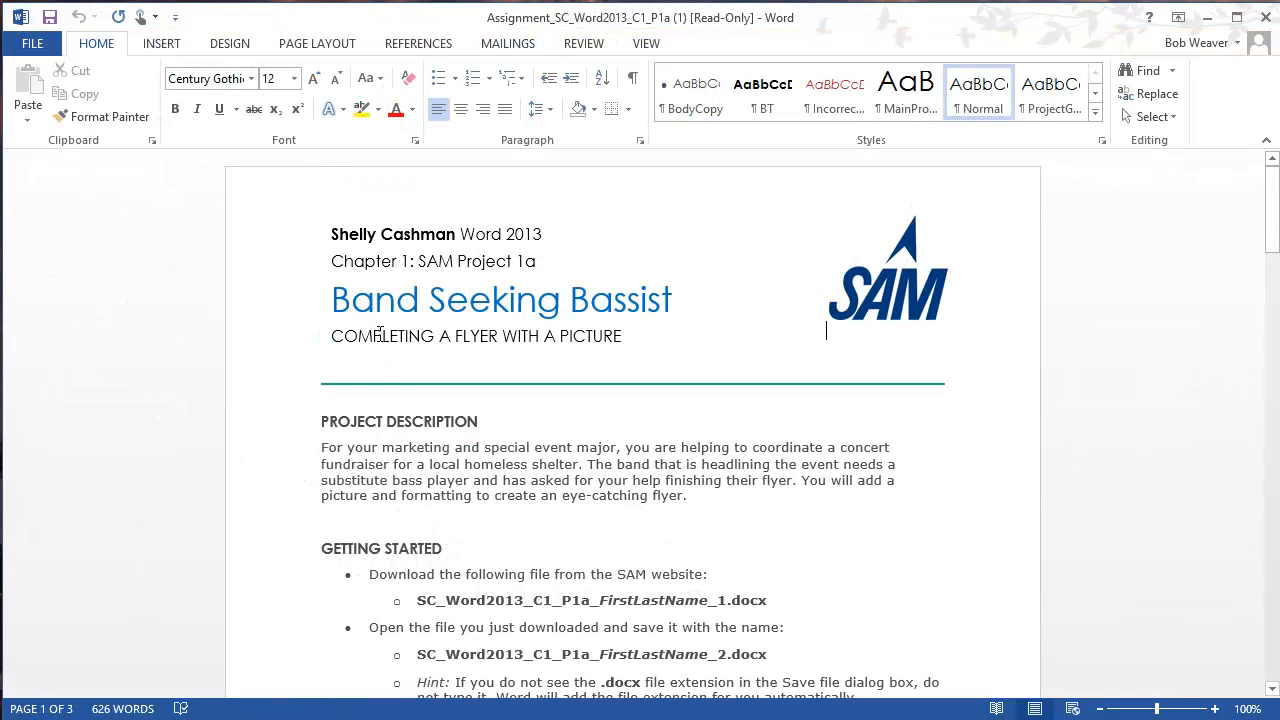
scroll(582, 428, "down", 3)
Return to the SAM page in the browser, open the start file SC_Word2013_C1_P1a_BigRed_1.docx in Word and enable editing.
key("alt+Tab")
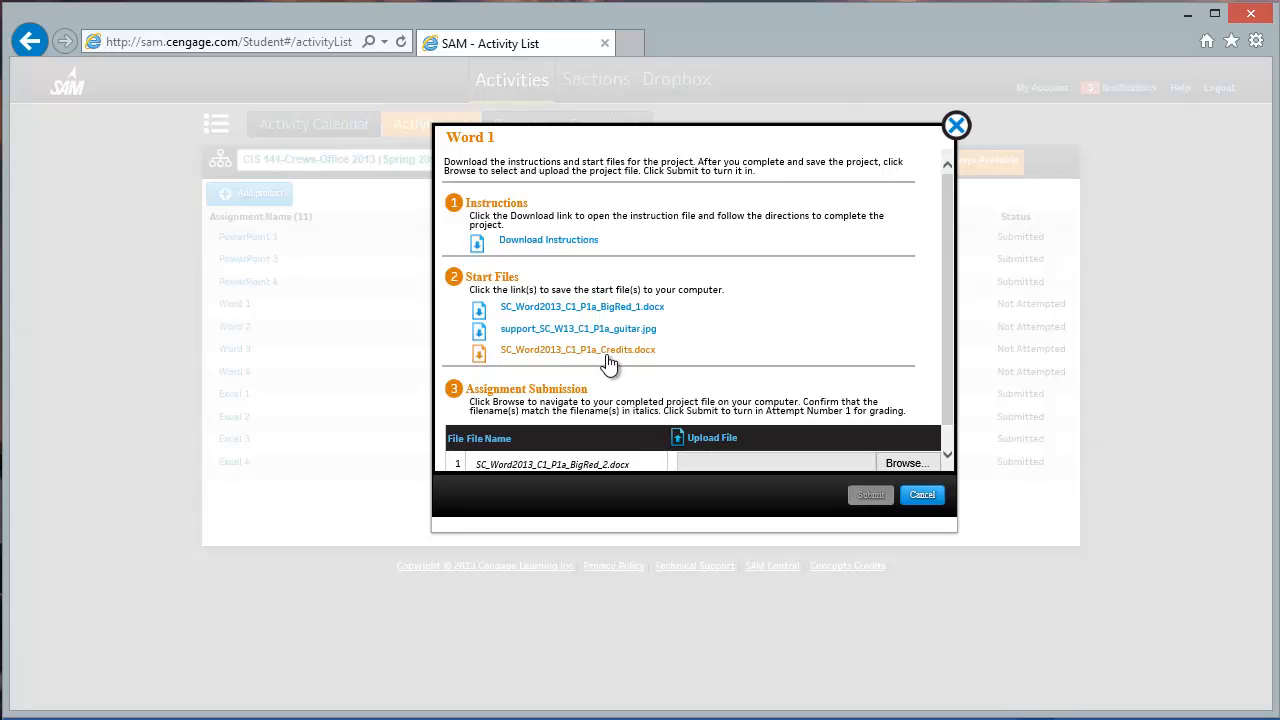
left_click(614, 313)
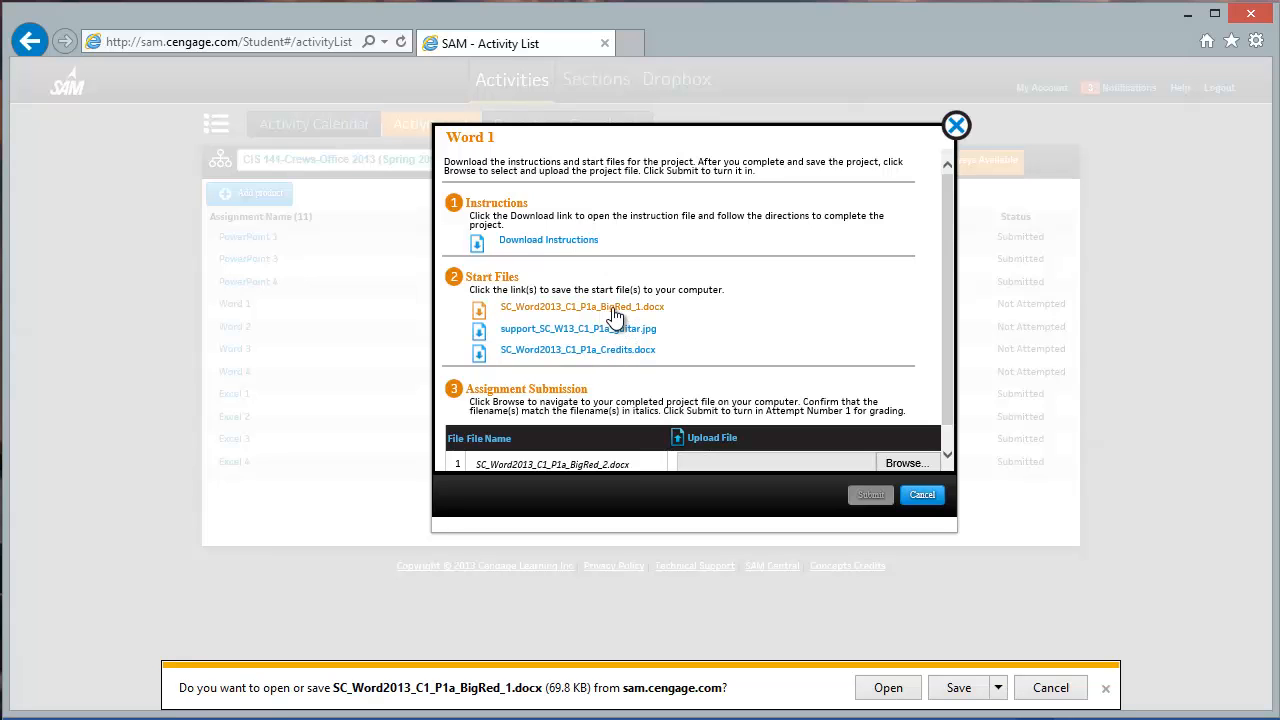
left_click(888, 687)
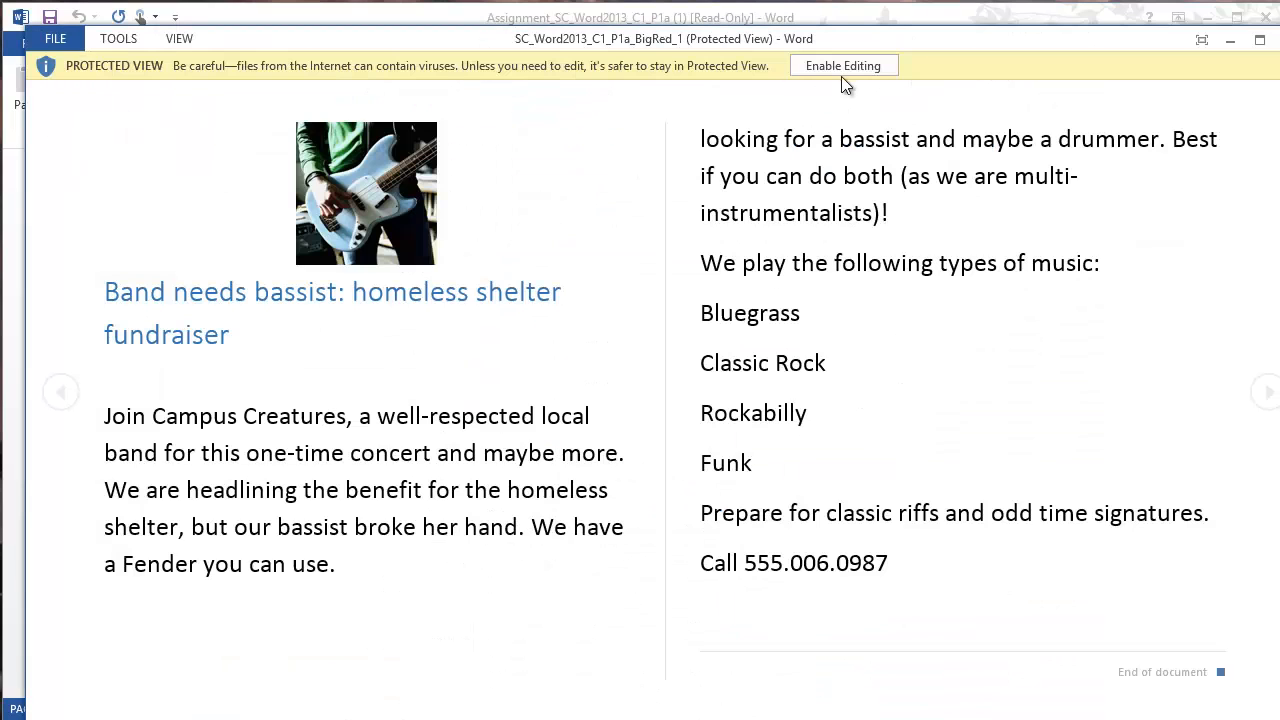
left_click(842, 69)
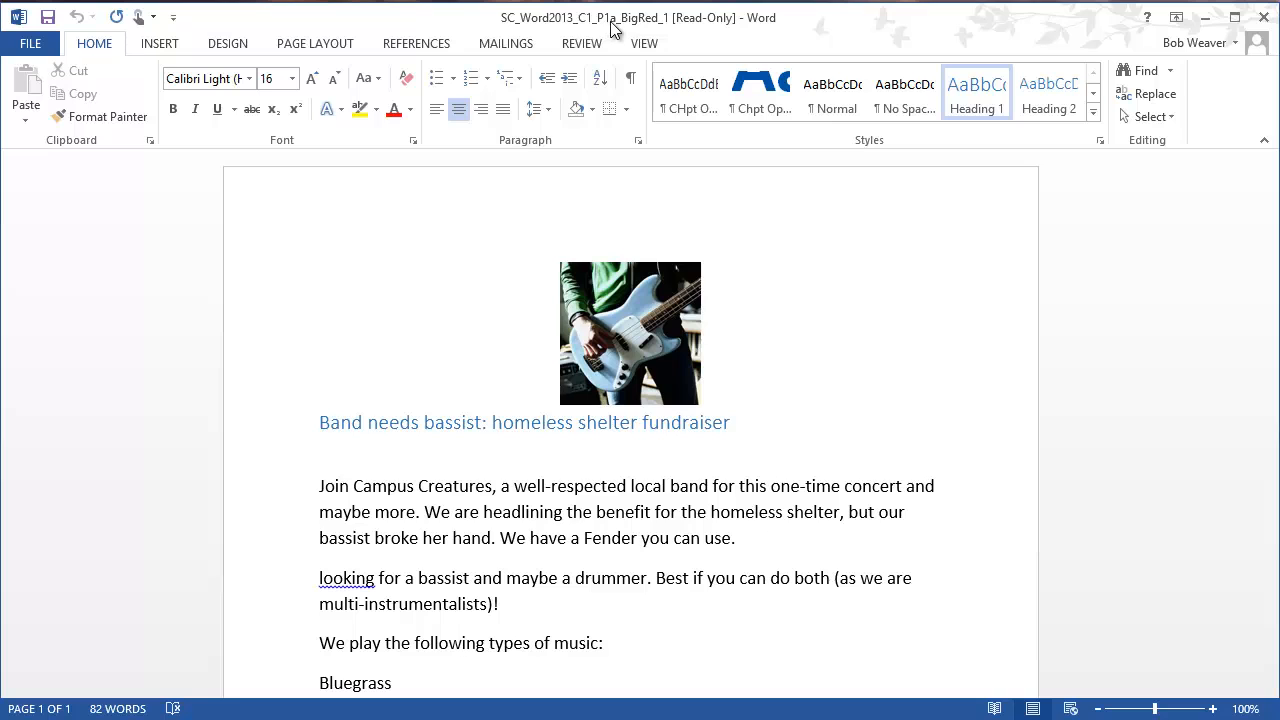
Save the flyer document to the Desktop under the name SC_Word2013_C1_P1a_BigRed_2.
left_click(30, 43)
left_click(43, 241)
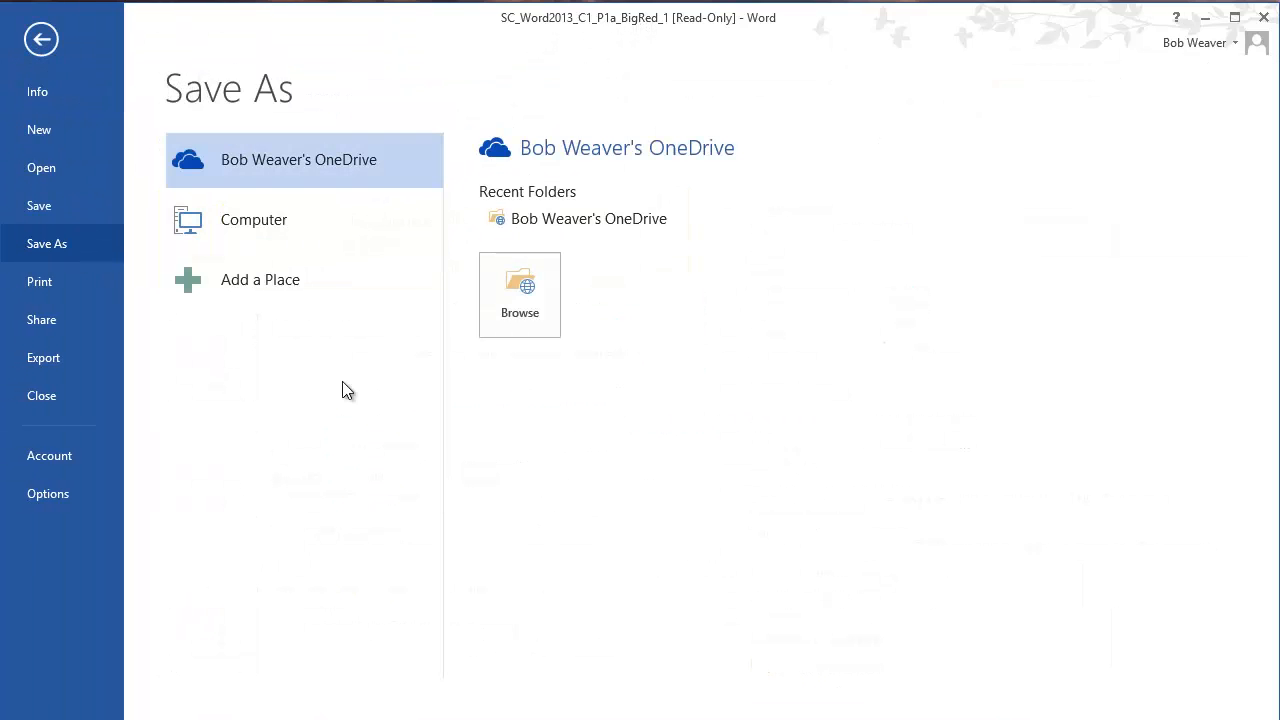
left_click(312, 231)
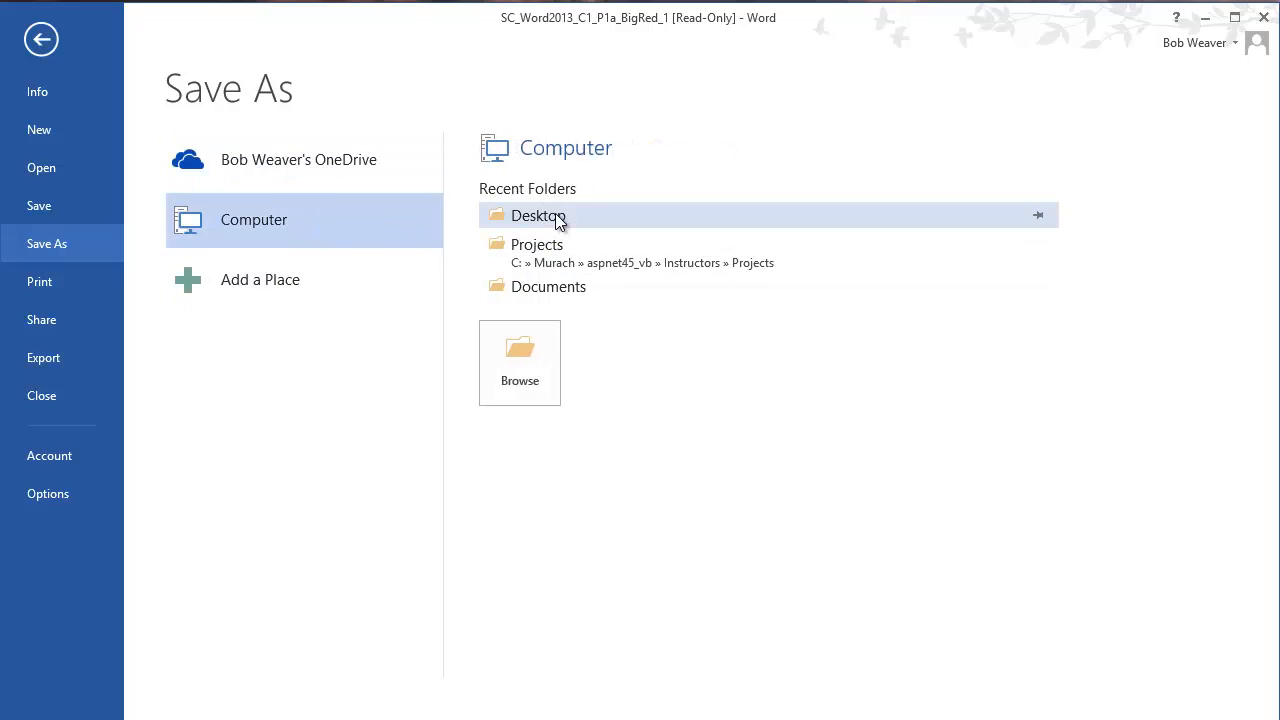
left_click(557, 220)
left_click(371, 405)
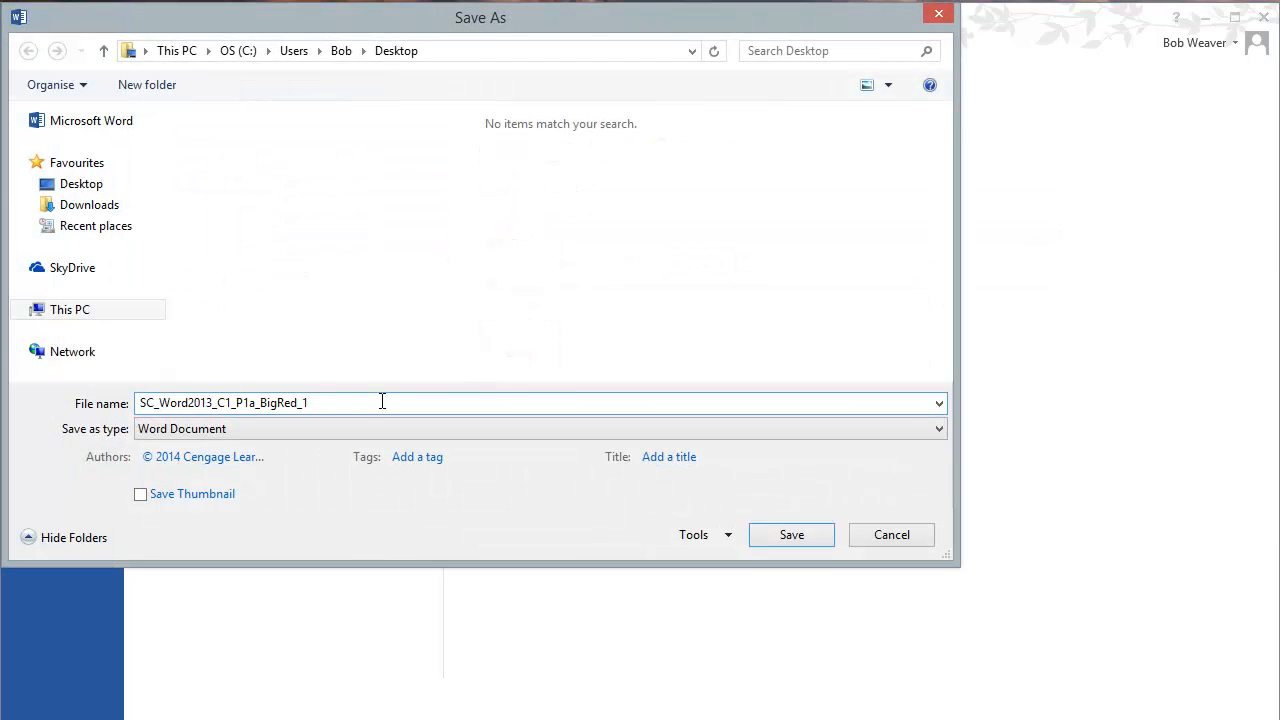
left_click(788, 533)
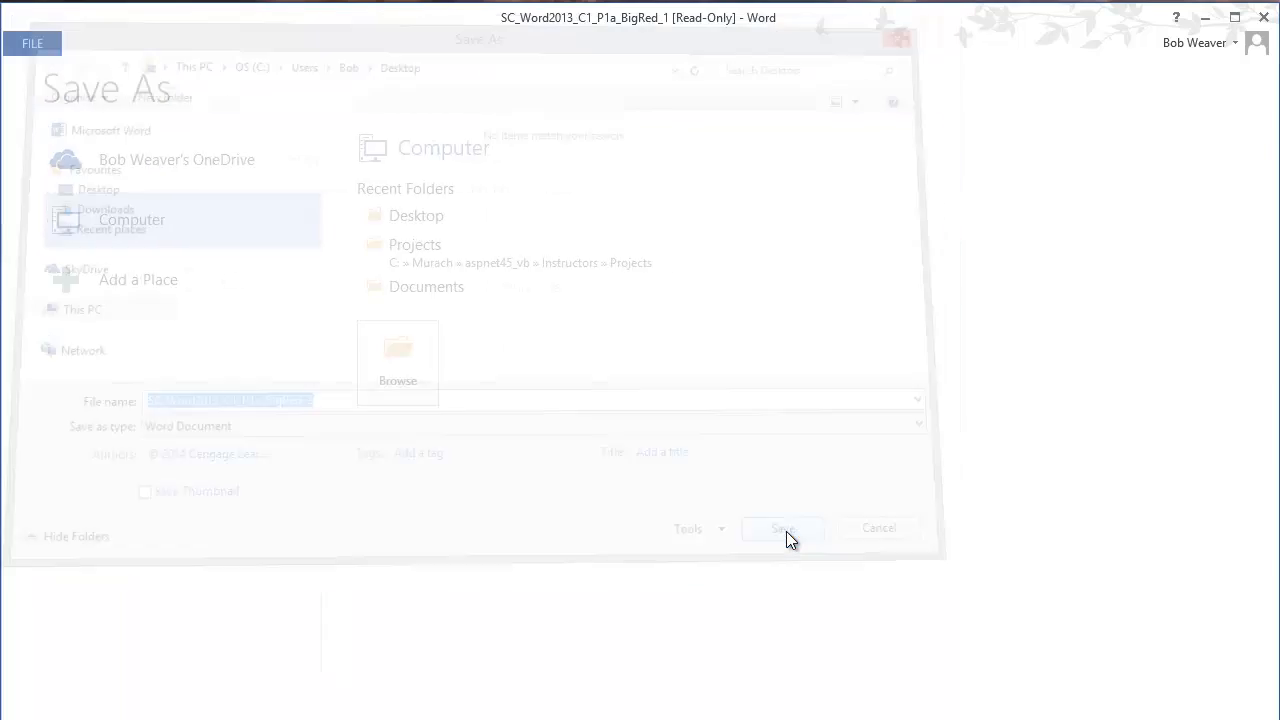
Find the required support file in the instructions and download support_SC_W13_C1_P1a_guitar.jpg from SAM to the Desktop.
key("alt+Tab")
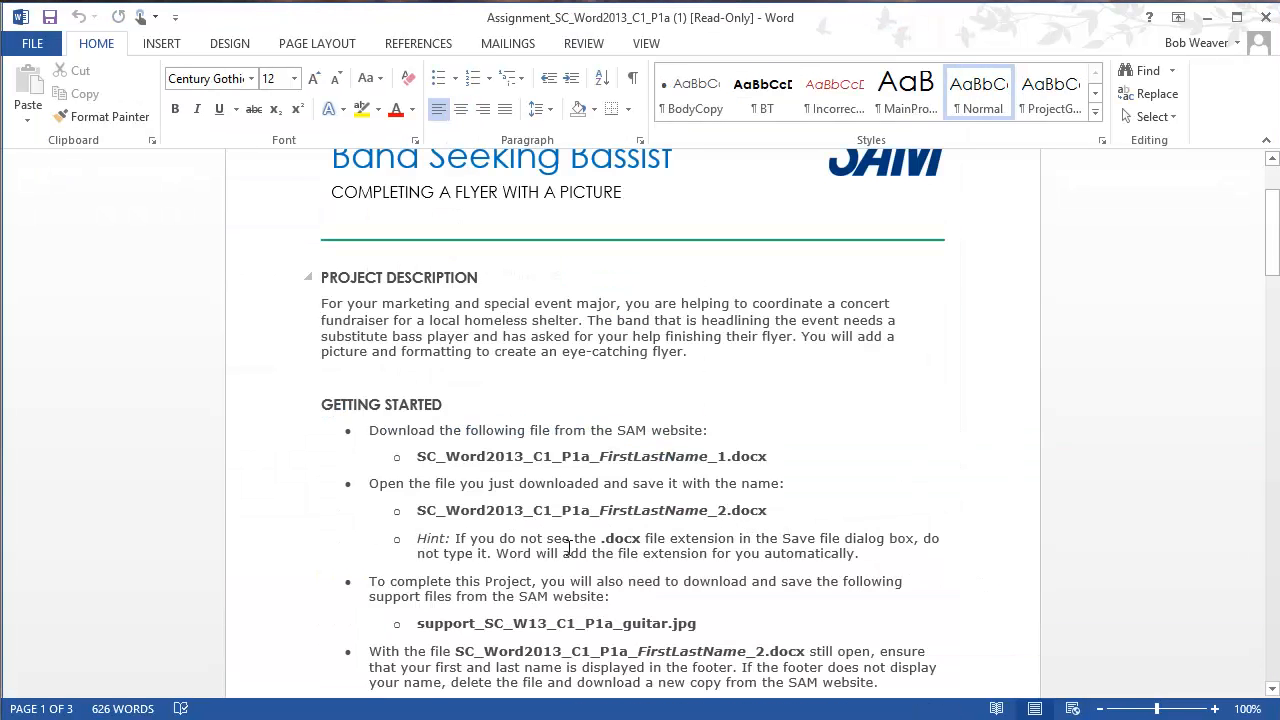
triple_click(505, 625)
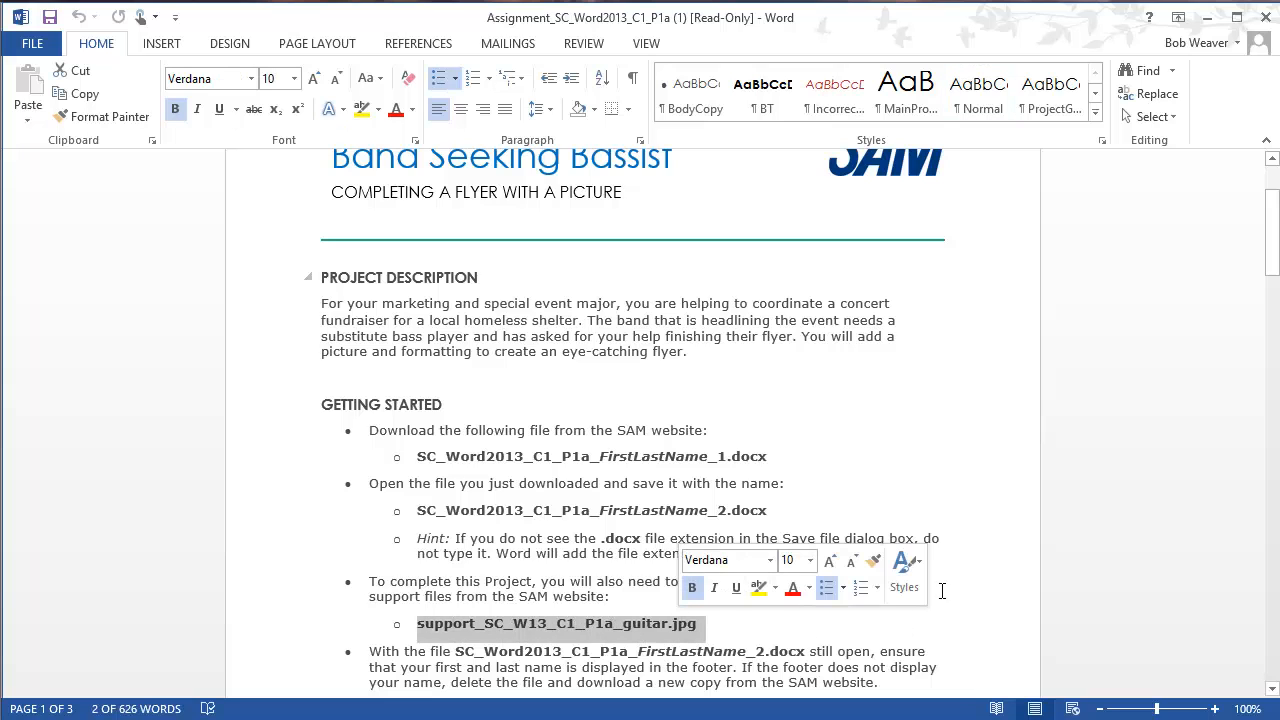
key("alt+Tab")
key("alt+Tab")
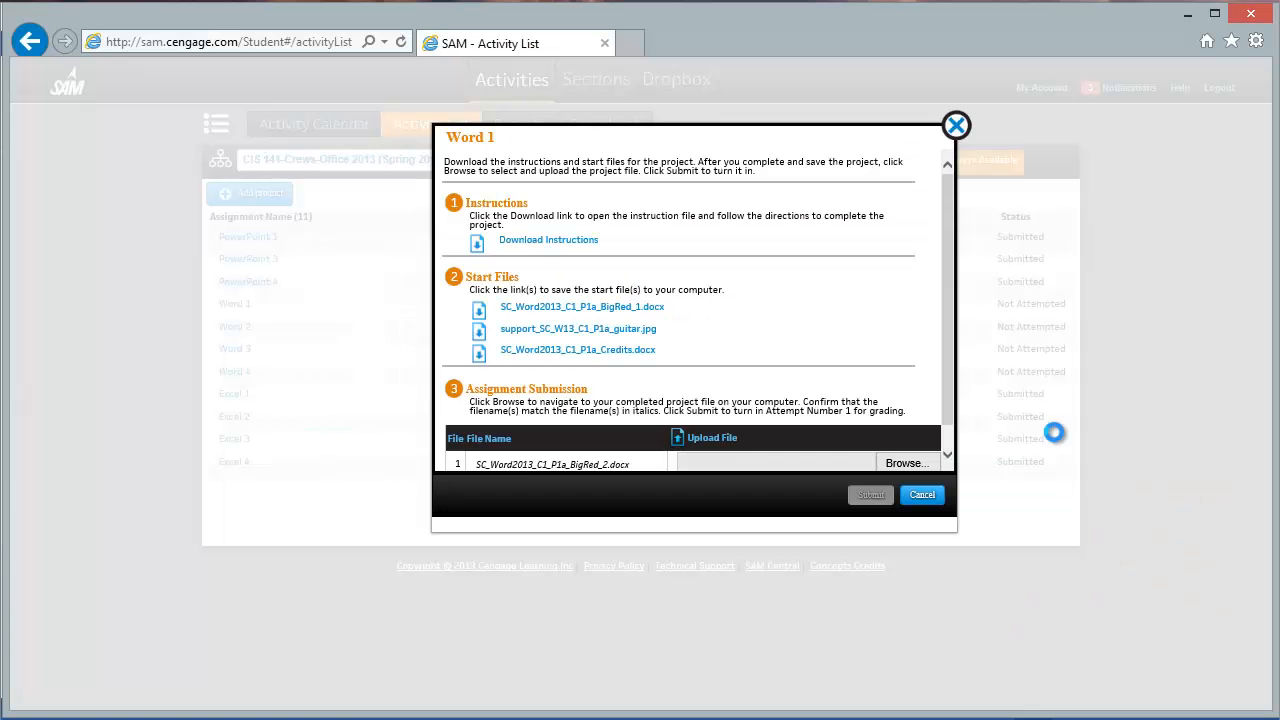
left_click(623, 333)
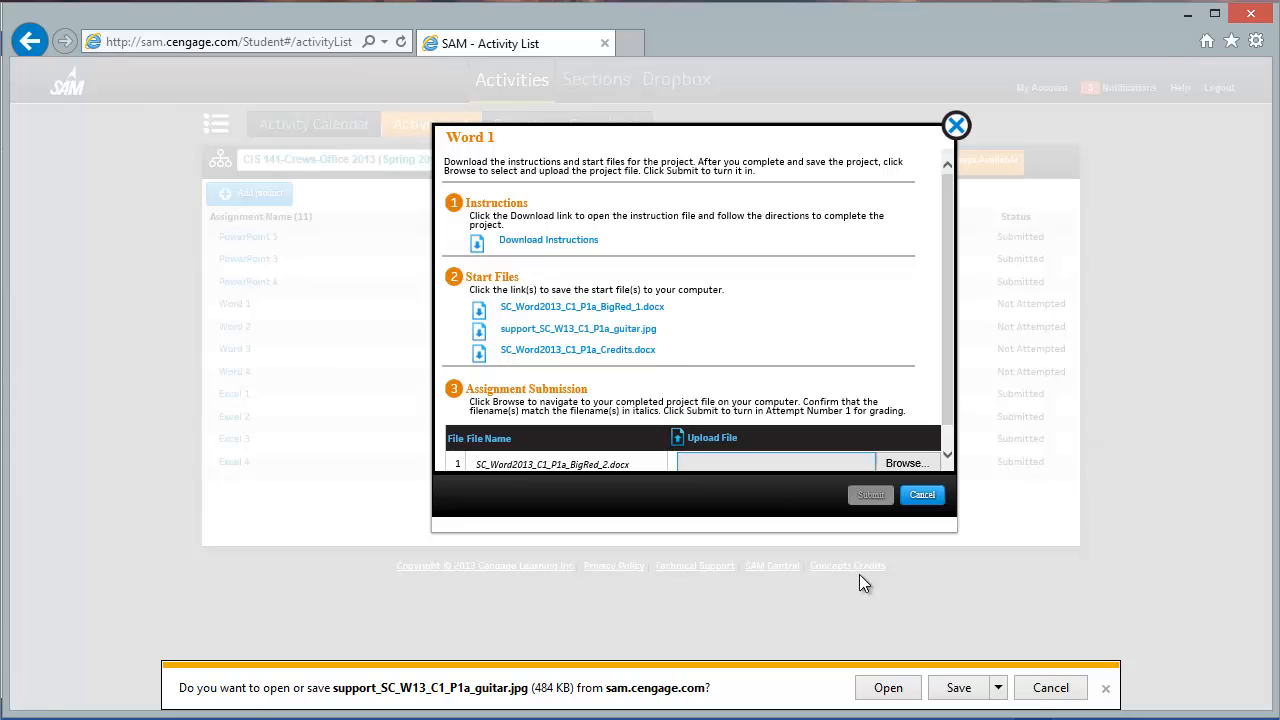
left_click(998, 687)
left_click(978, 719)
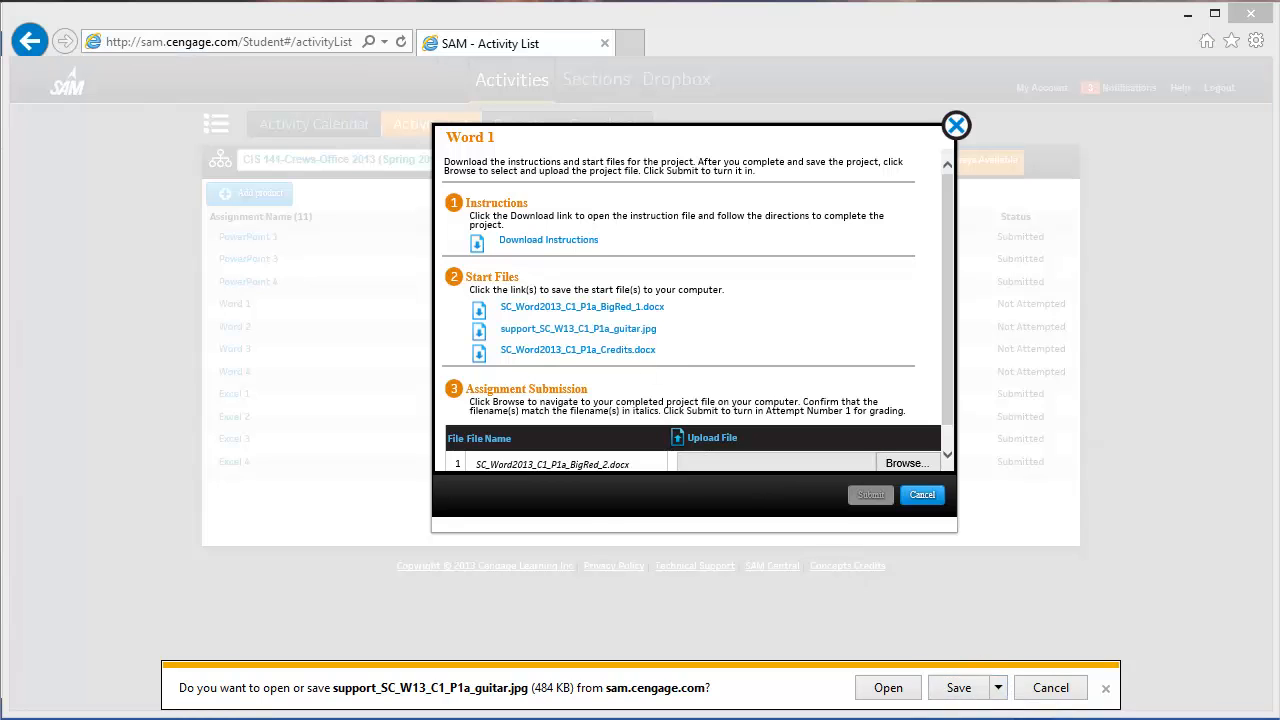
left_click(686, 418)
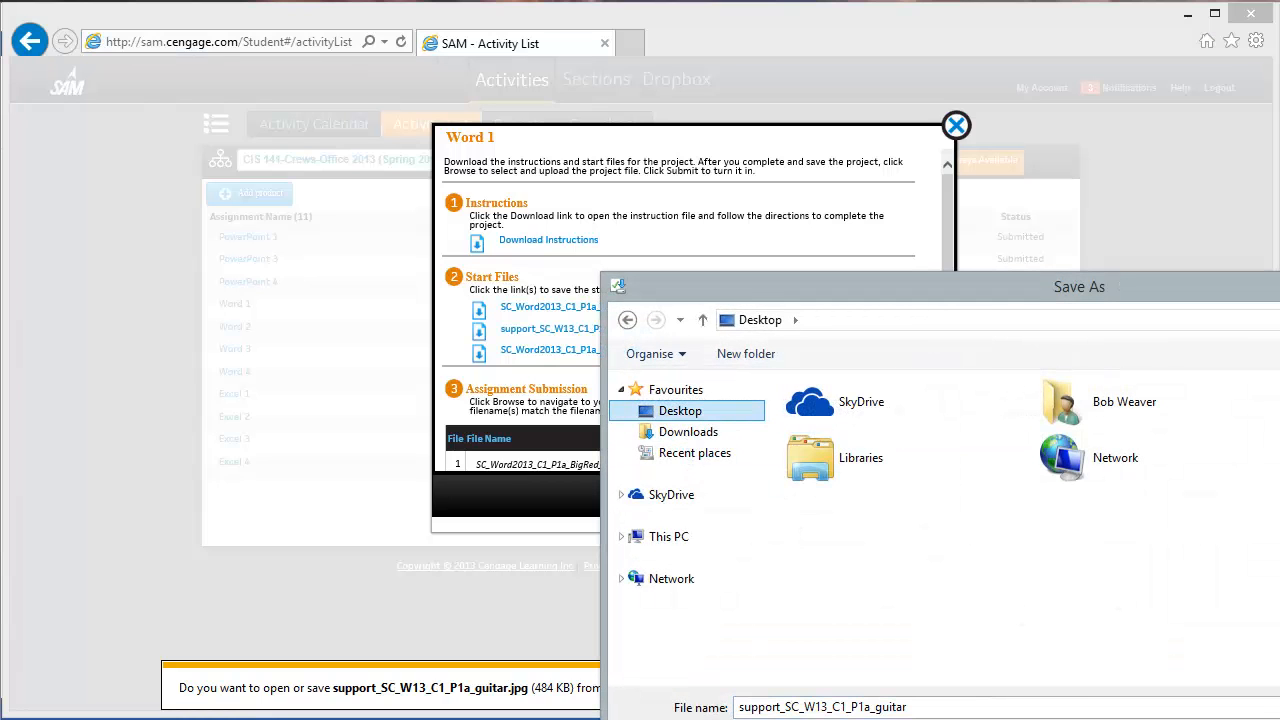
left_click(1279, 719)
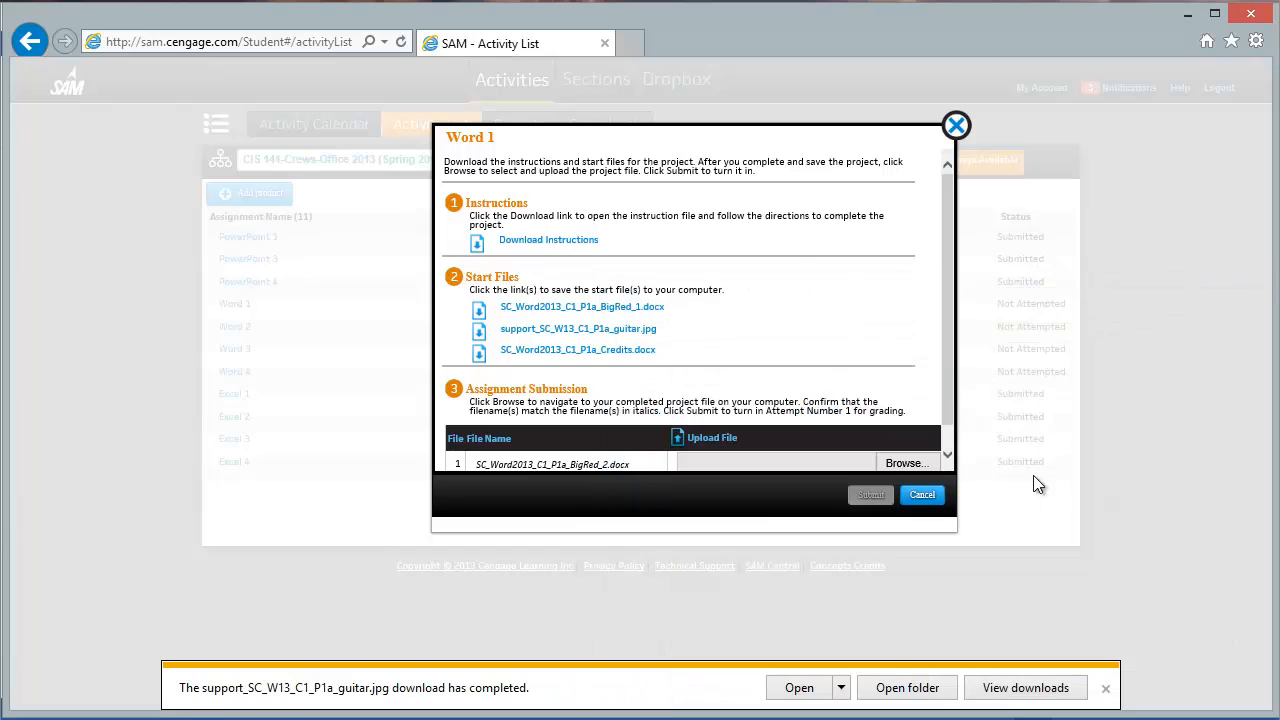
left_click(1105, 688)
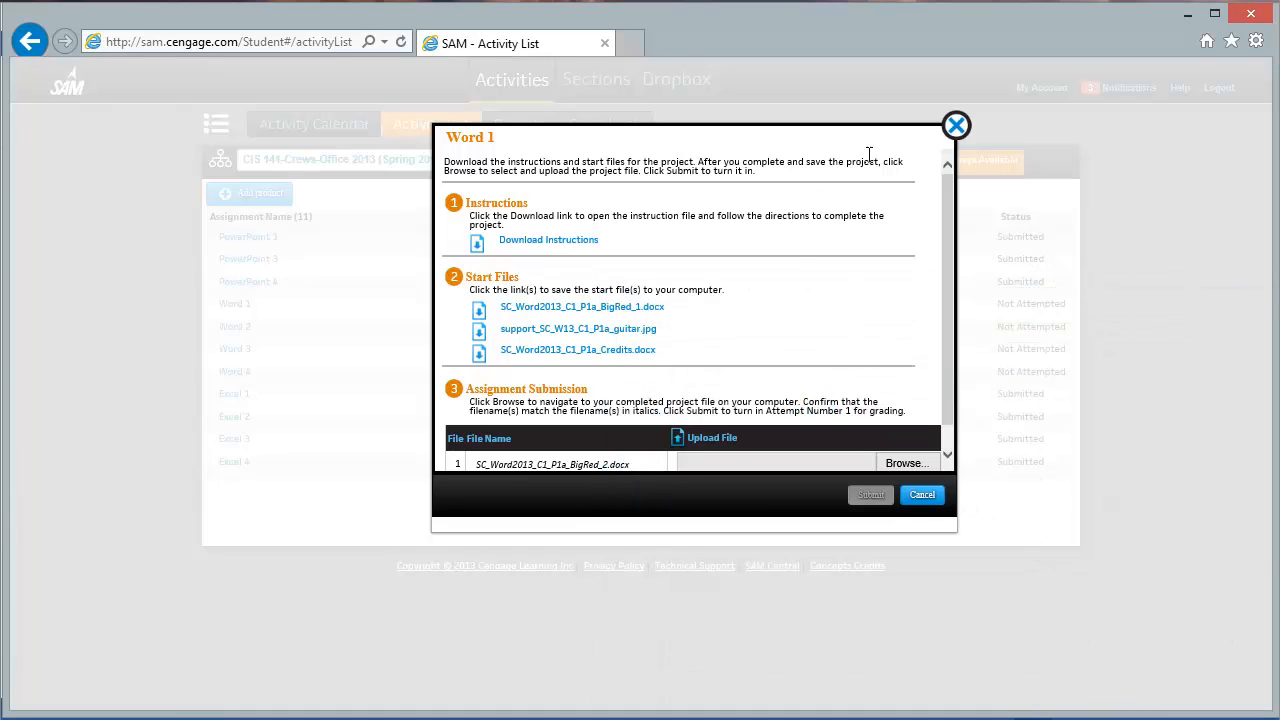
Read the footer requirement in the instructions and check the flyer's footer for the student's name.
key("alt+Tab")
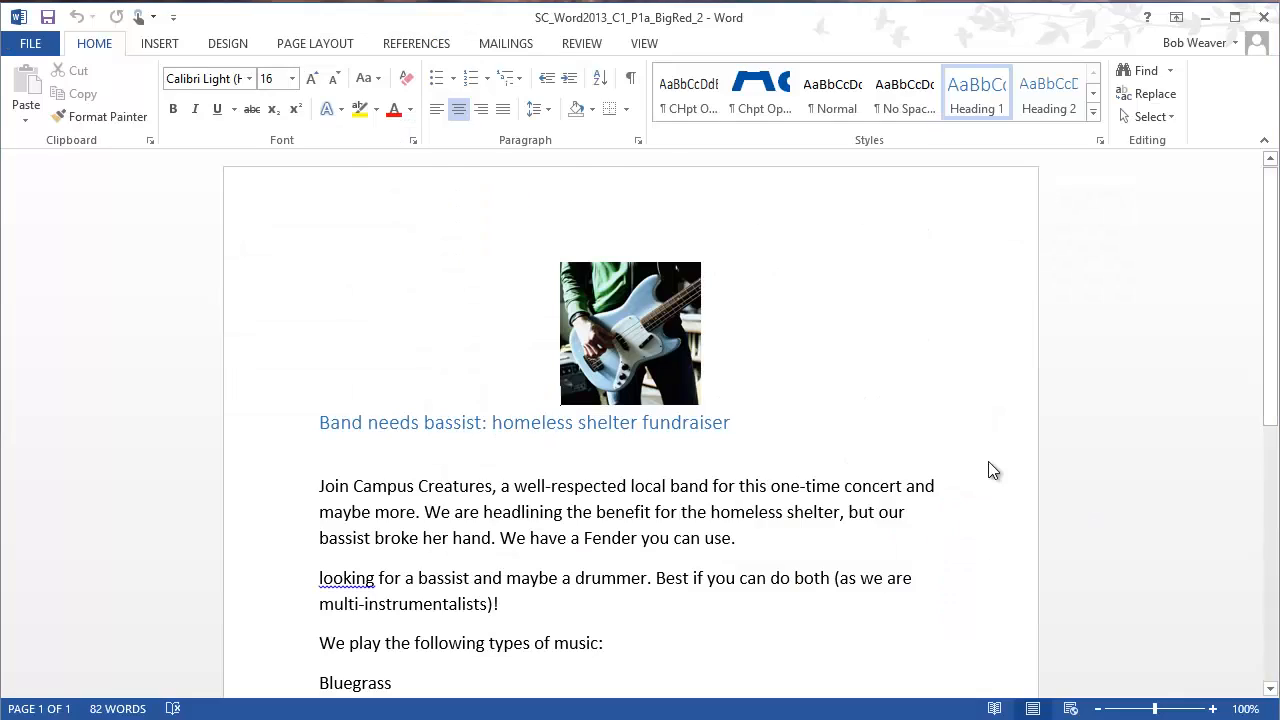
key("alt+Tab")
scroll(786, 460, "down", 6)
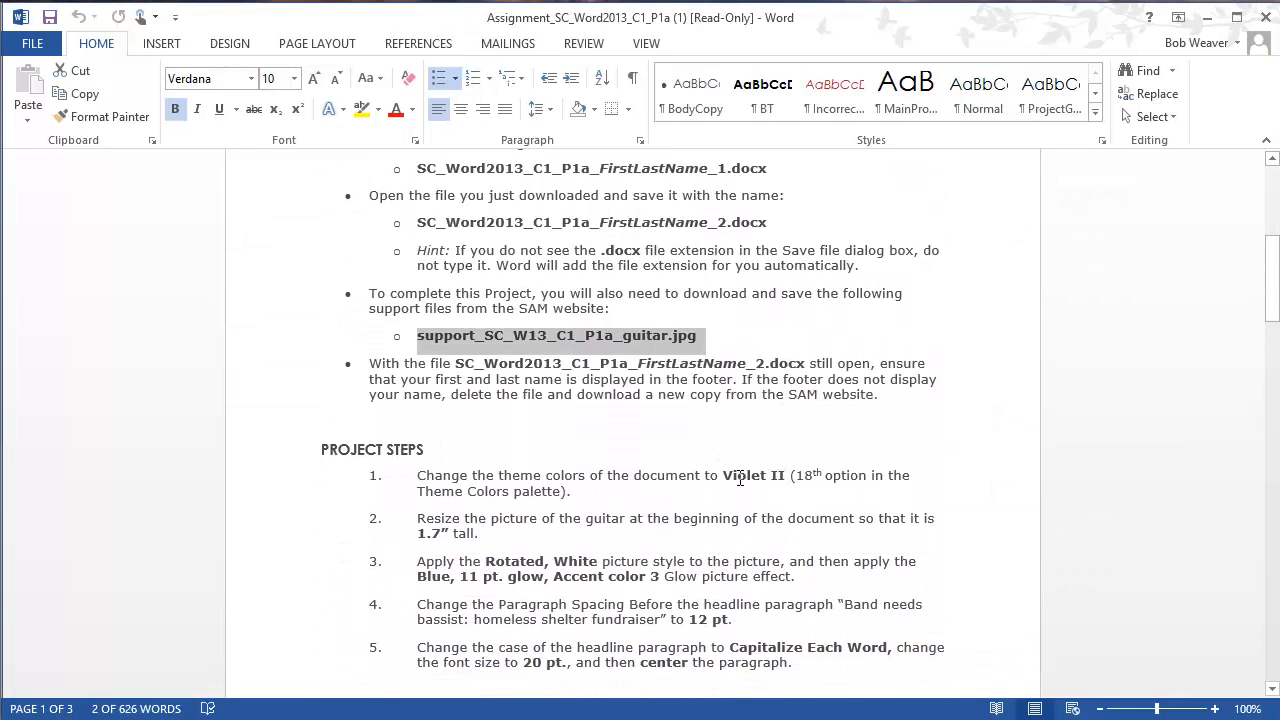
key("alt+Tab")
scroll(737, 486, "down", 7)
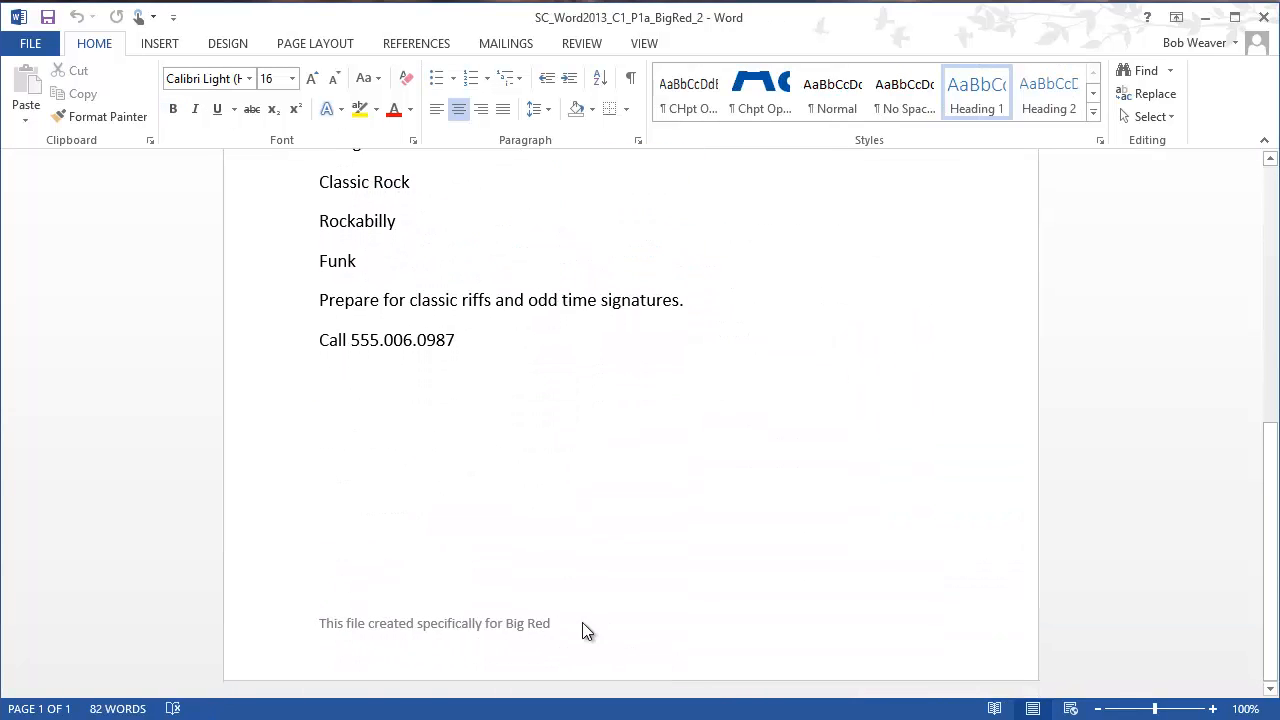
scroll(888, 543, "up", 10)
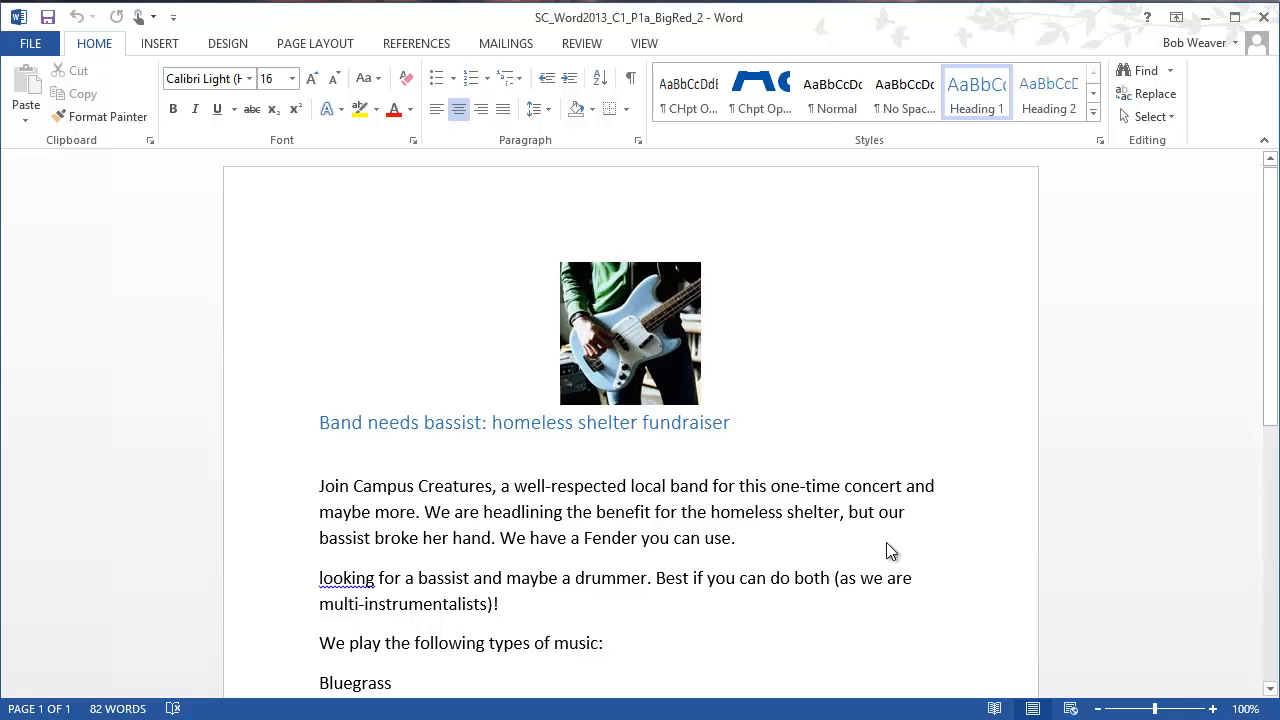
Change the flyer's theme colors to Violet II as project step 1 requires, and return to the instructions.
key("alt+Tab")
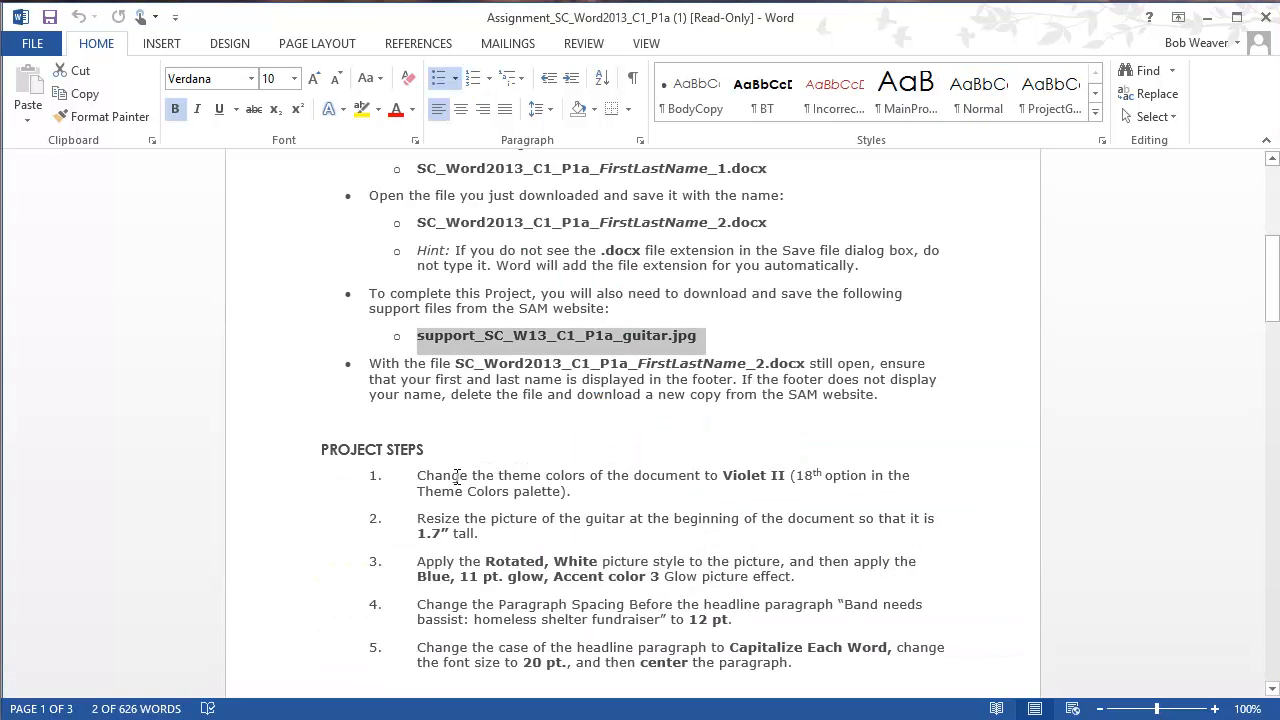
left_click_drag(414, 477, 708, 510)
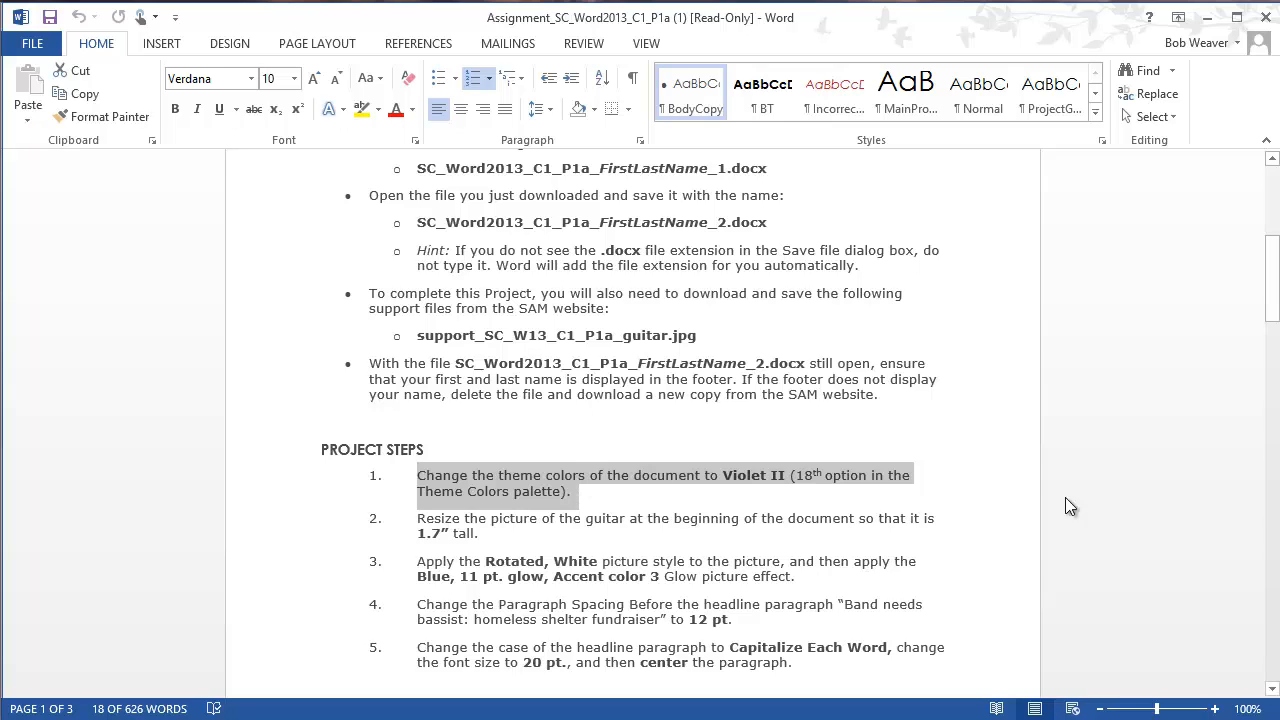
key("alt+Tab")
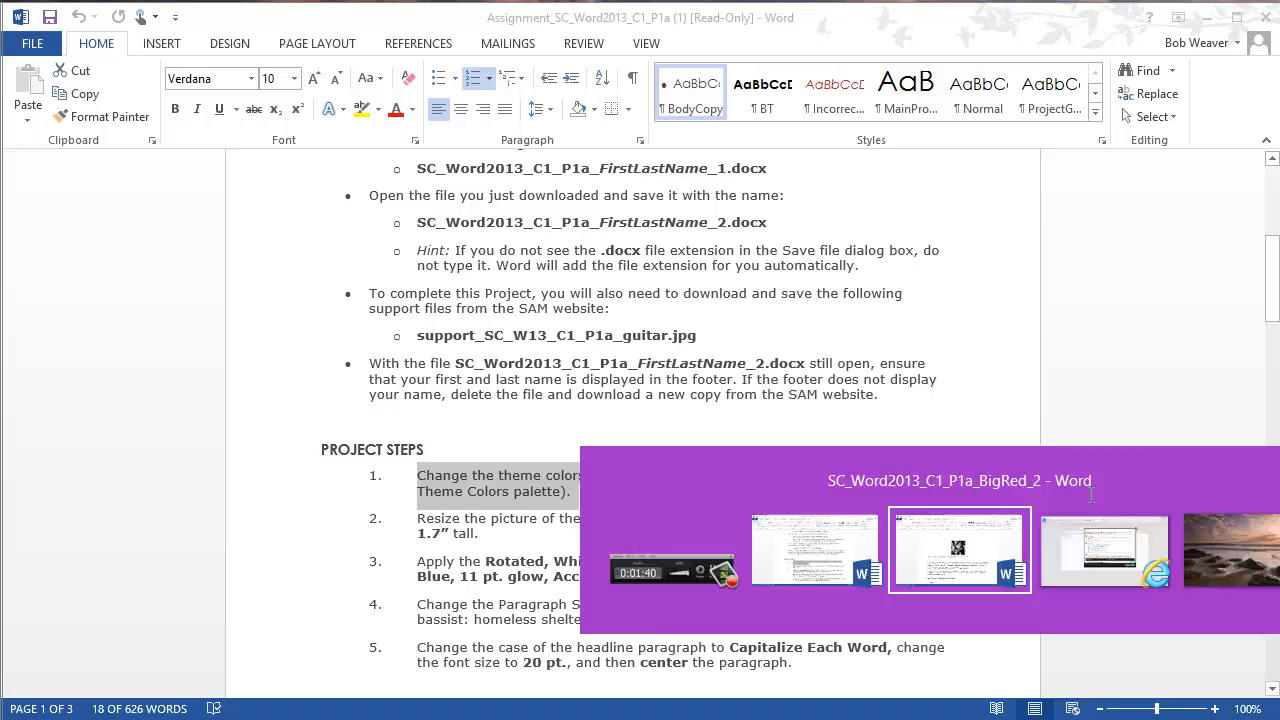
left_click(150, 46)
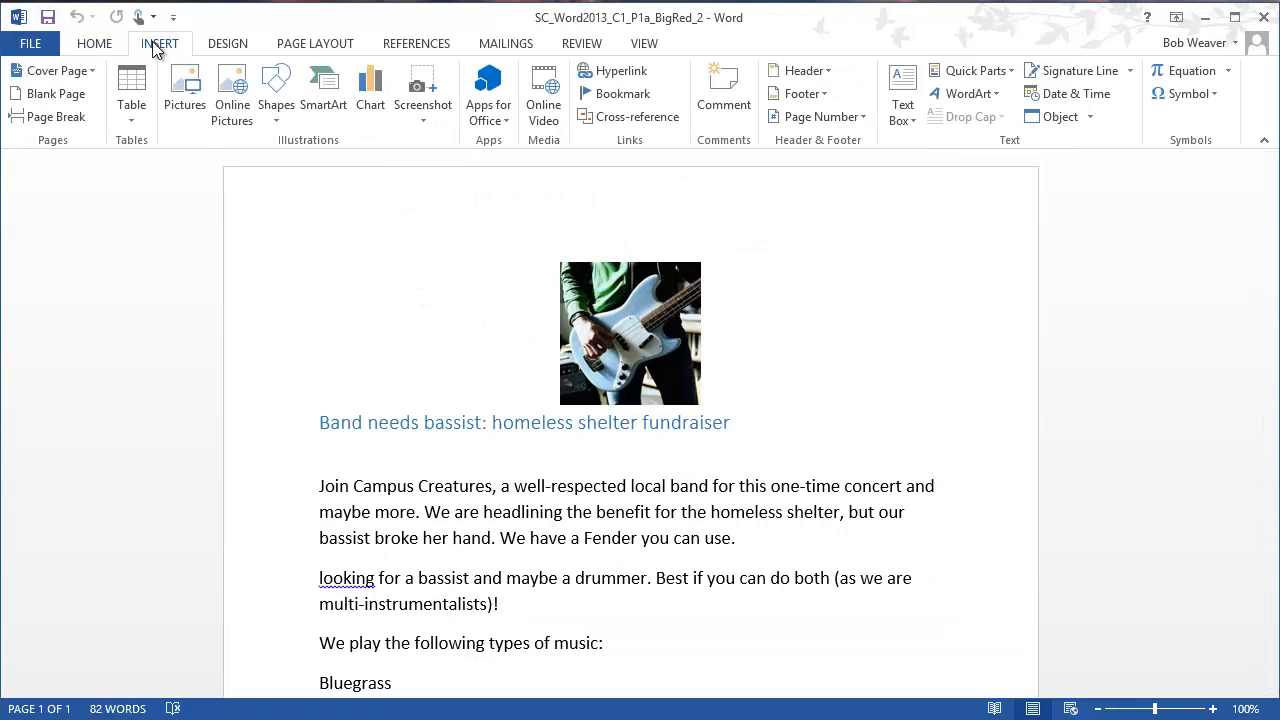
left_click(225, 42)
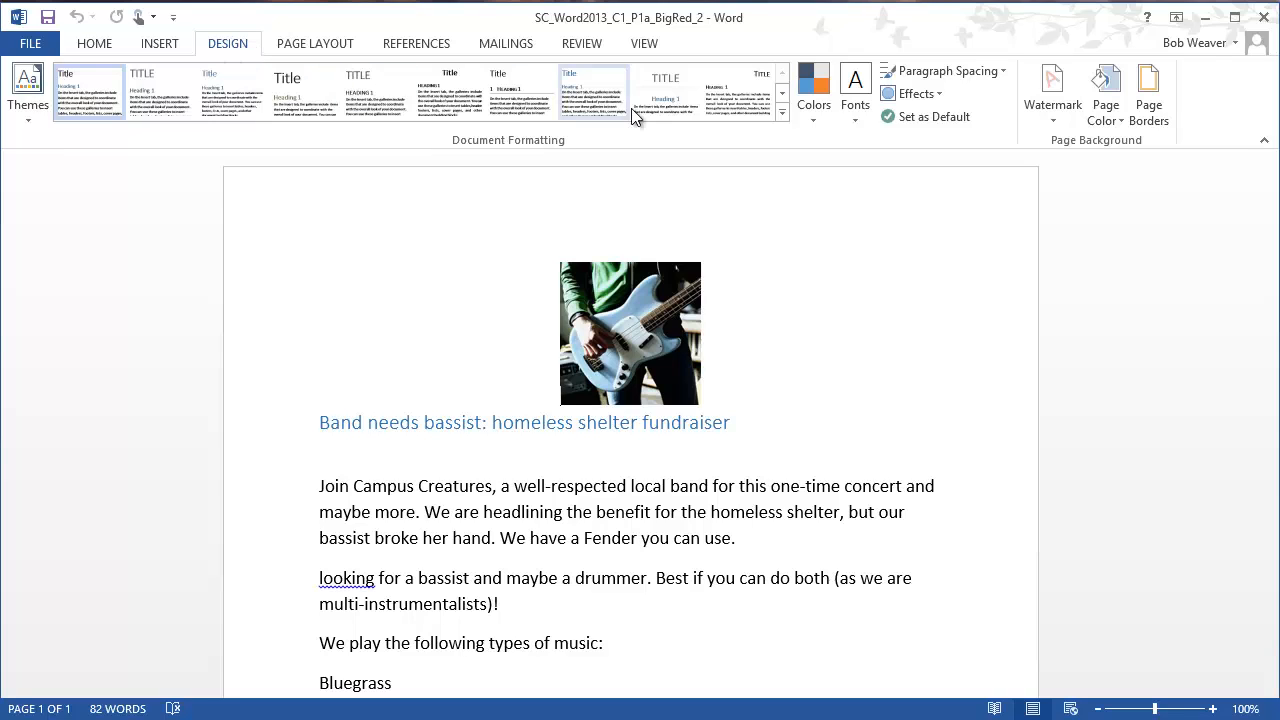
left_click(812, 111)
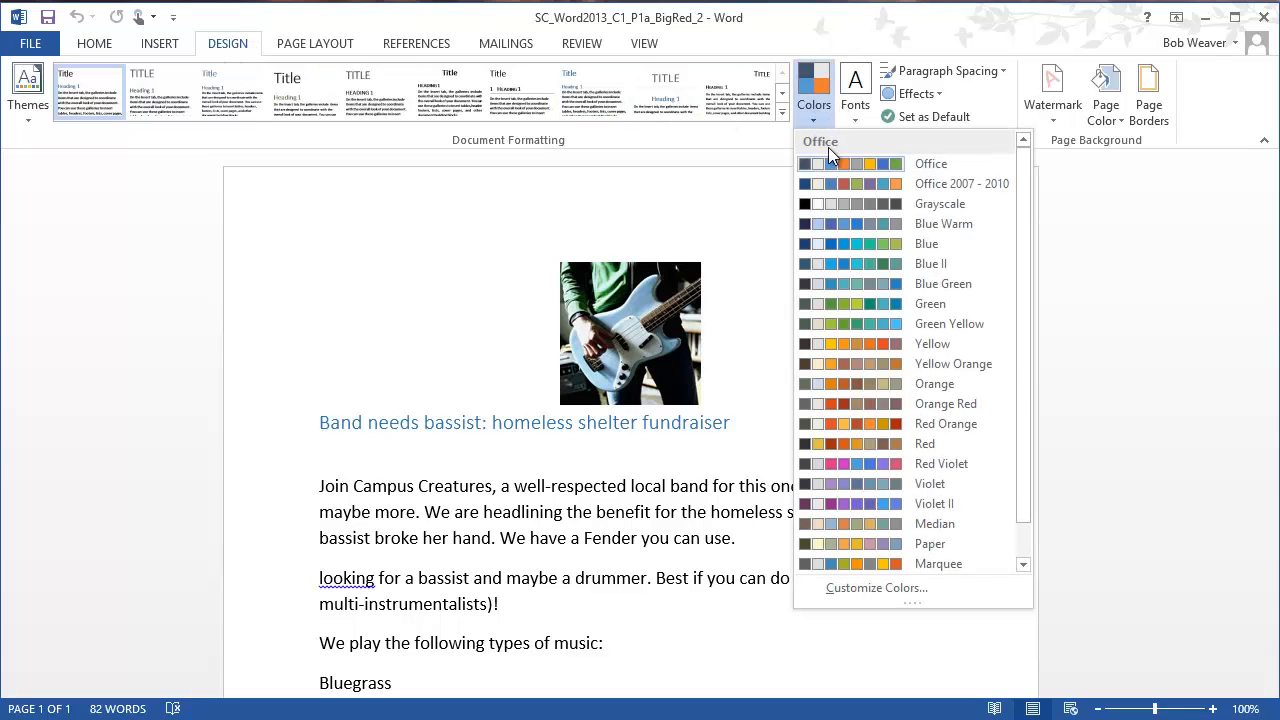
scroll(850, 371, "down", 1)
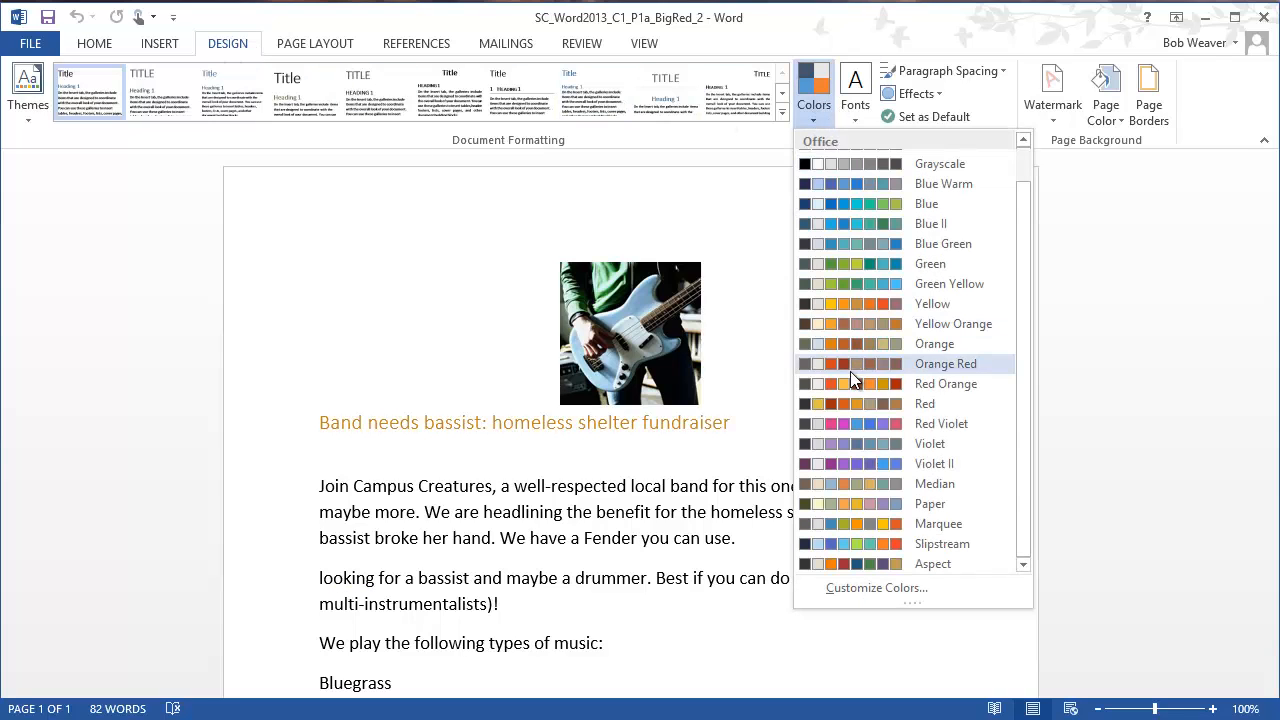
left_click(961, 466)
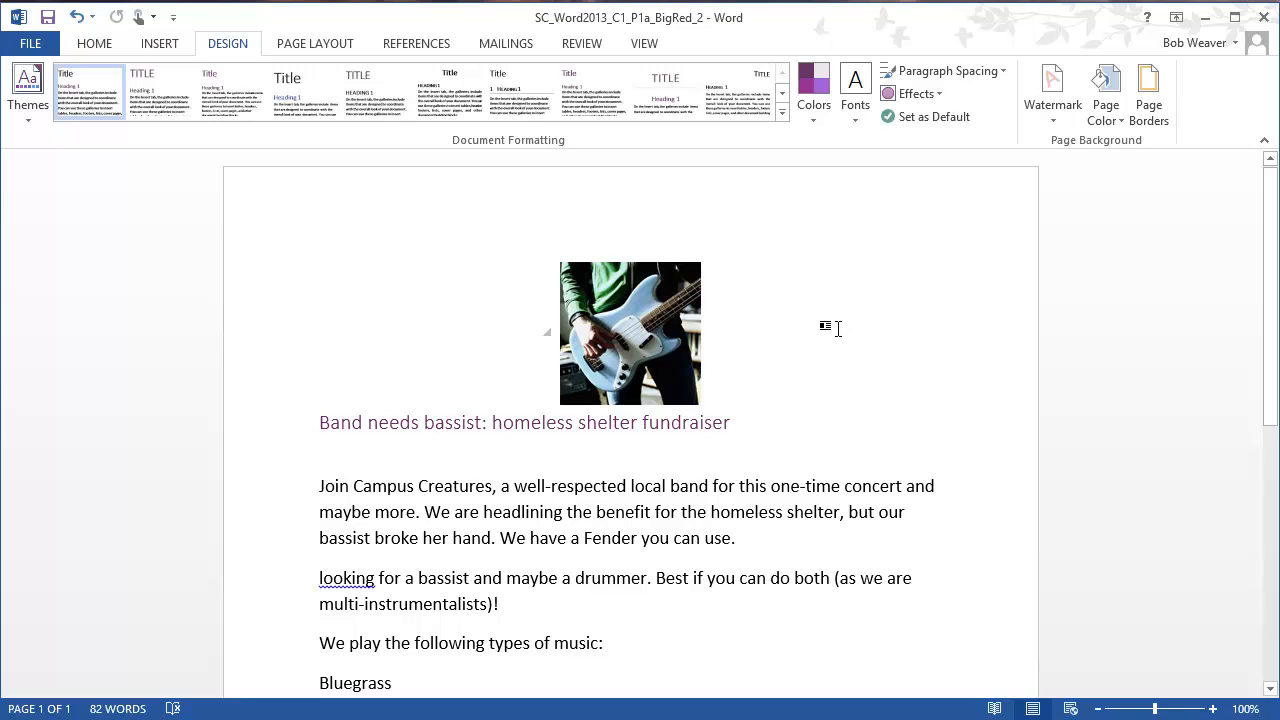
key("alt+Tab")
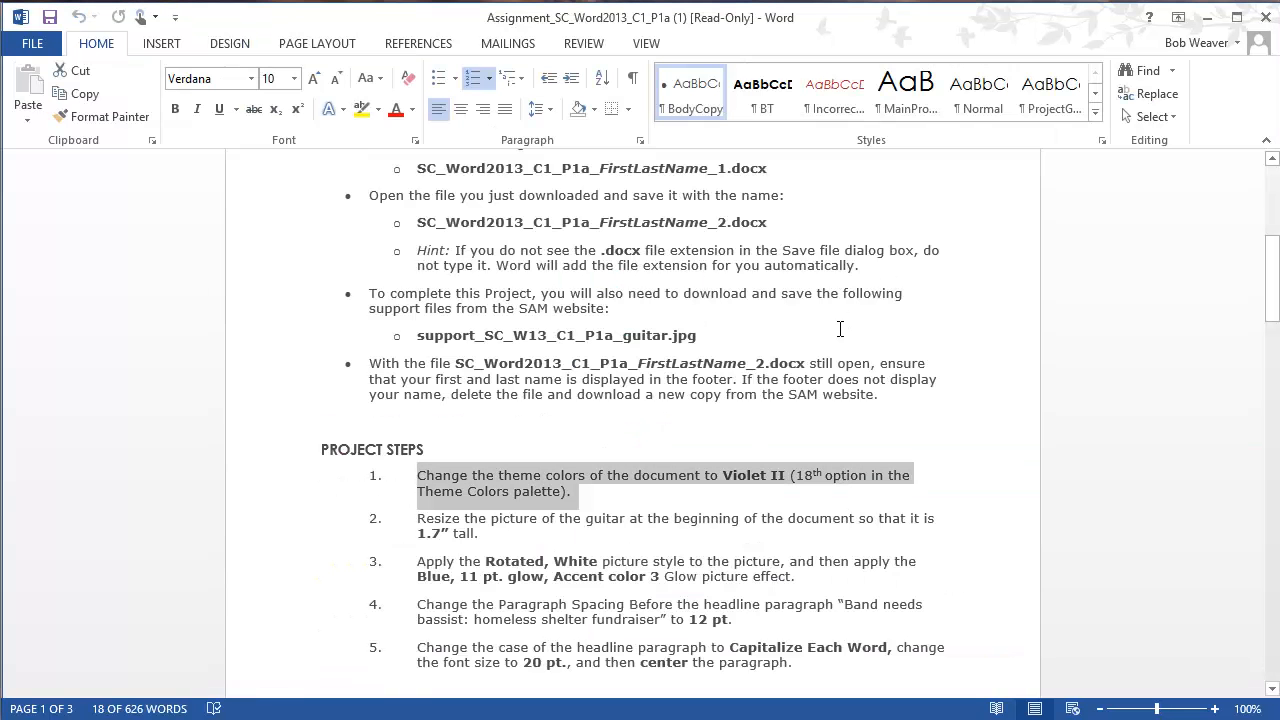
Read project step 2 in the instructions and resize the flyer's guitar picture to a height of 1.7".
left_click_drag(500, 536, 380, 520)
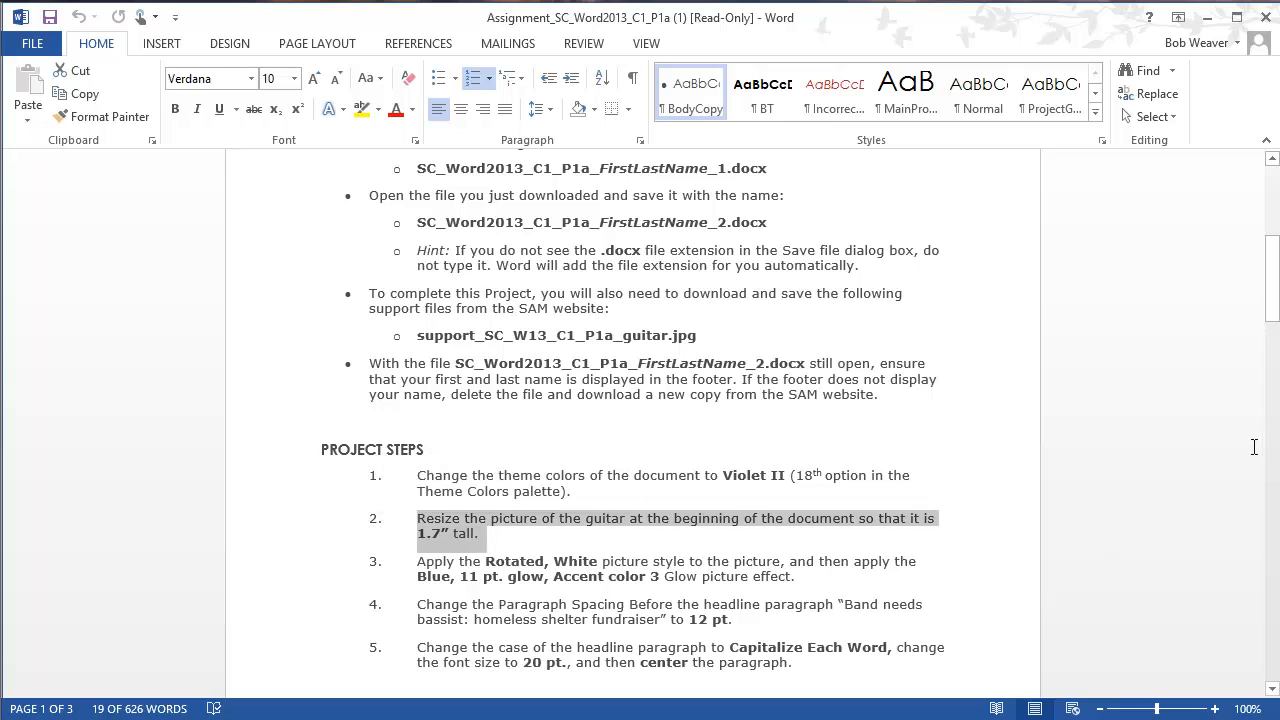
key("alt+Tab")
left_click(640, 360)
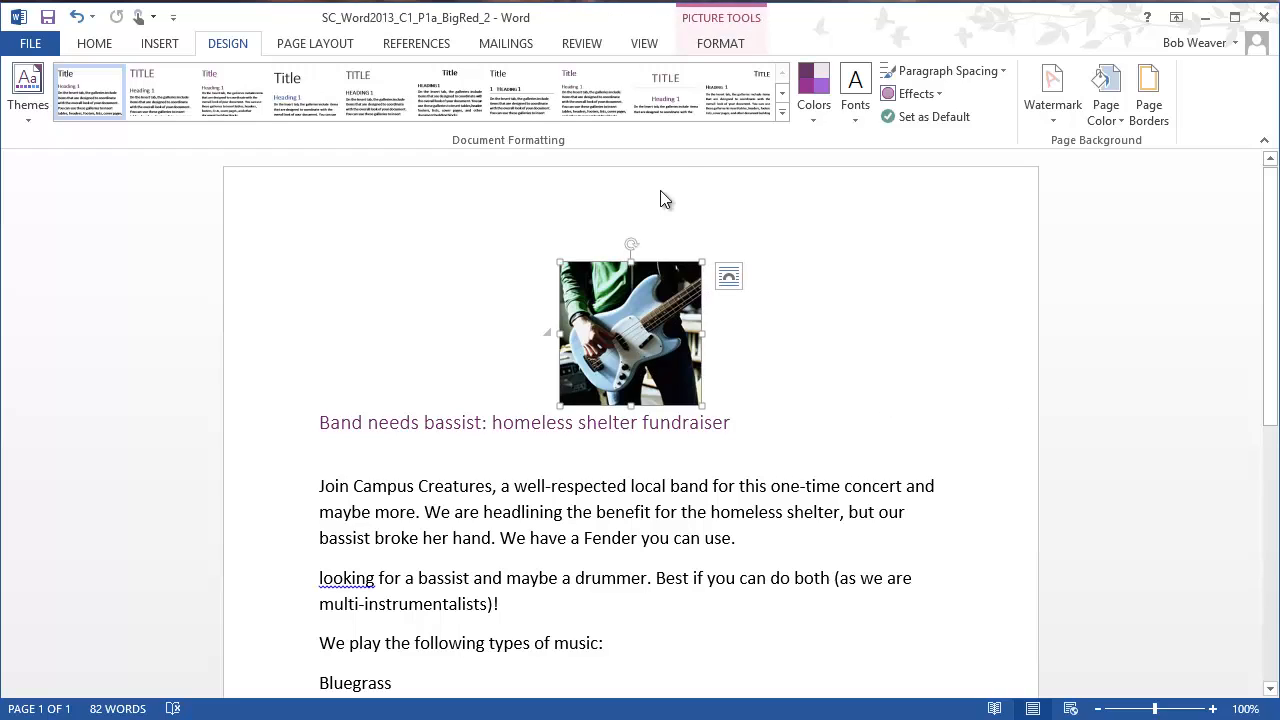
left_click(722, 44)
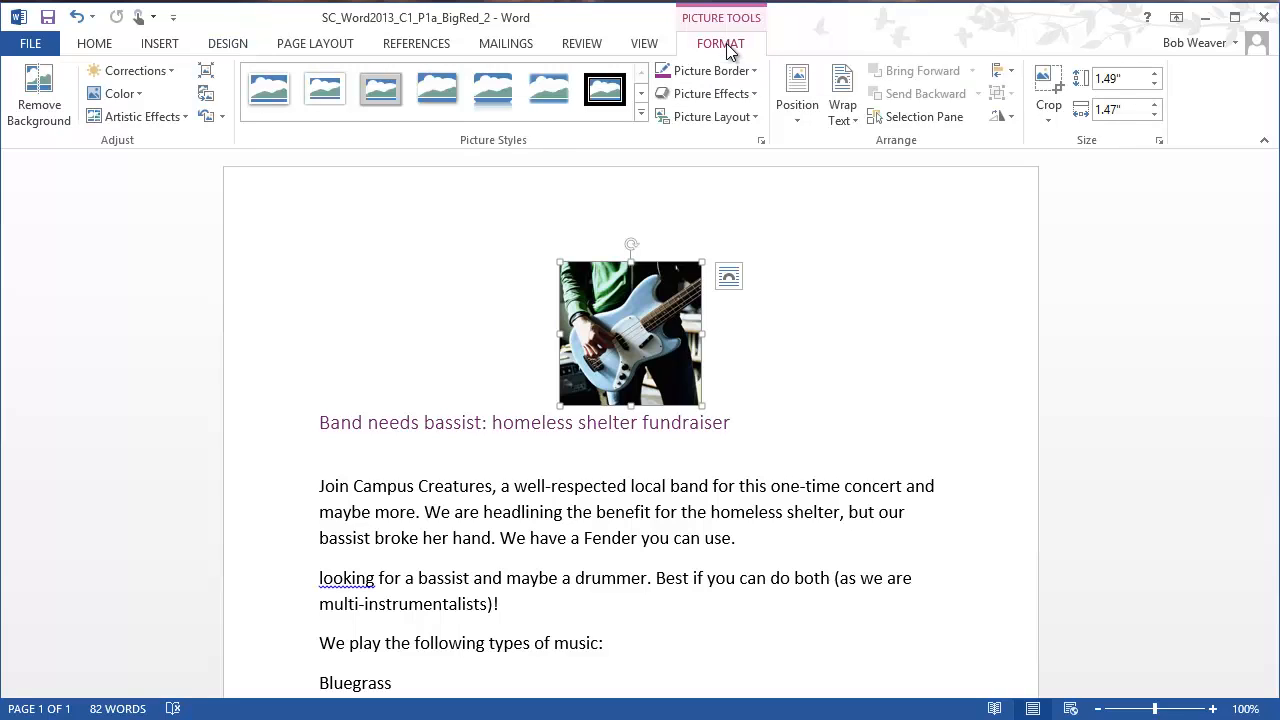
left_click(1158, 73)
left_click(1158, 73)
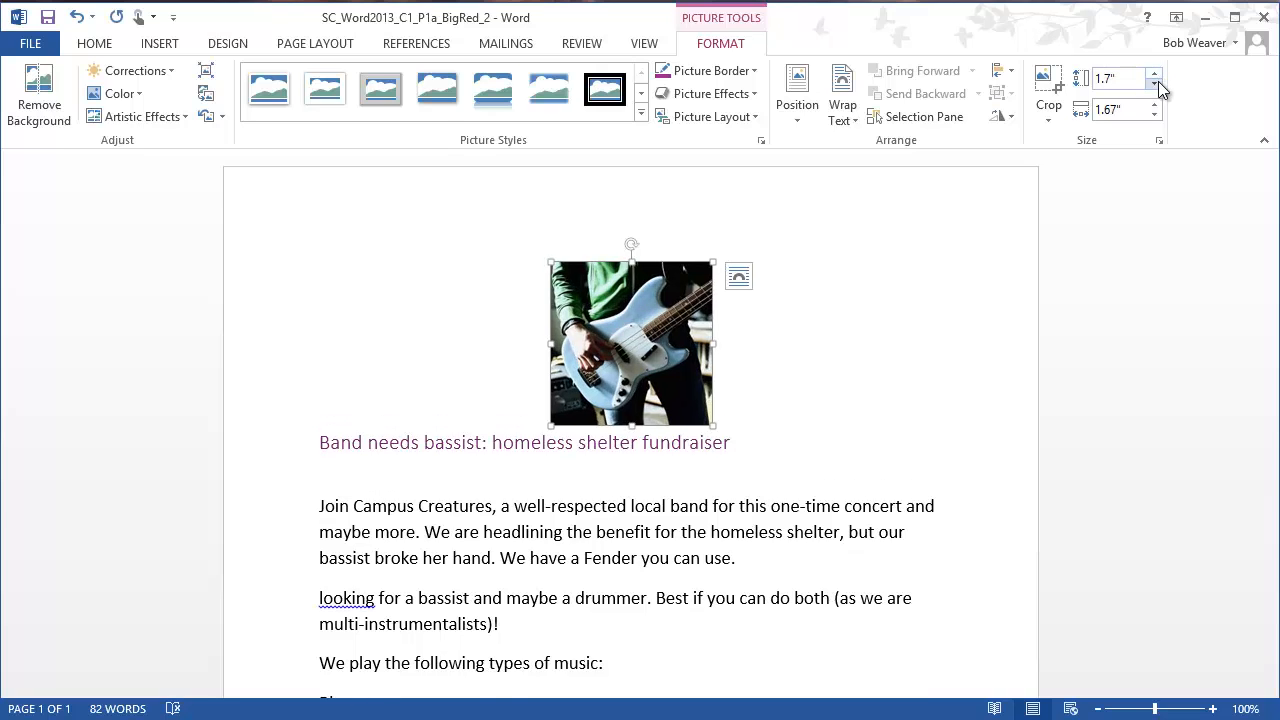
left_click(1158, 82)
key("alt+Tab")
key("alt+Tab")
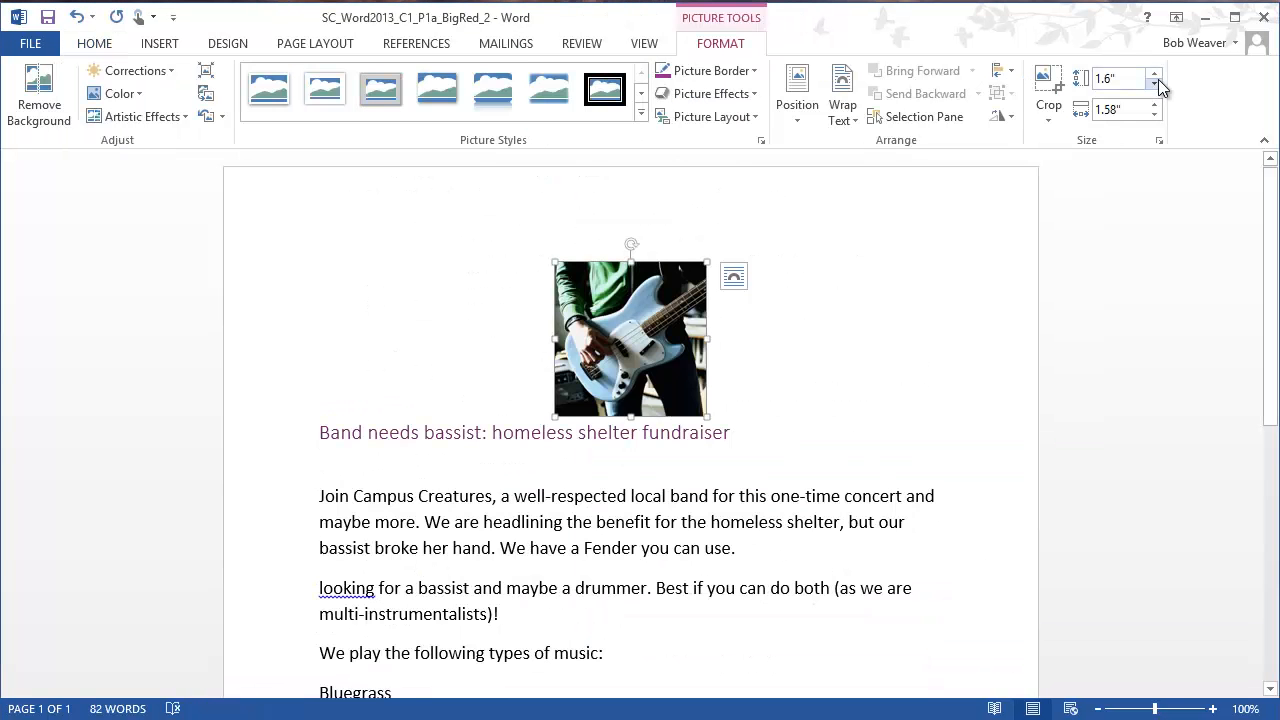
left_click(1158, 74)
left_click(838, 502)
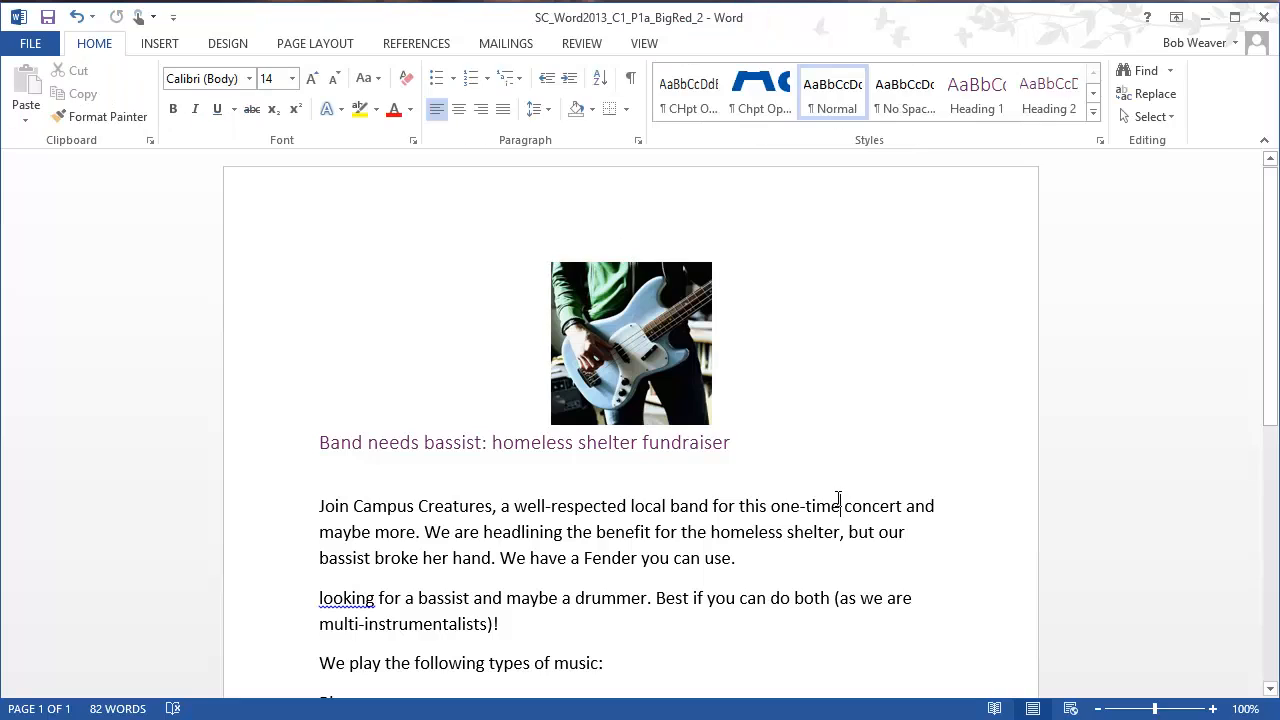
Read project step 3 in the instructions and apply the Rotated, White picture style to the guitar picture.
key("alt+Tab")
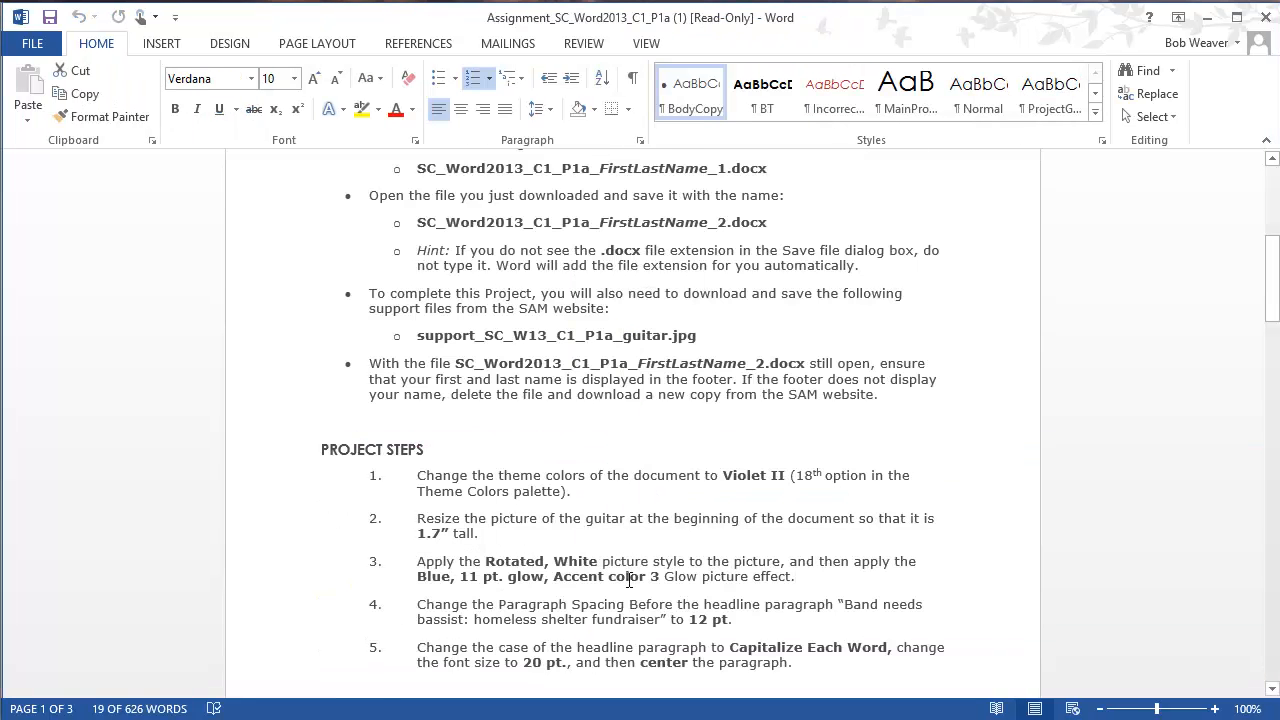
double_click(376, 576)
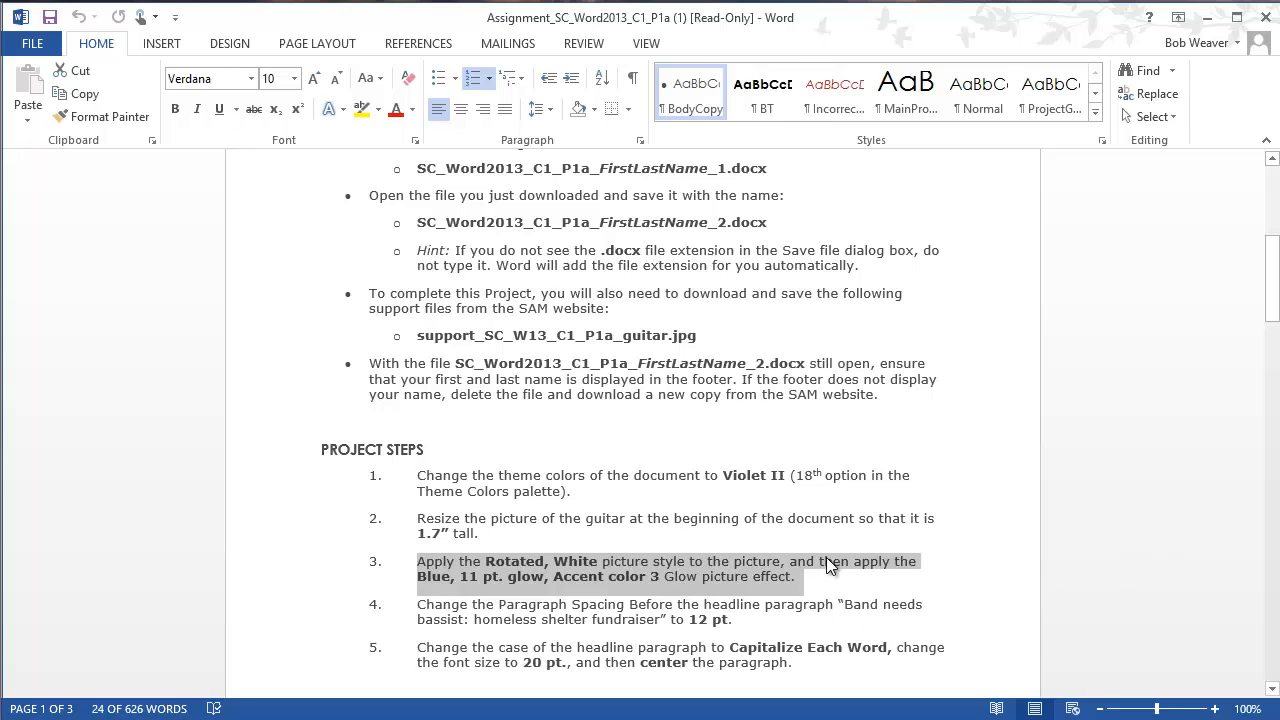
key("alt+Tab")
left_click(620, 355)
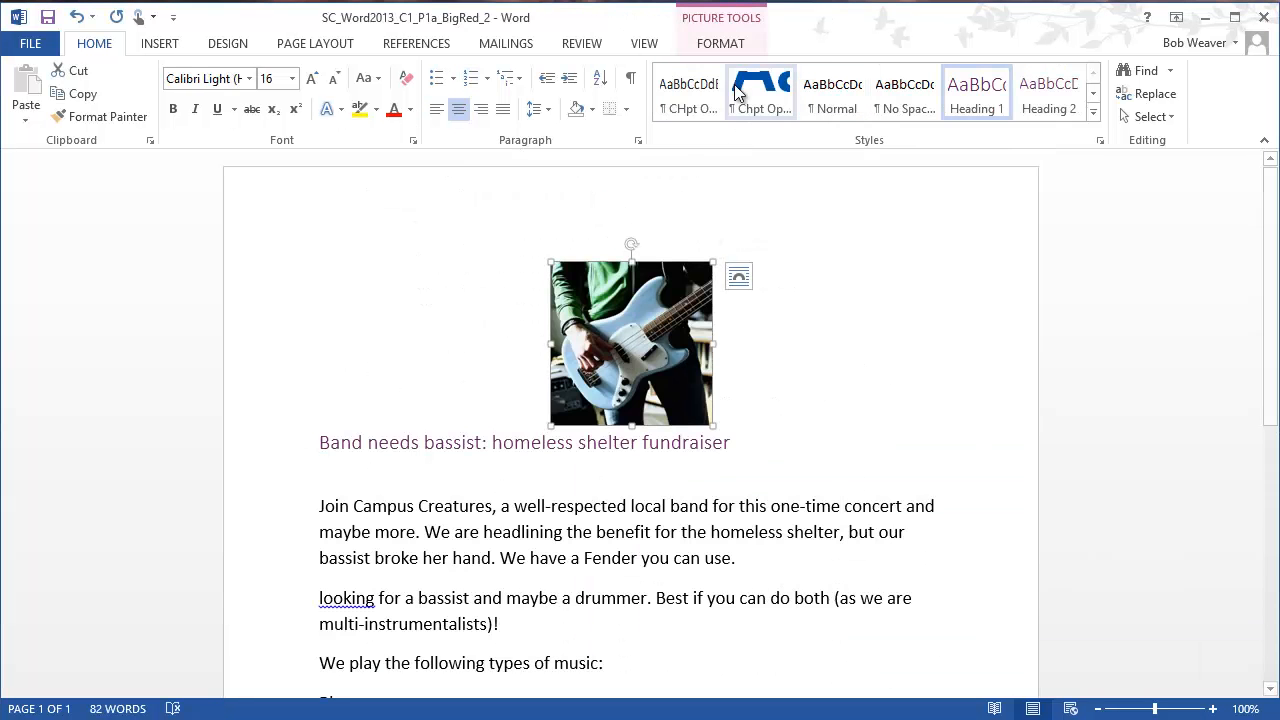
left_click(724, 45)
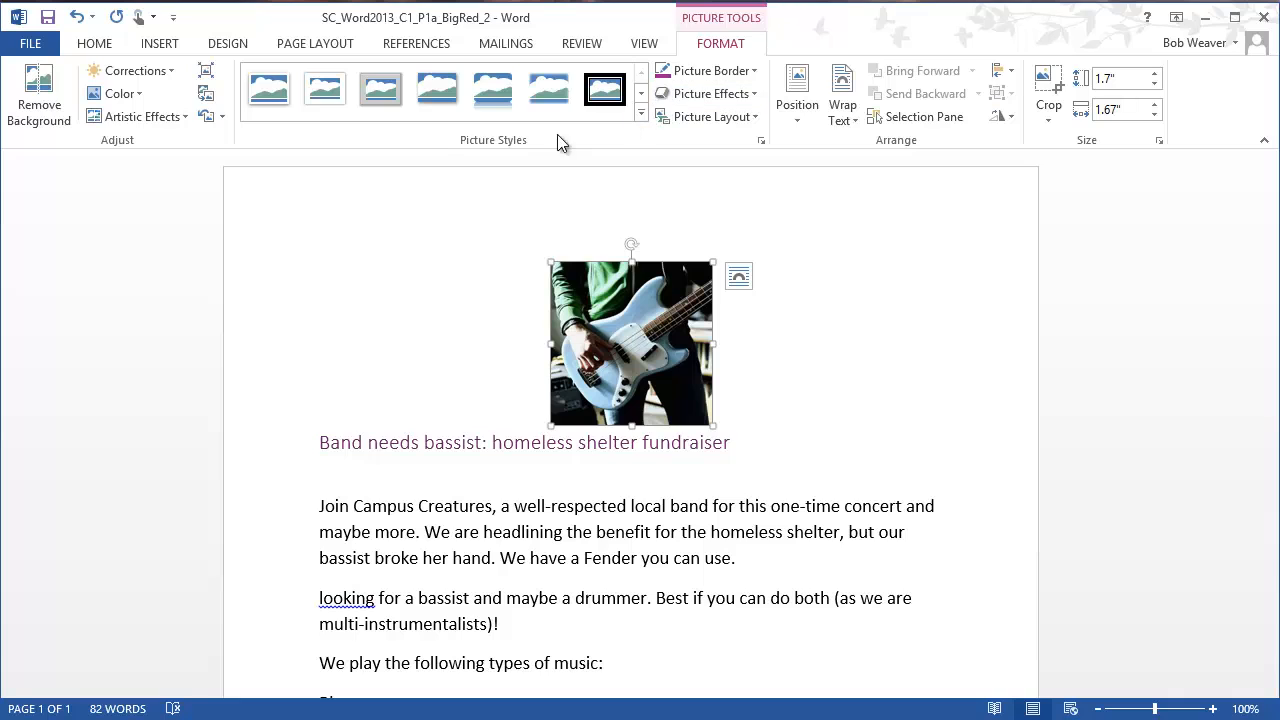
left_click(641, 113)
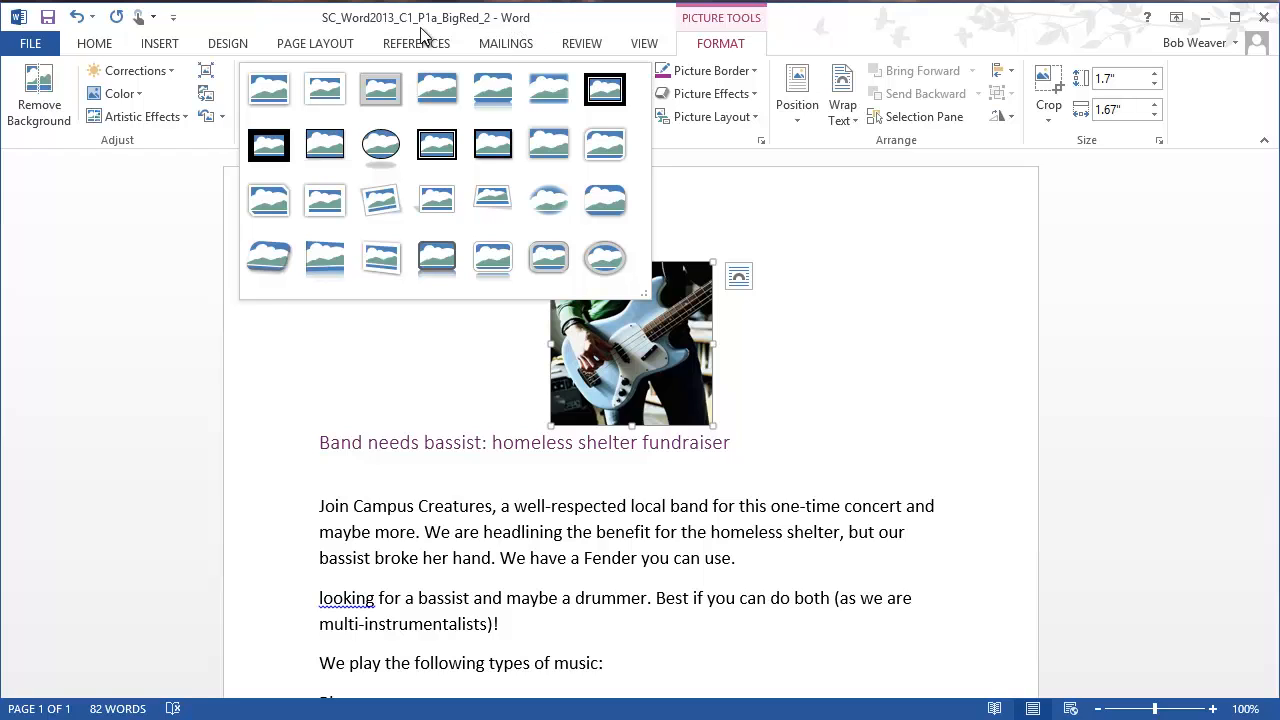
left_click(381, 205)
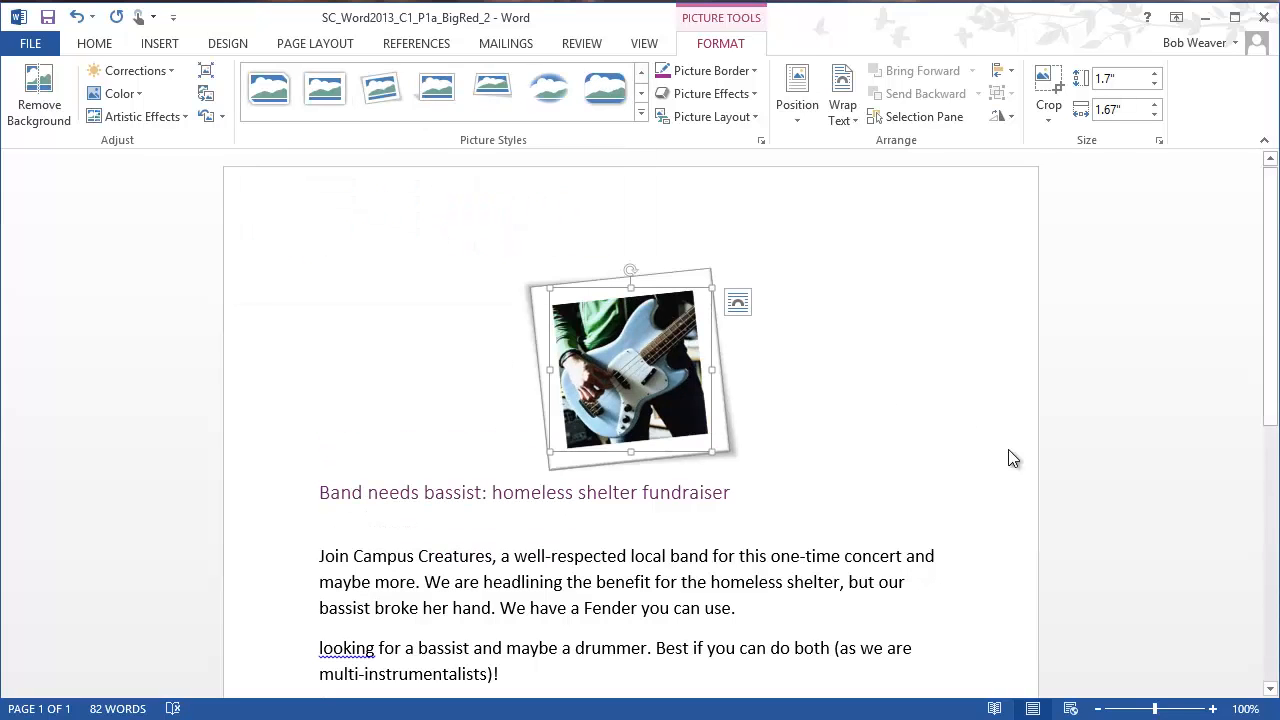
Recheck the glow requirement in the instructions and apply the Blue, 11 pt glow, Accent color 3 effect to the guitar picture.
key("alt+Tab")
left_click(878, 572)
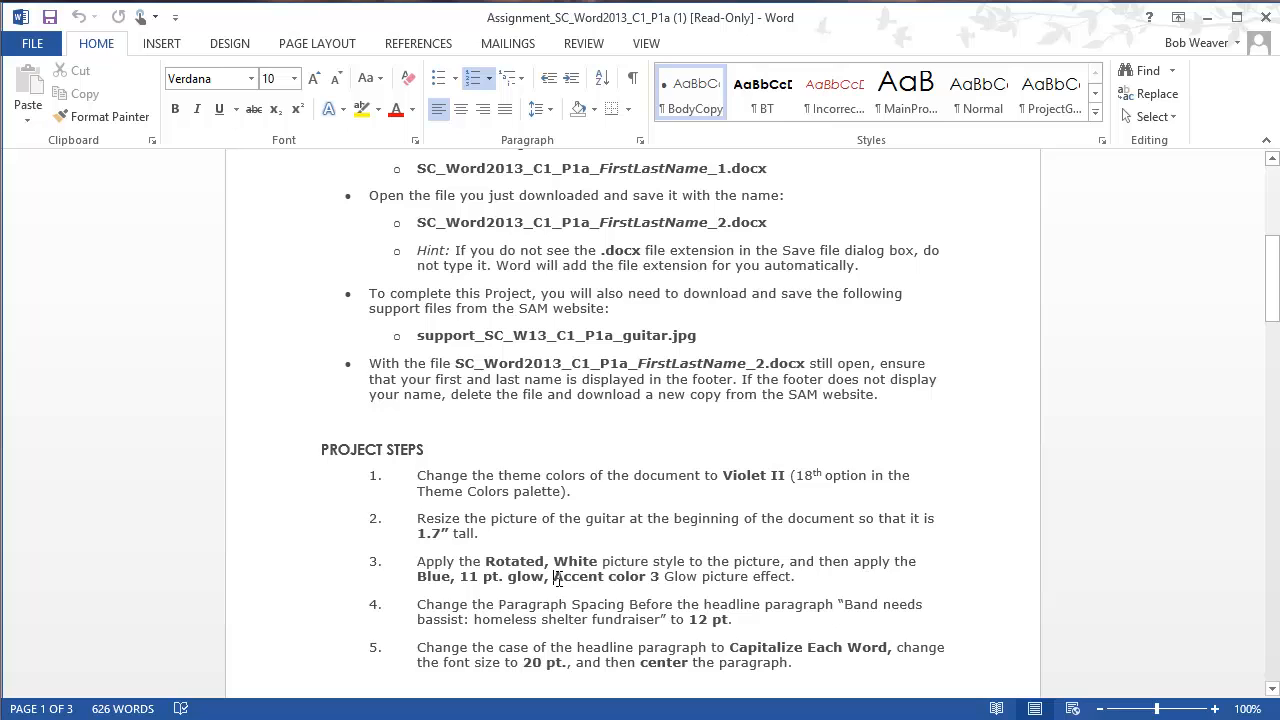
left_click_drag(553, 577, 660, 580)
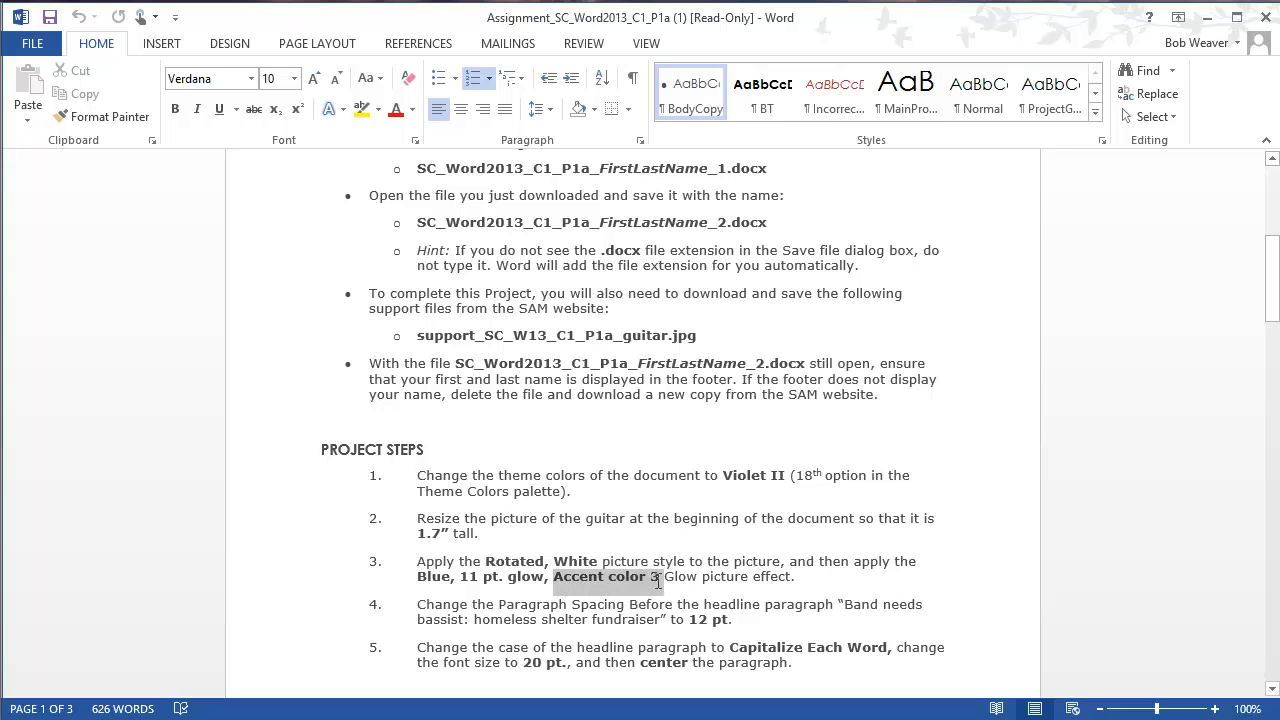
left_click(748, 580)
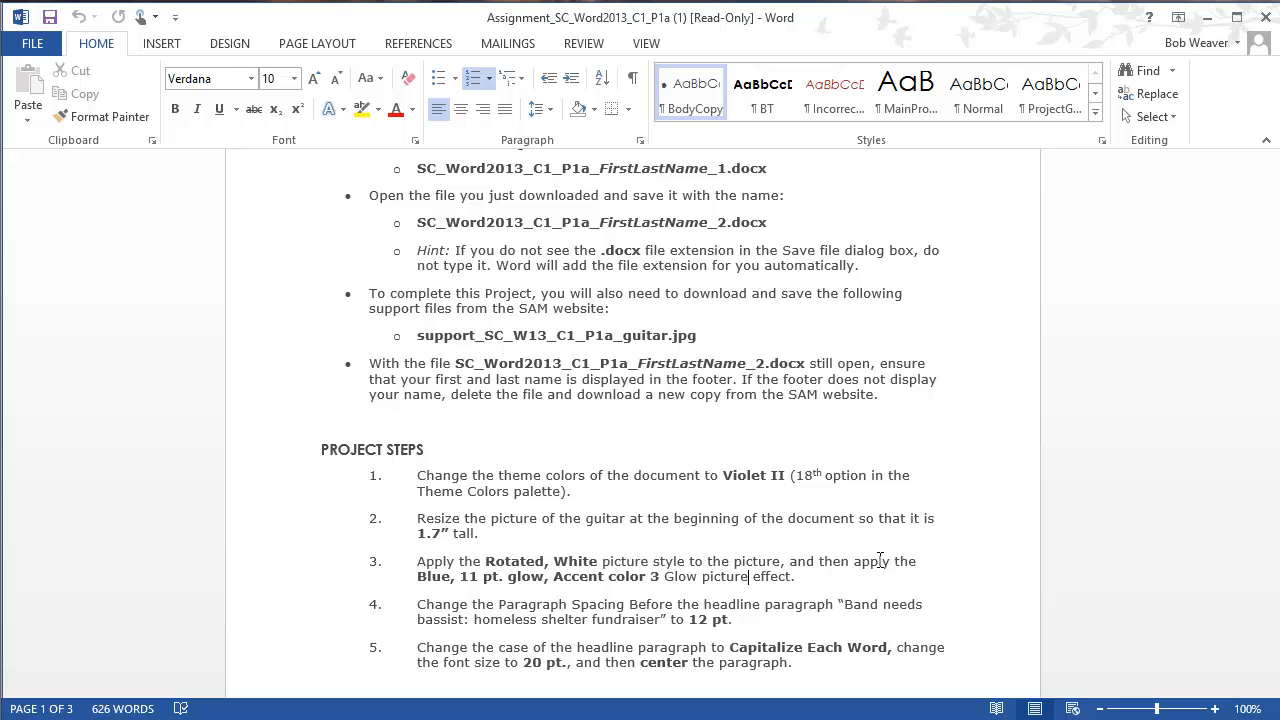
key("alt+Tab")
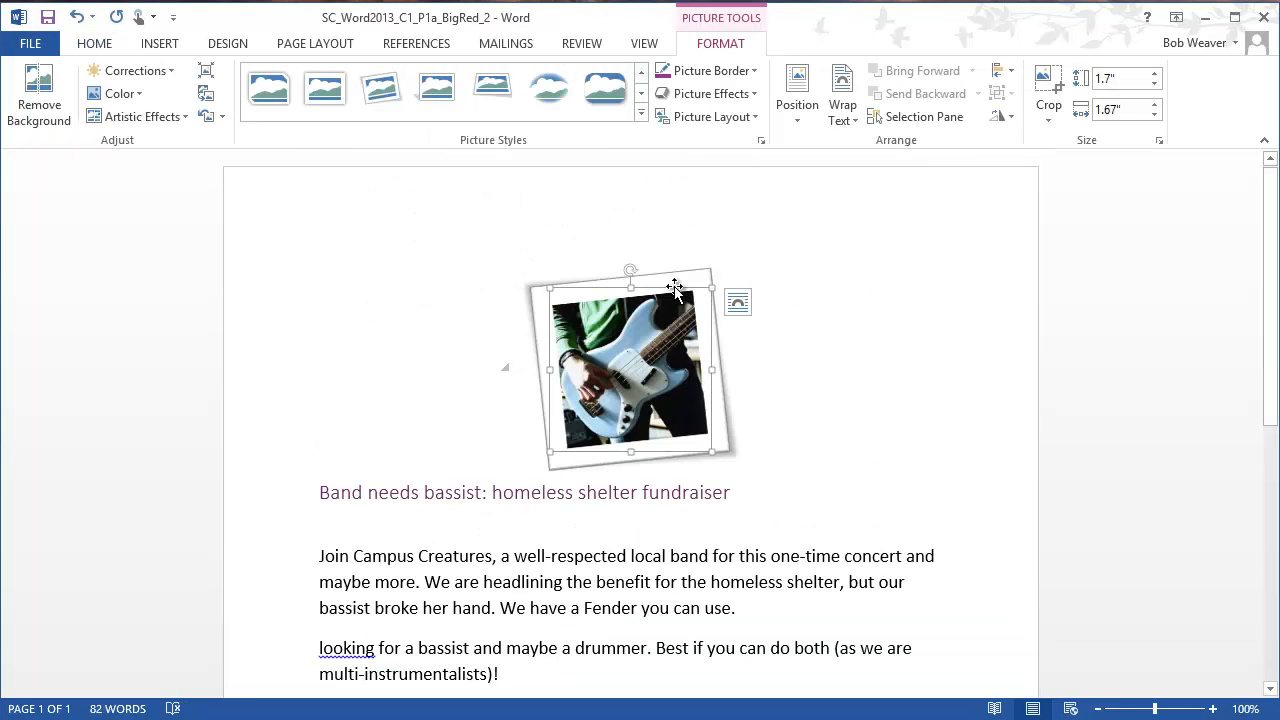
left_click(727, 117)
left_click(720, 90)
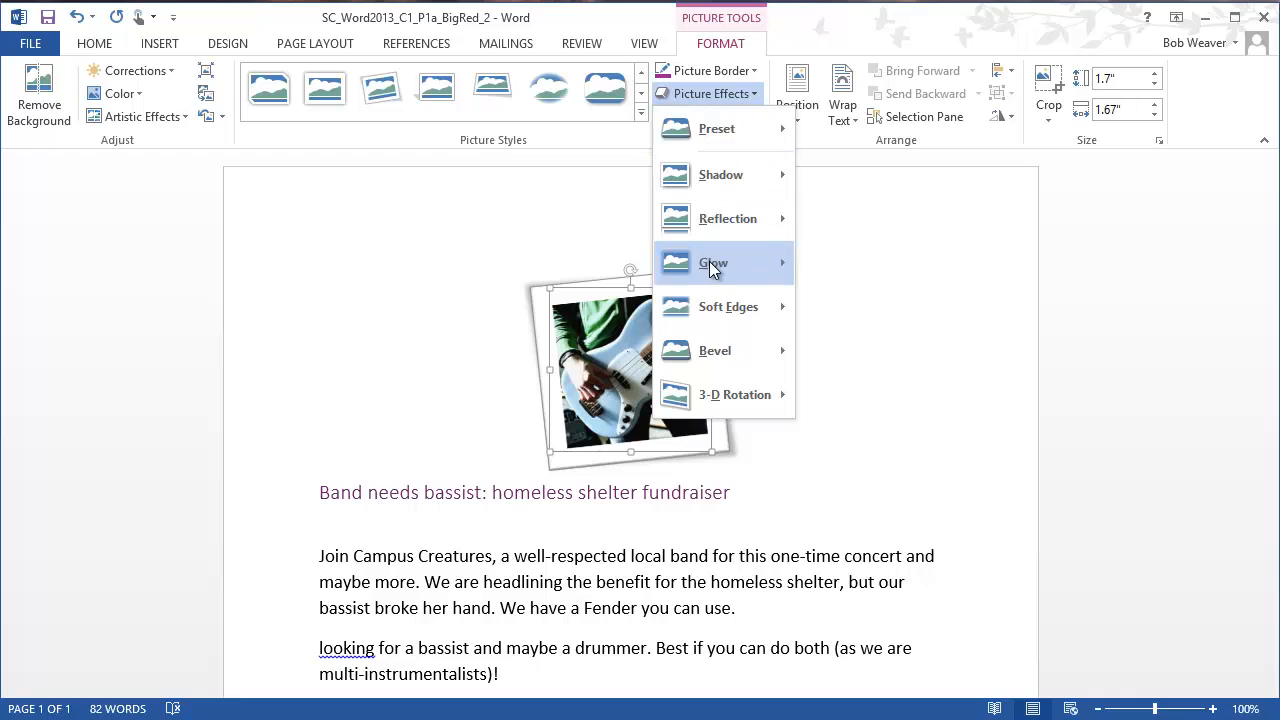
mouse_move(713, 268)
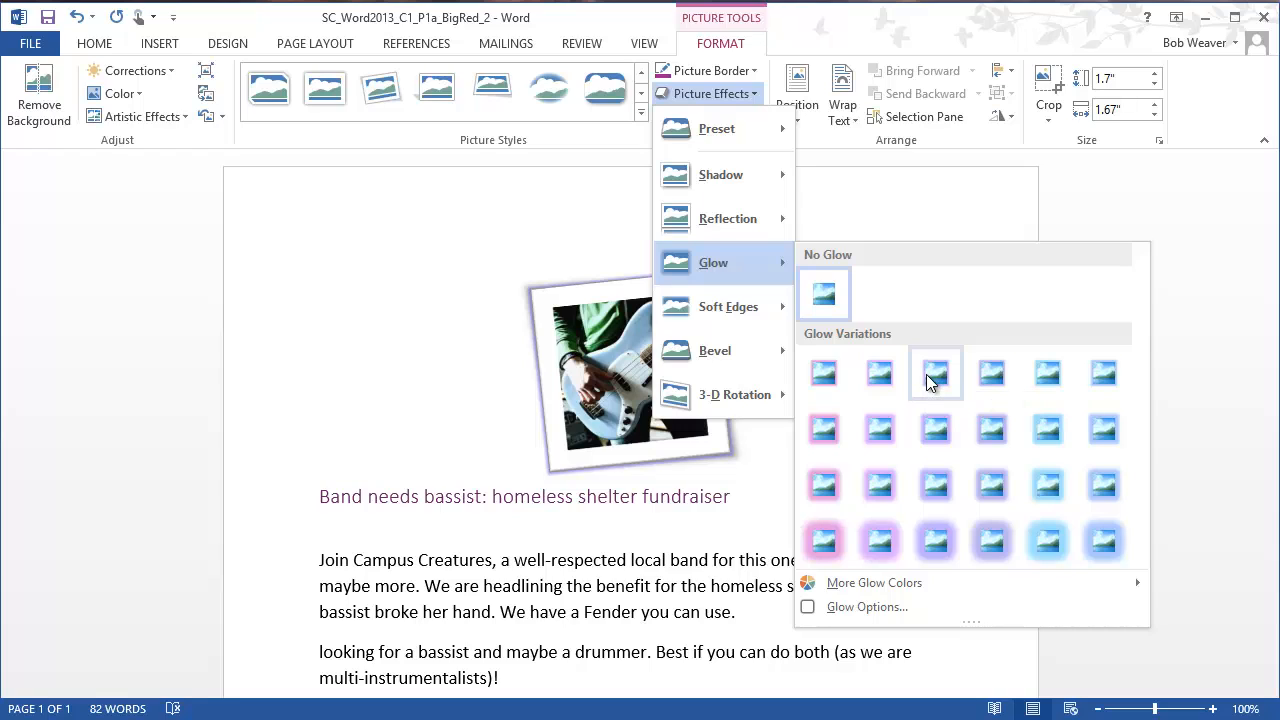
left_click(931, 488)
Read project step 4 in the instructions and set the flyer headline's paragraph spacing before to 12 pt.
key("alt+Tab")
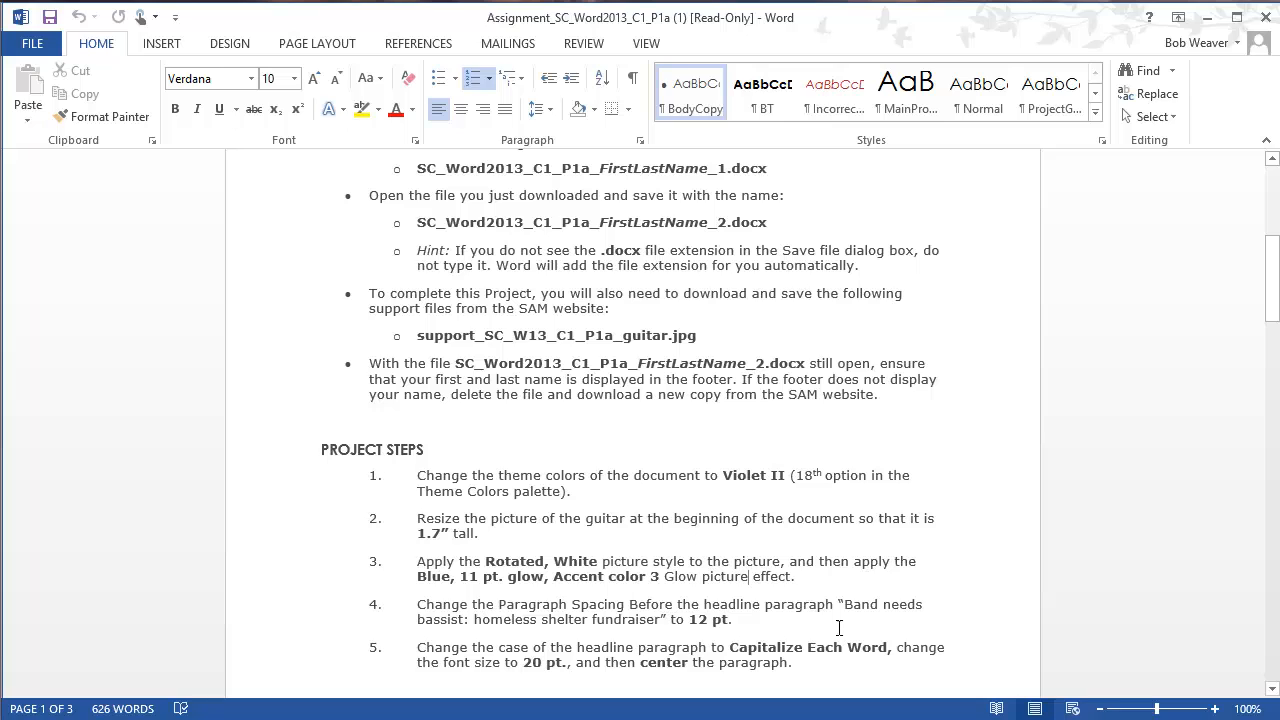
left_click_drag(738, 621, 421, 608)
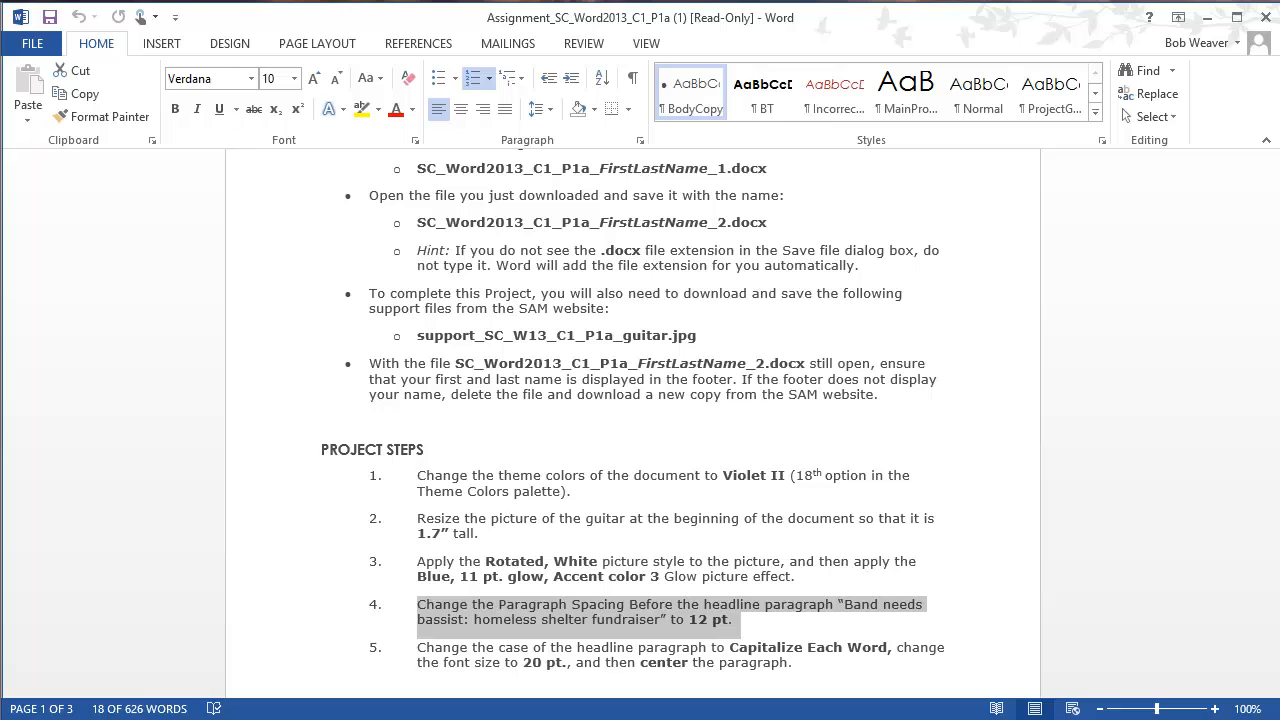
key("alt+Tab")
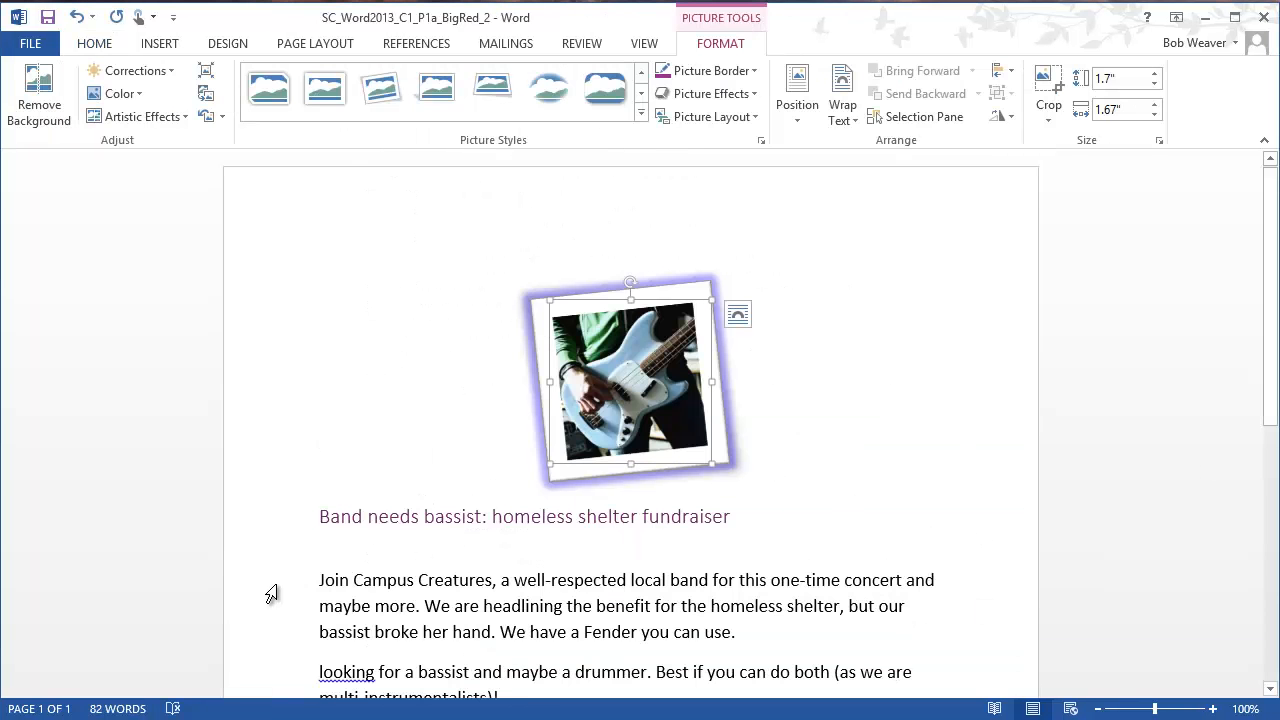
left_click(416, 520)
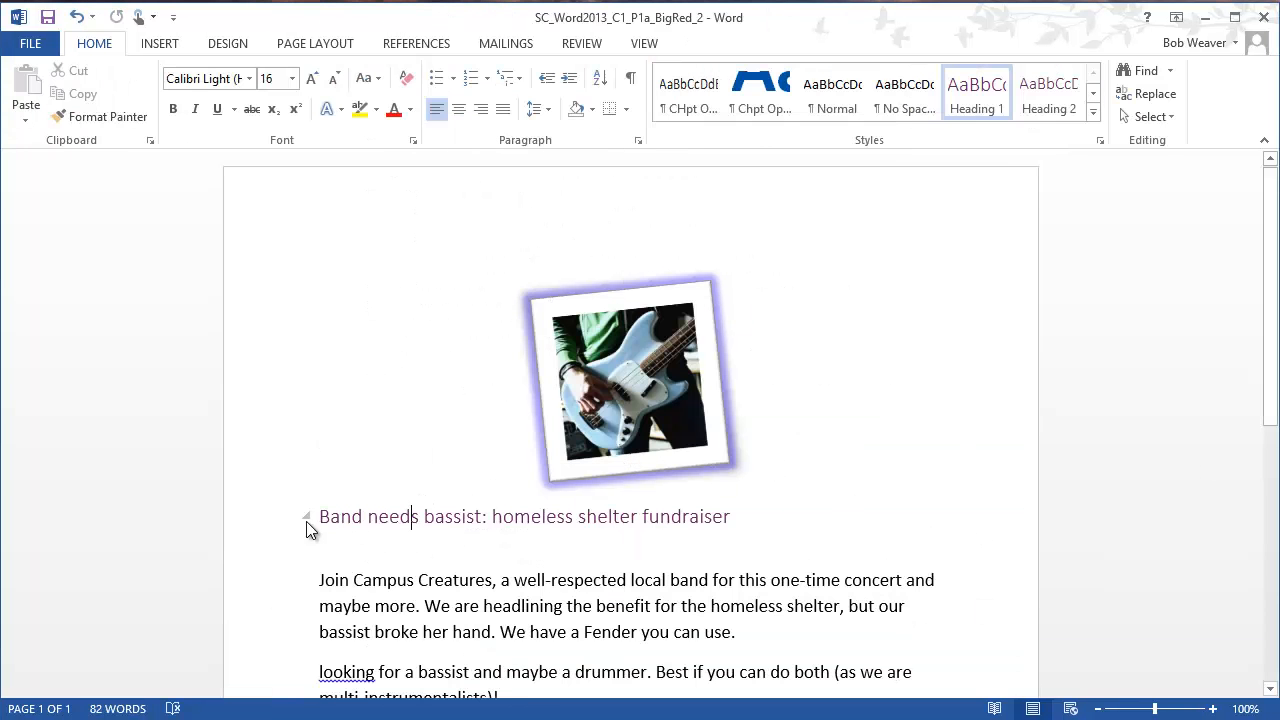
key("alt+Tab")
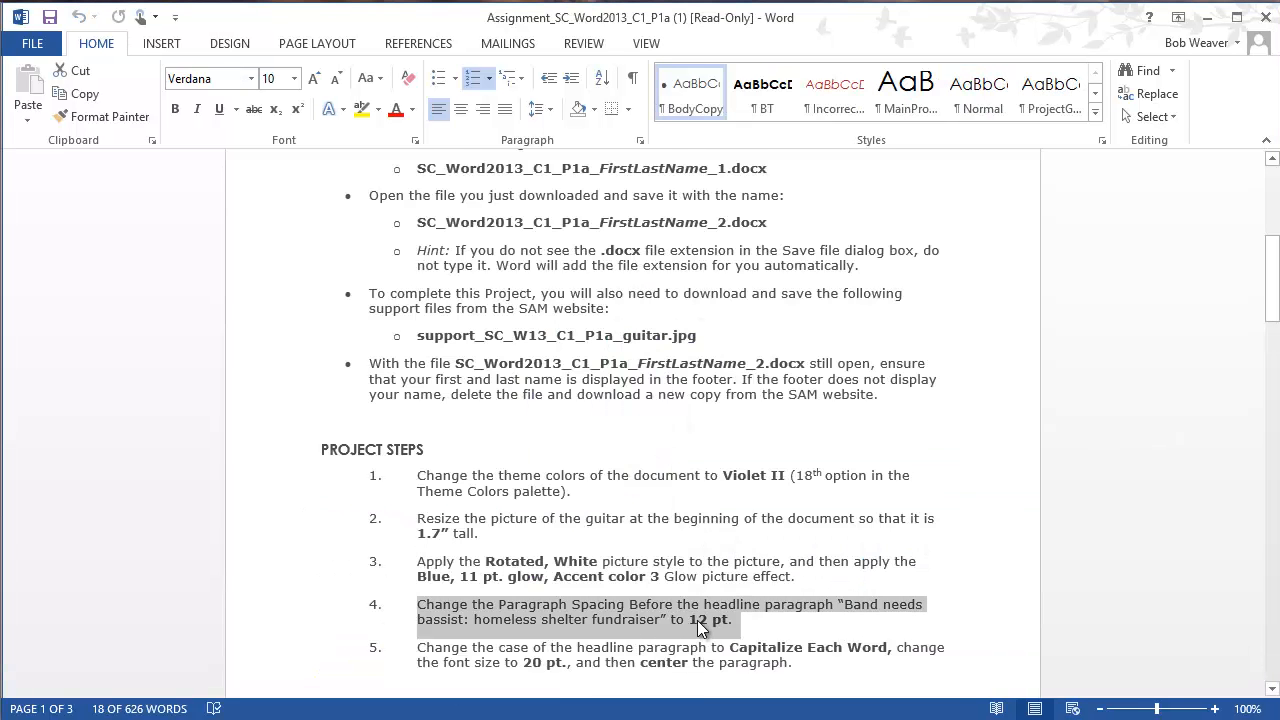
left_click_drag(572, 604, 660, 604)
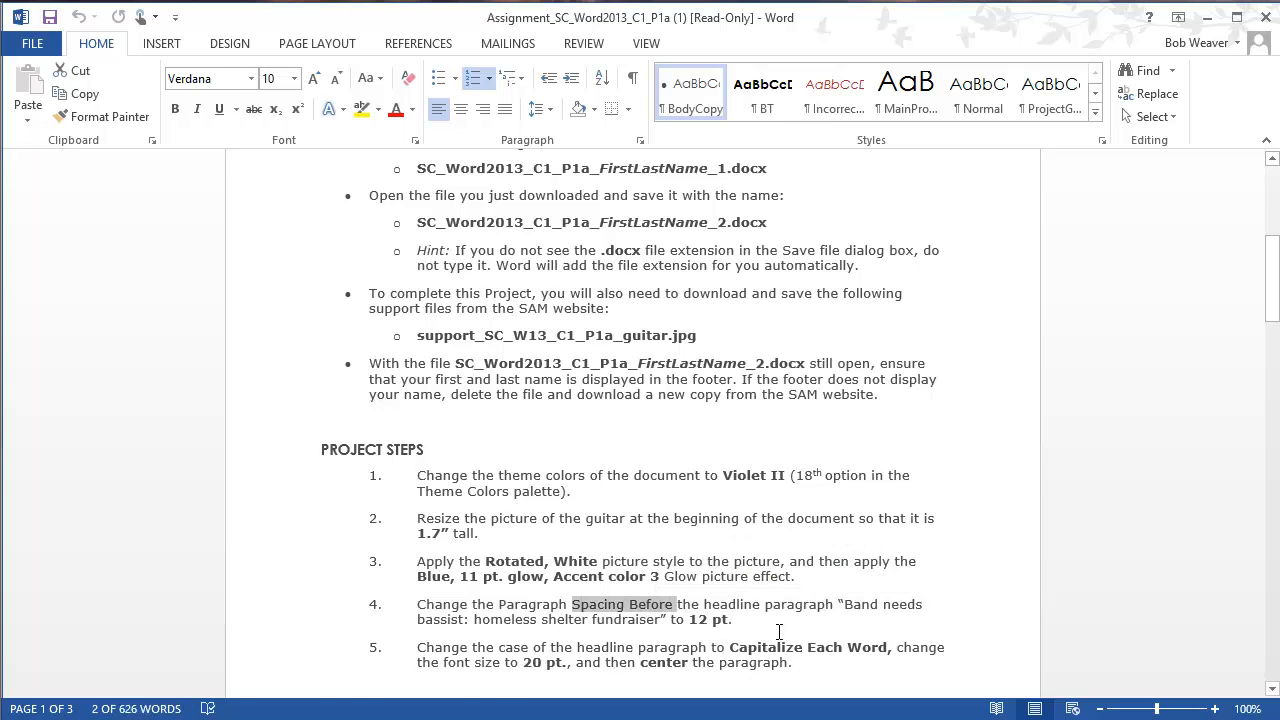
key("alt+Tab")
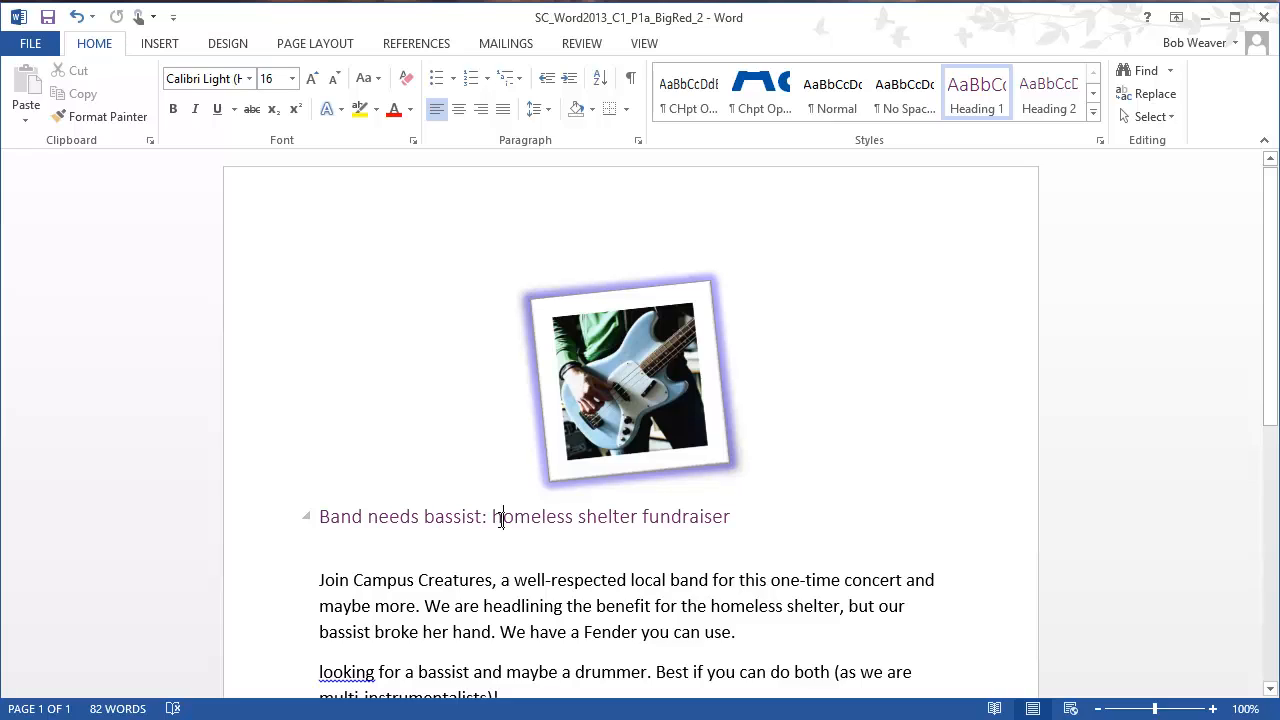
left_click(263, 523)
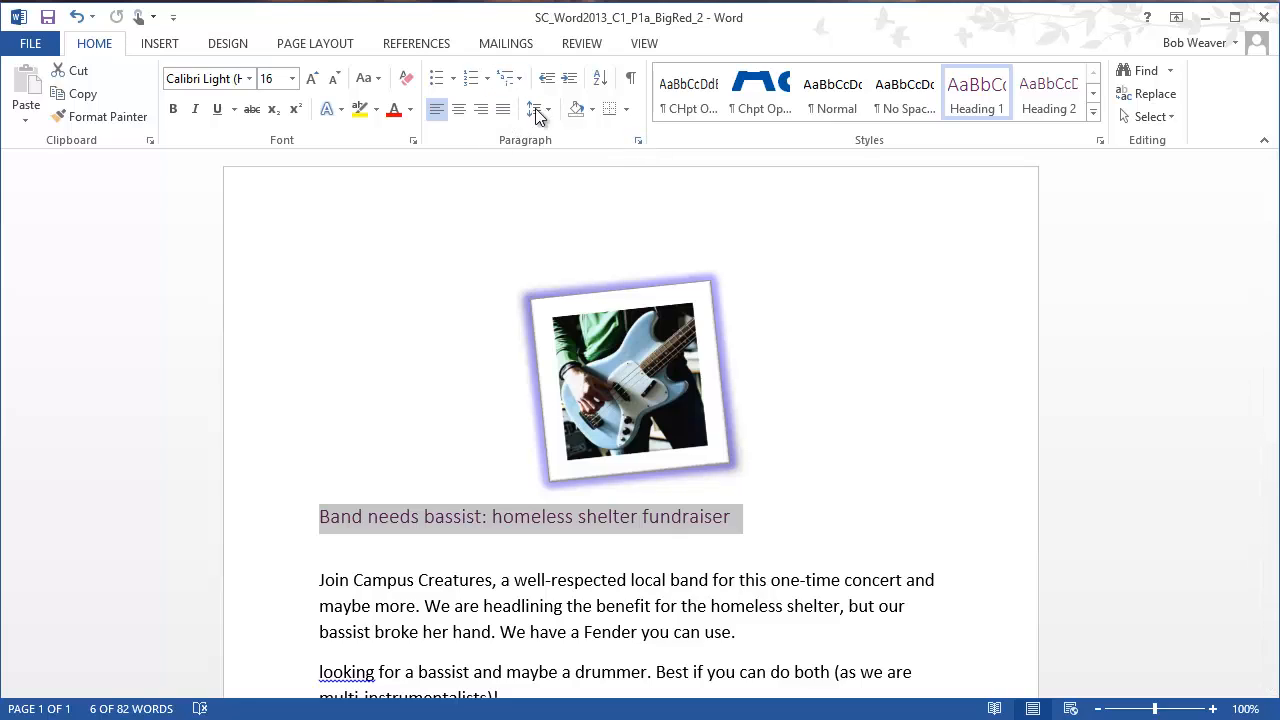
left_click(639, 143)
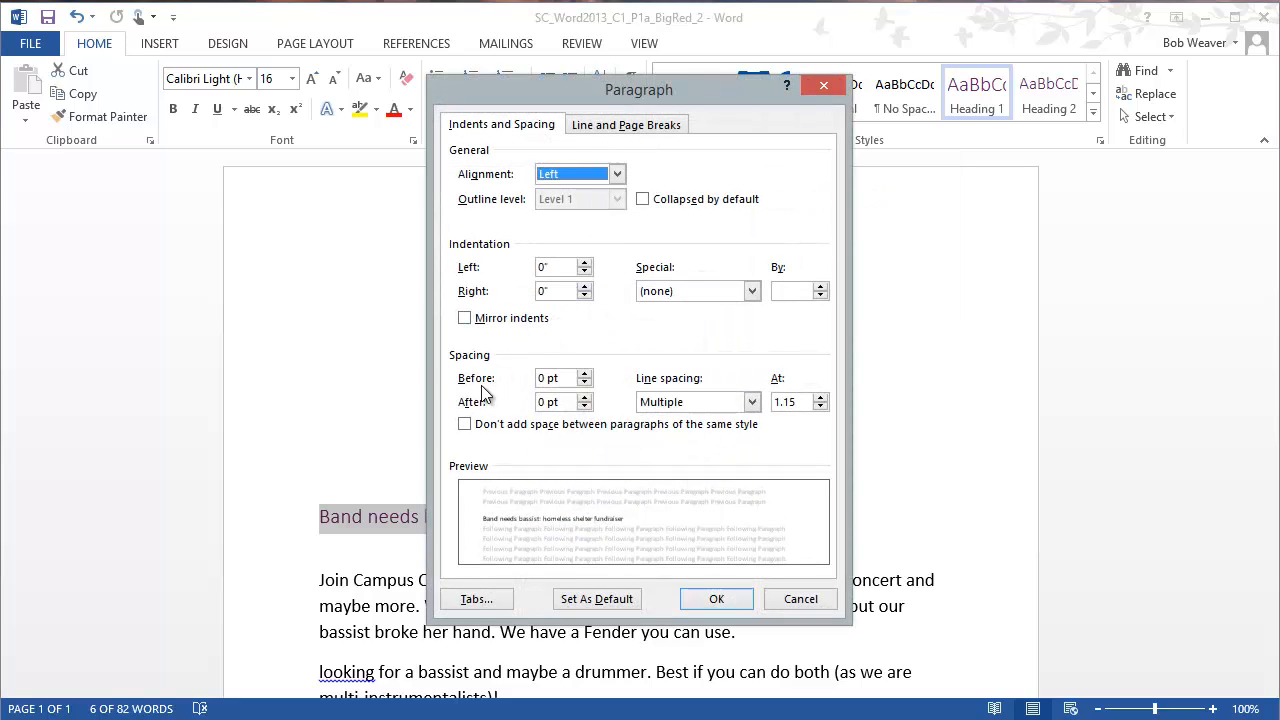
left_click(585, 373)
left_click(585, 373)
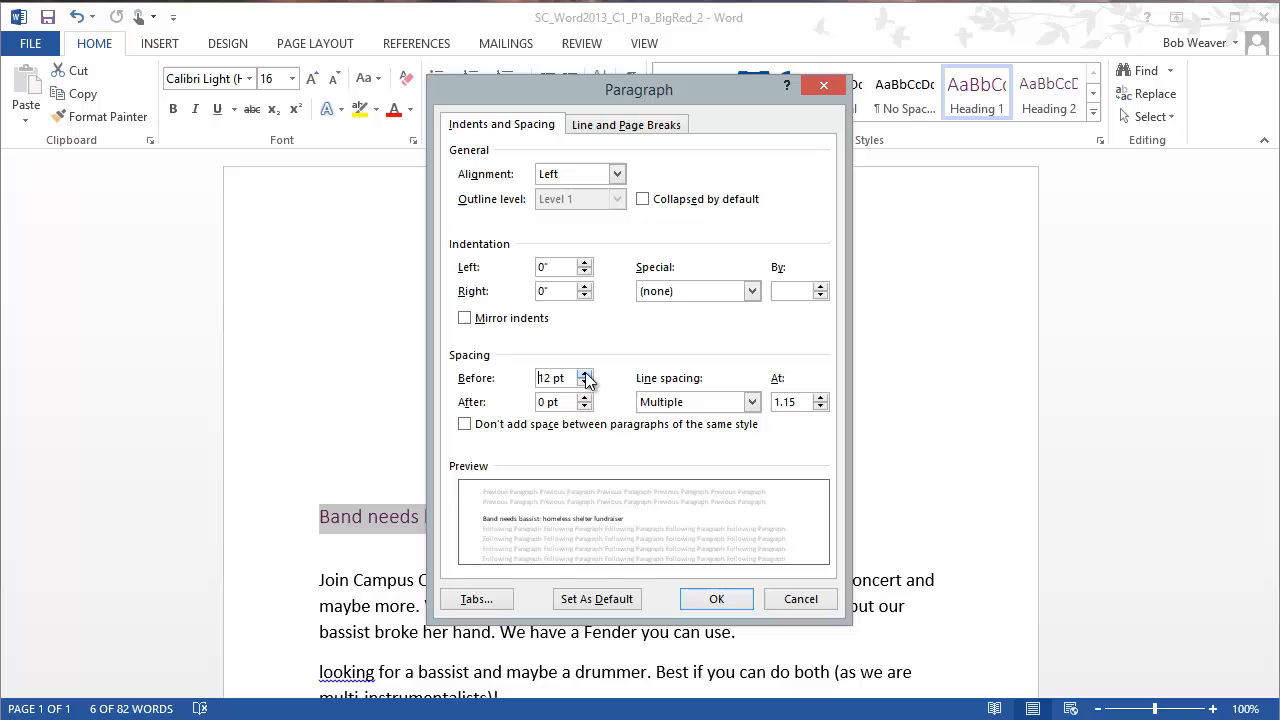
left_click(710, 598)
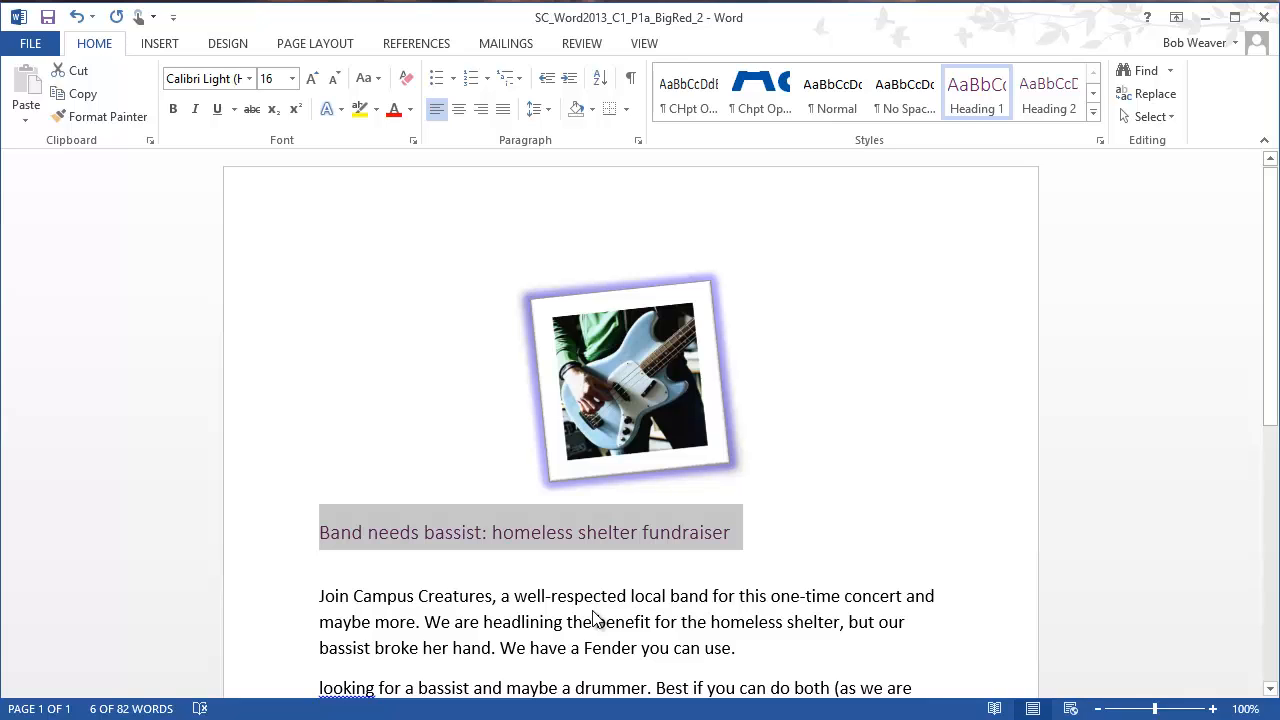
Change the flyer headline's case to Capitalize Each Word as project step 5 requires, and return to the instructions.
key("alt+Tab")
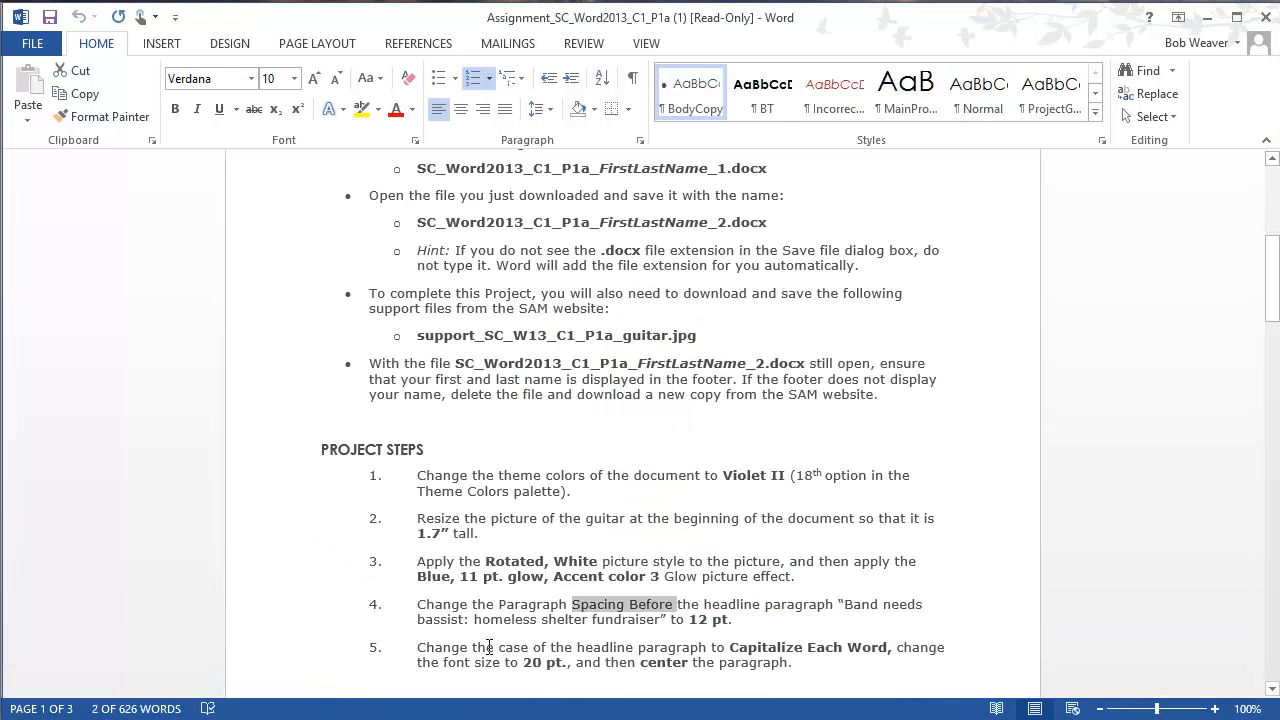
left_click_drag(423, 650, 805, 666)
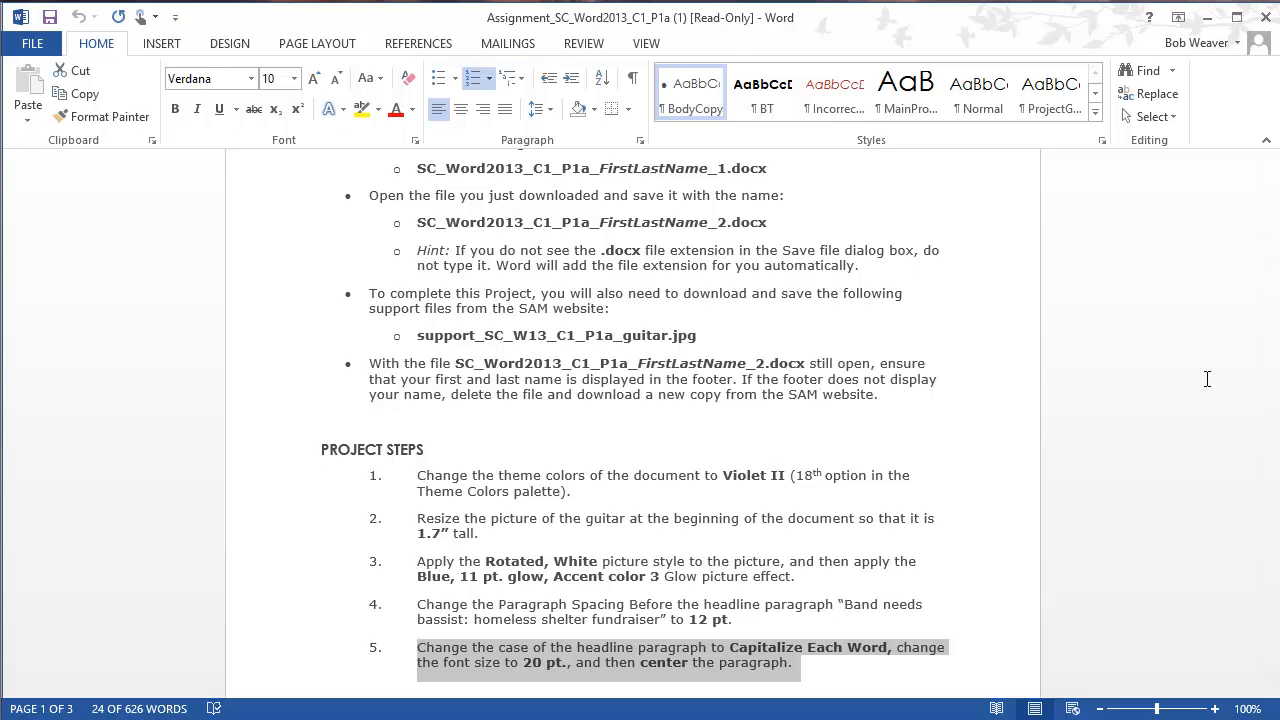
key("alt+Tab")
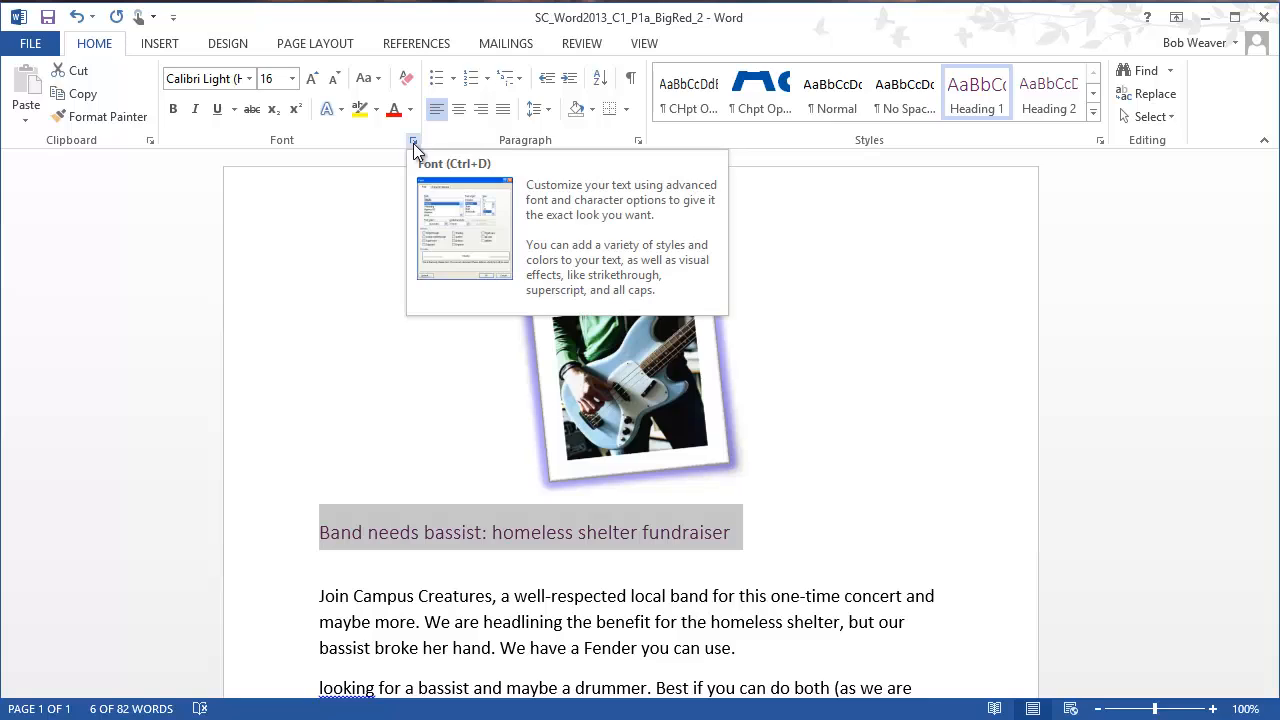
left_click(377, 79)
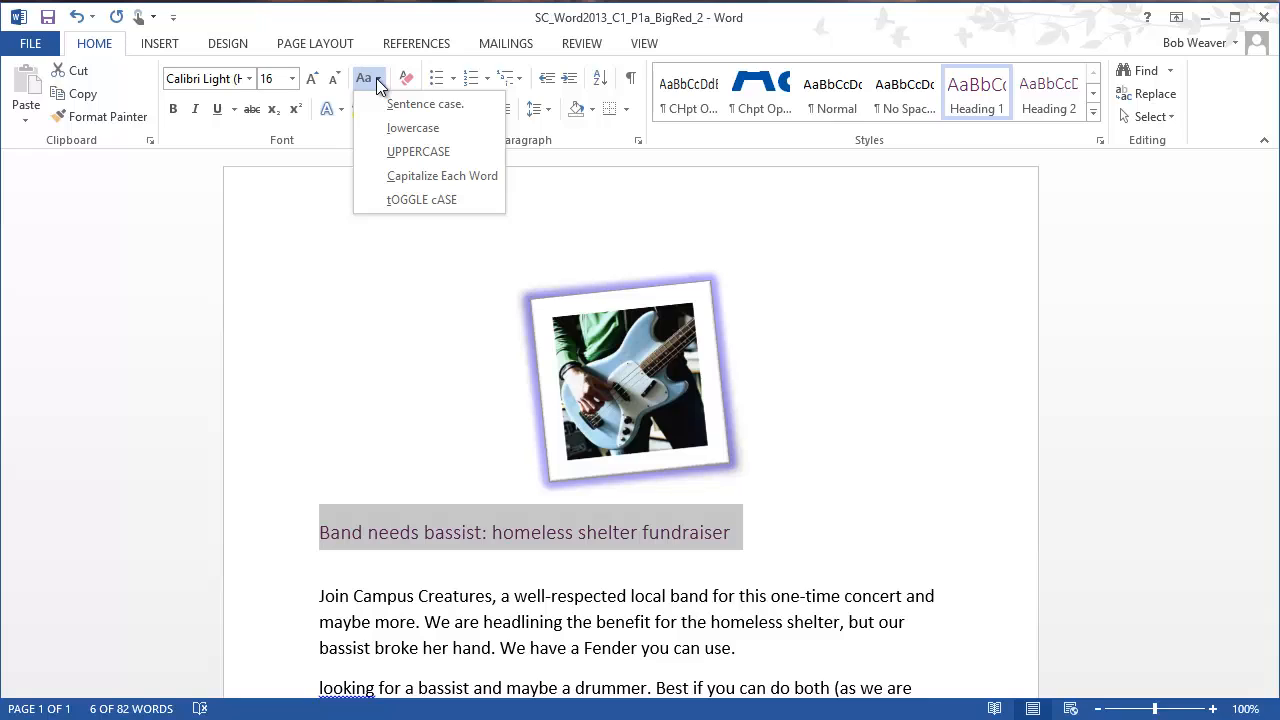
left_click(410, 186)
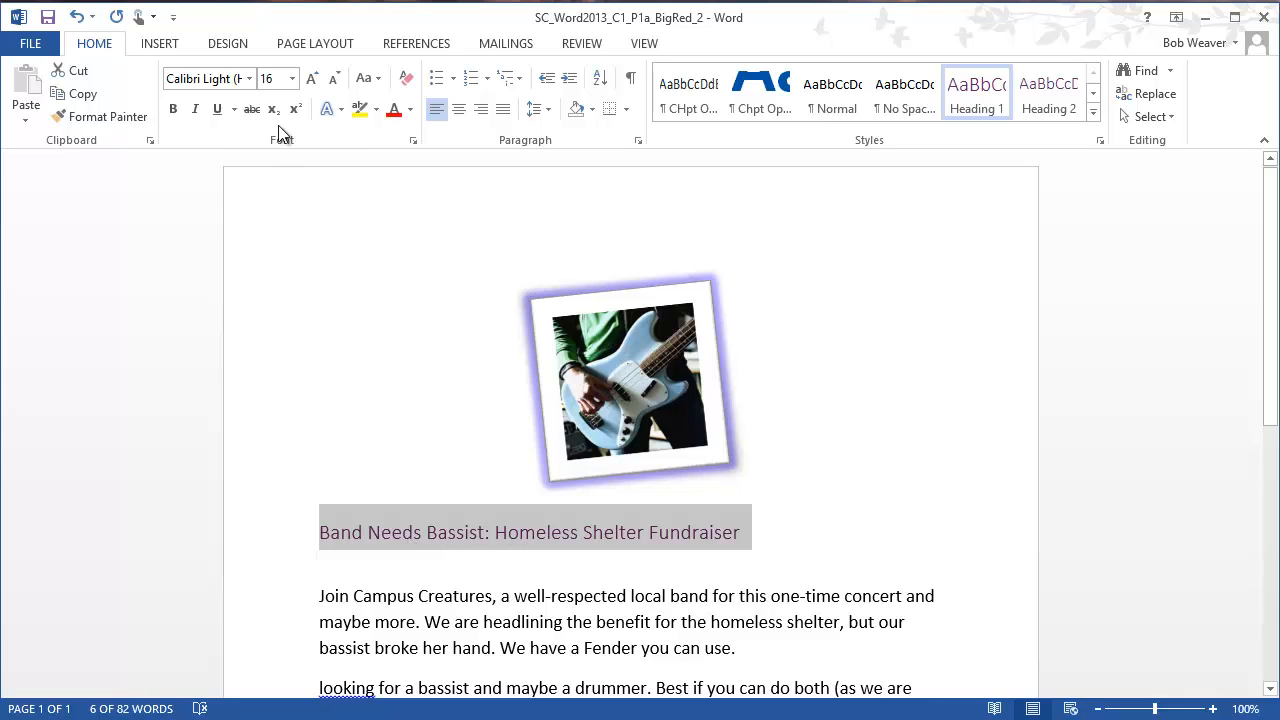
key("alt+Tab")
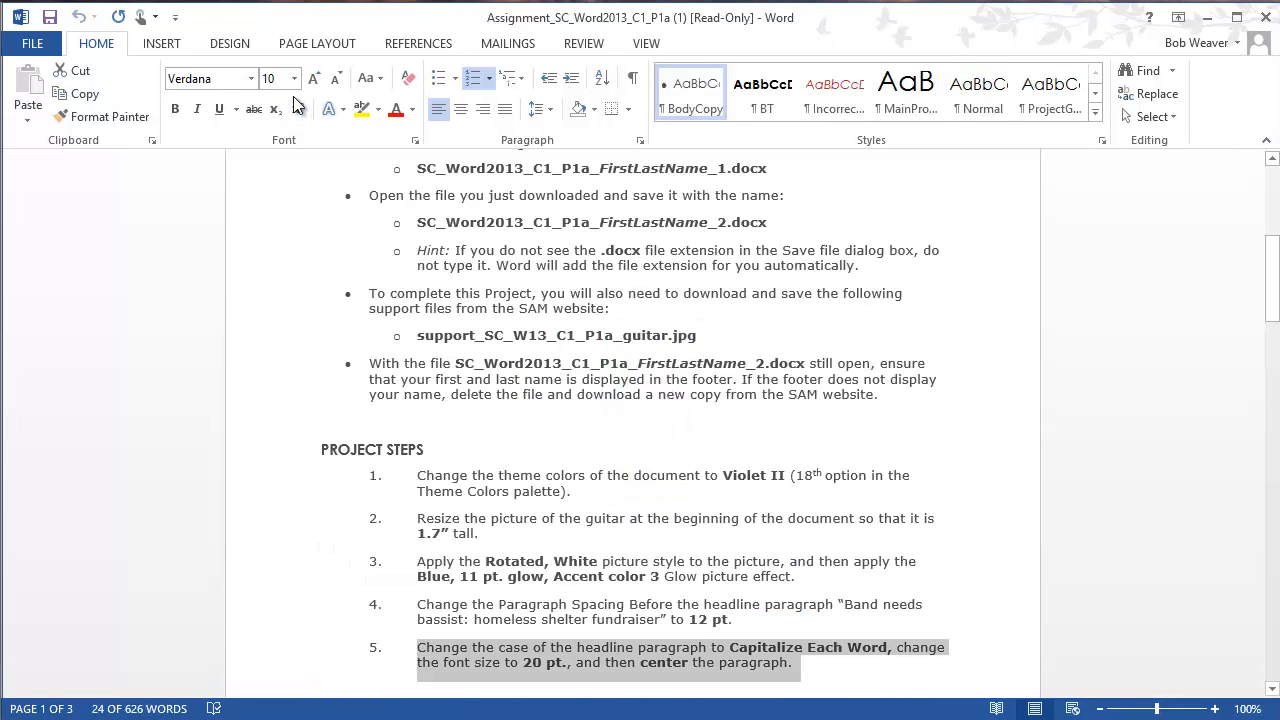
Set the flyer headline's font size to 20 pt and center the paragraph.
key("alt+Tab")
left_click(293, 78)
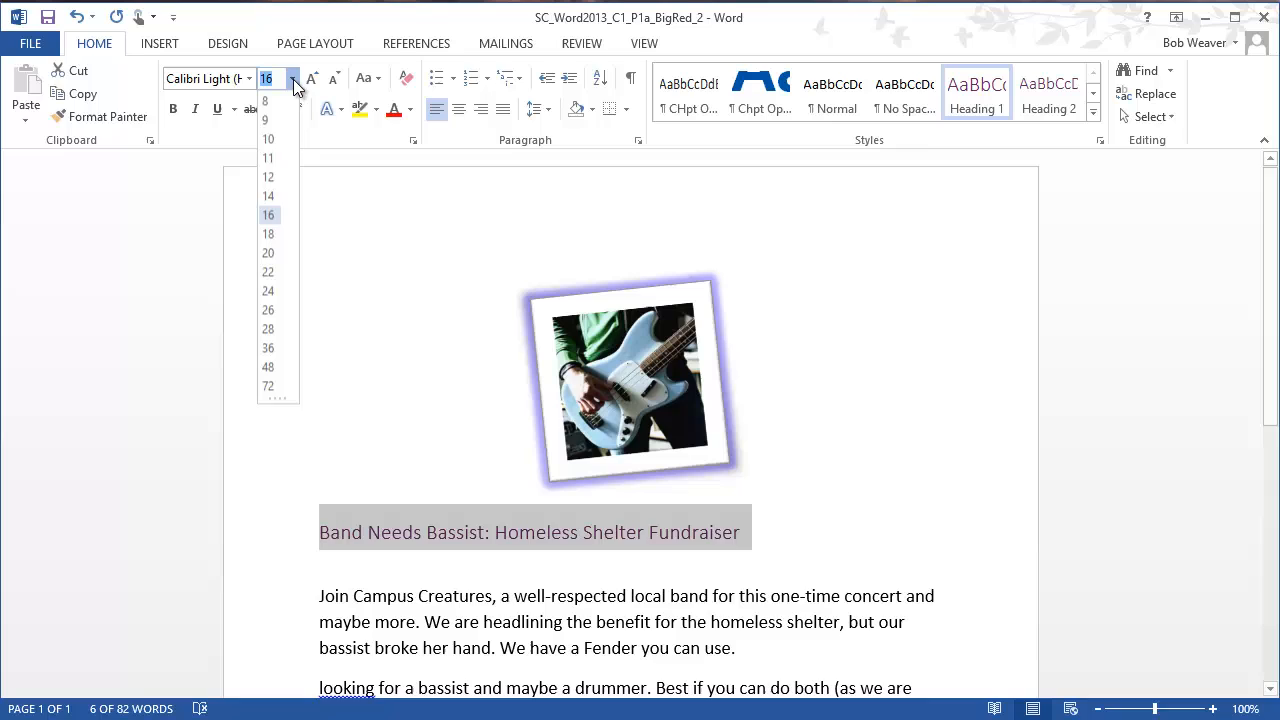
left_click(268, 253)
left_click(460, 111)
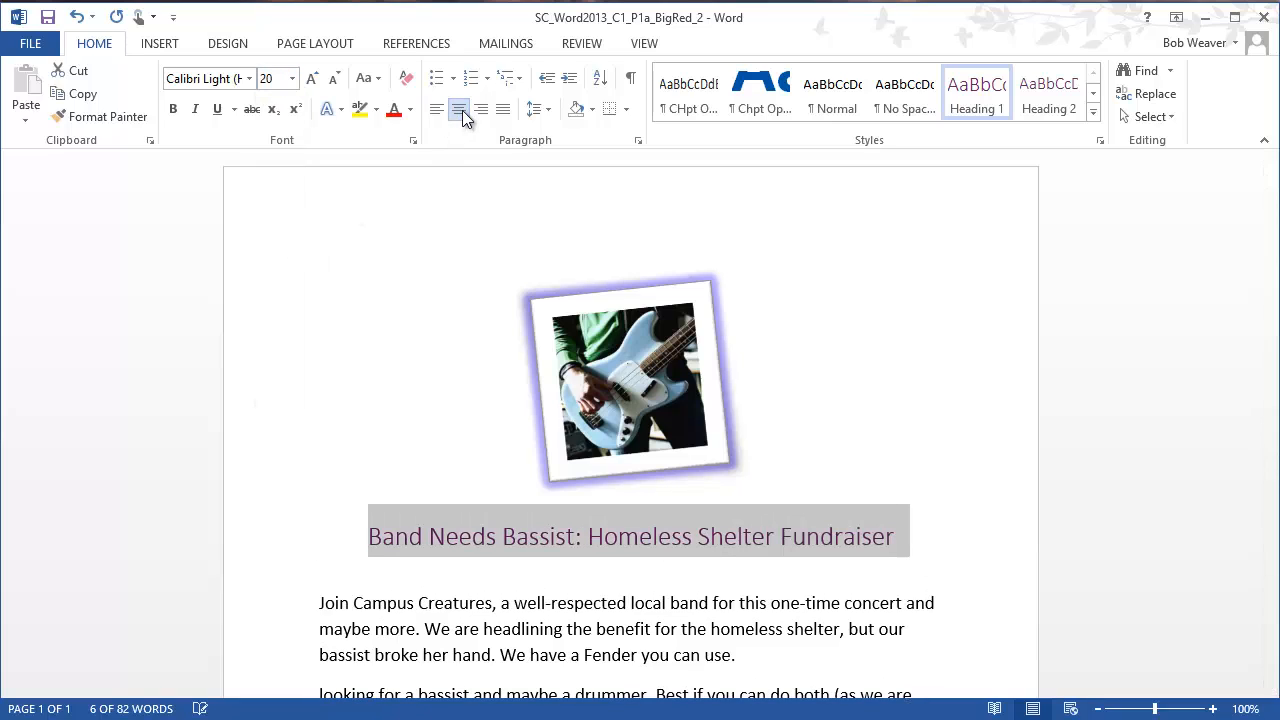
left_click(784, 646)
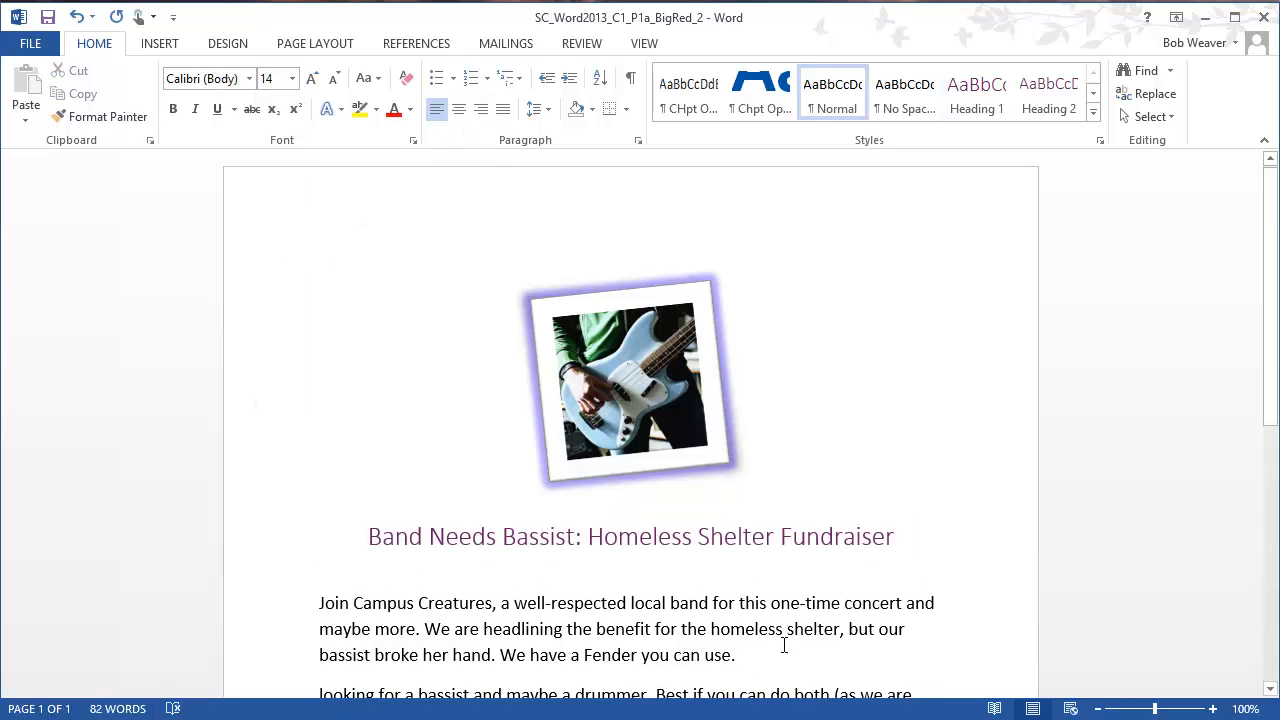
Read project step 6 in the instructions and bold the words "Campus Creatures" in the flyer's first body paragraph.
key("alt+Tab")
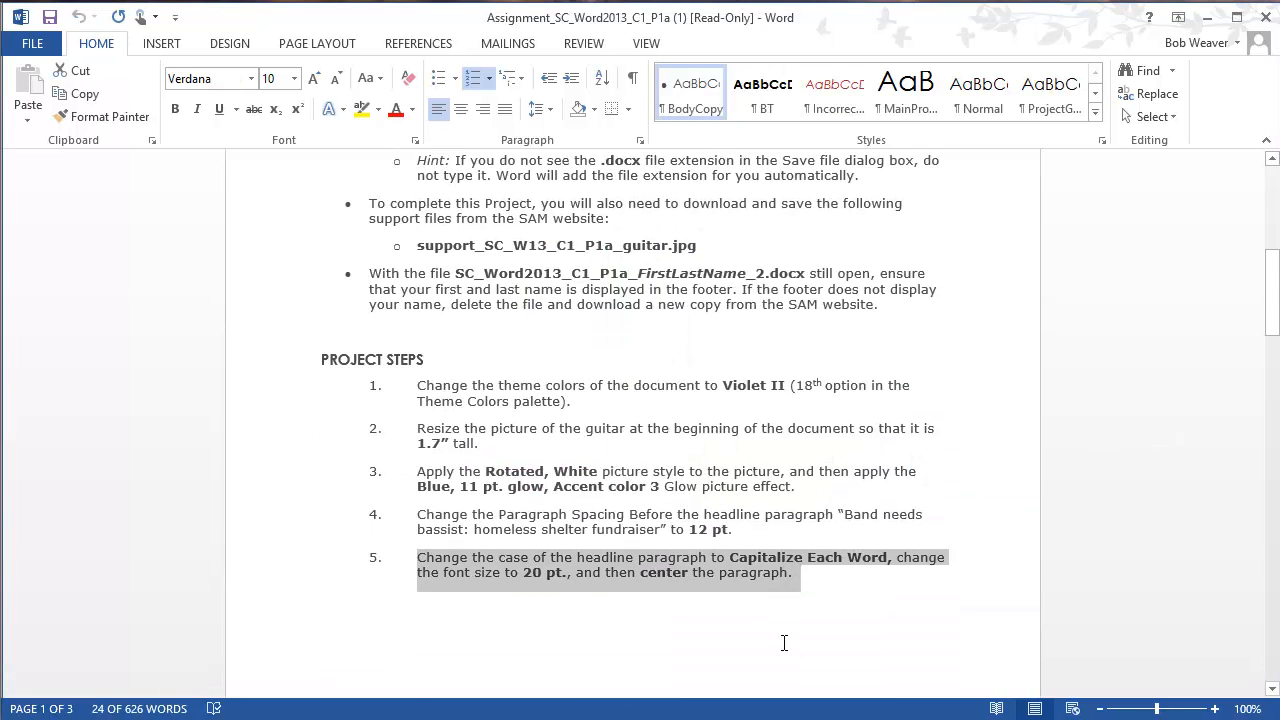
scroll(784, 643, "down", 6)
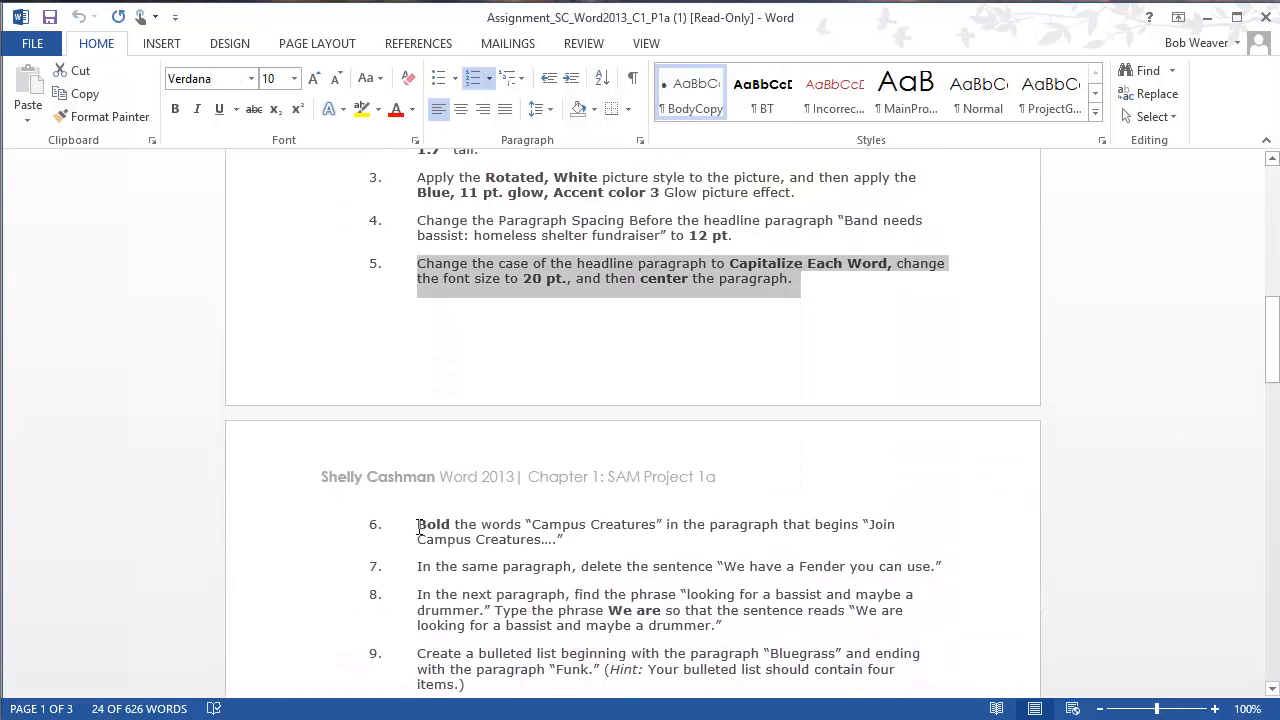
left_click_drag(419, 528, 590, 545)
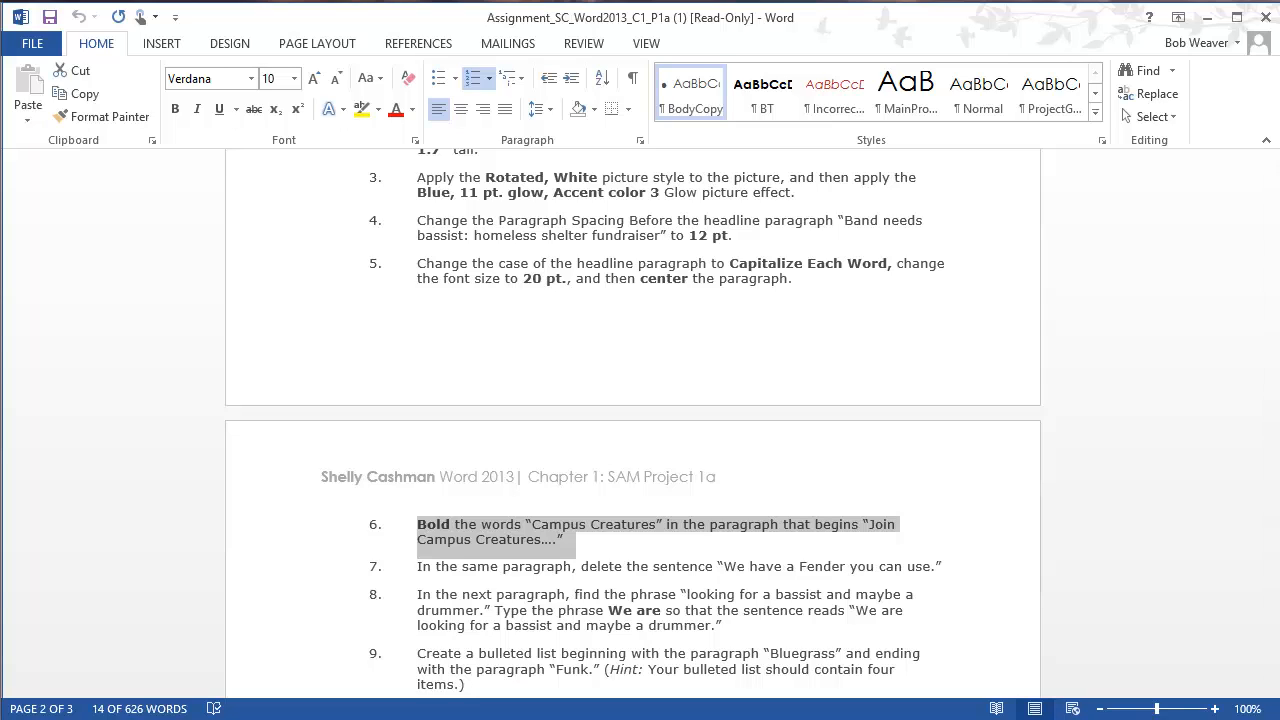
key("alt+Tab")
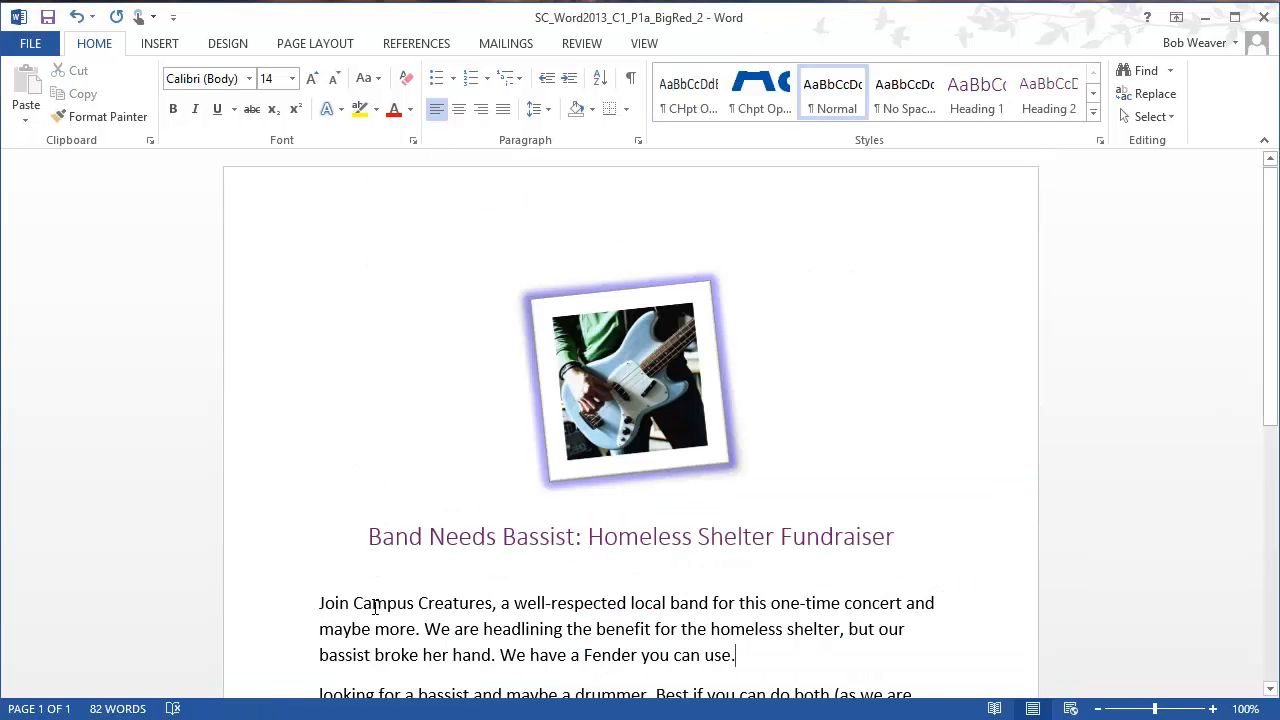
left_click_drag(354, 603, 492, 604)
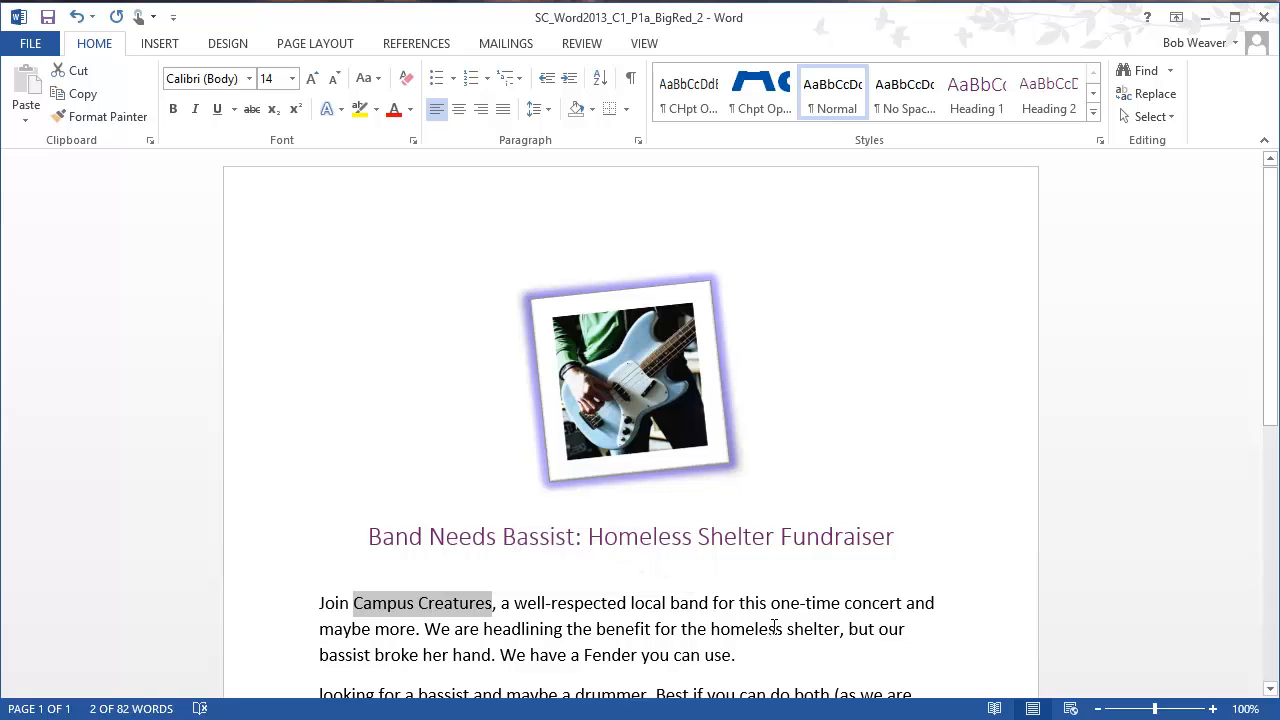
key("ctrl+b")
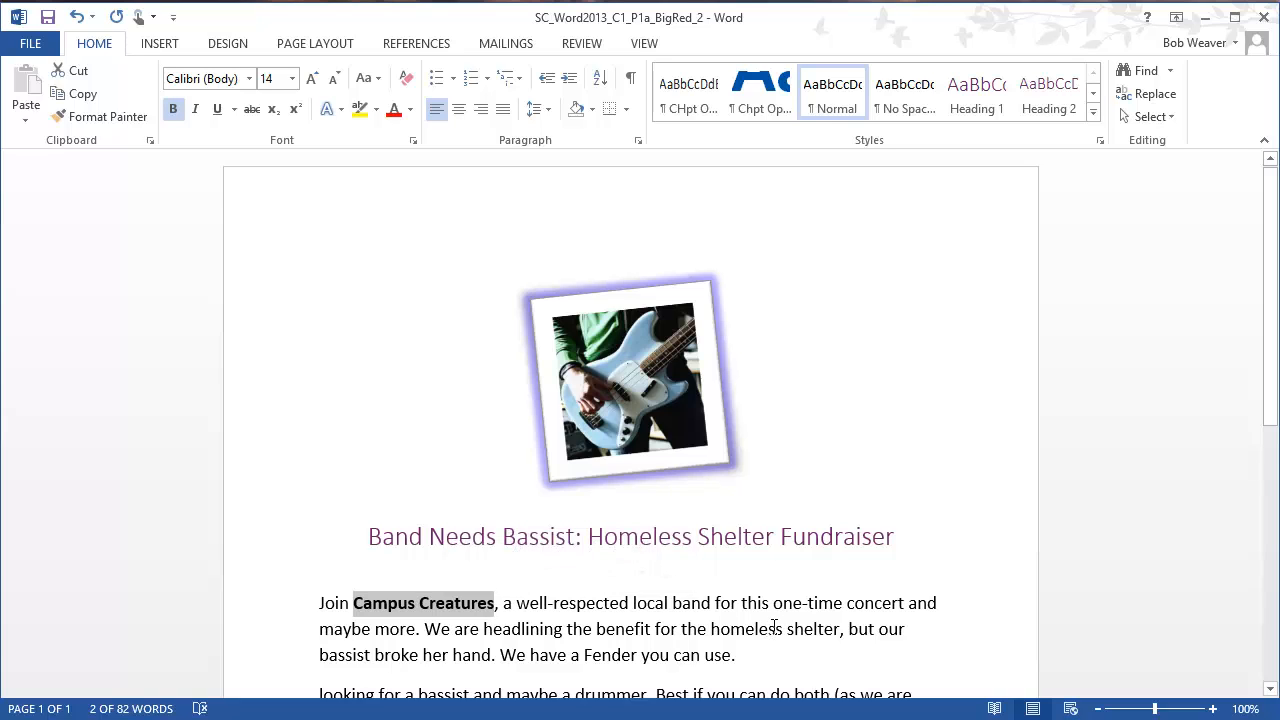
Read project step 7 in the instructions and delete the sentence "We have a Fender you can use." from the flyer's first body paragraph.
key("alt+Tab")
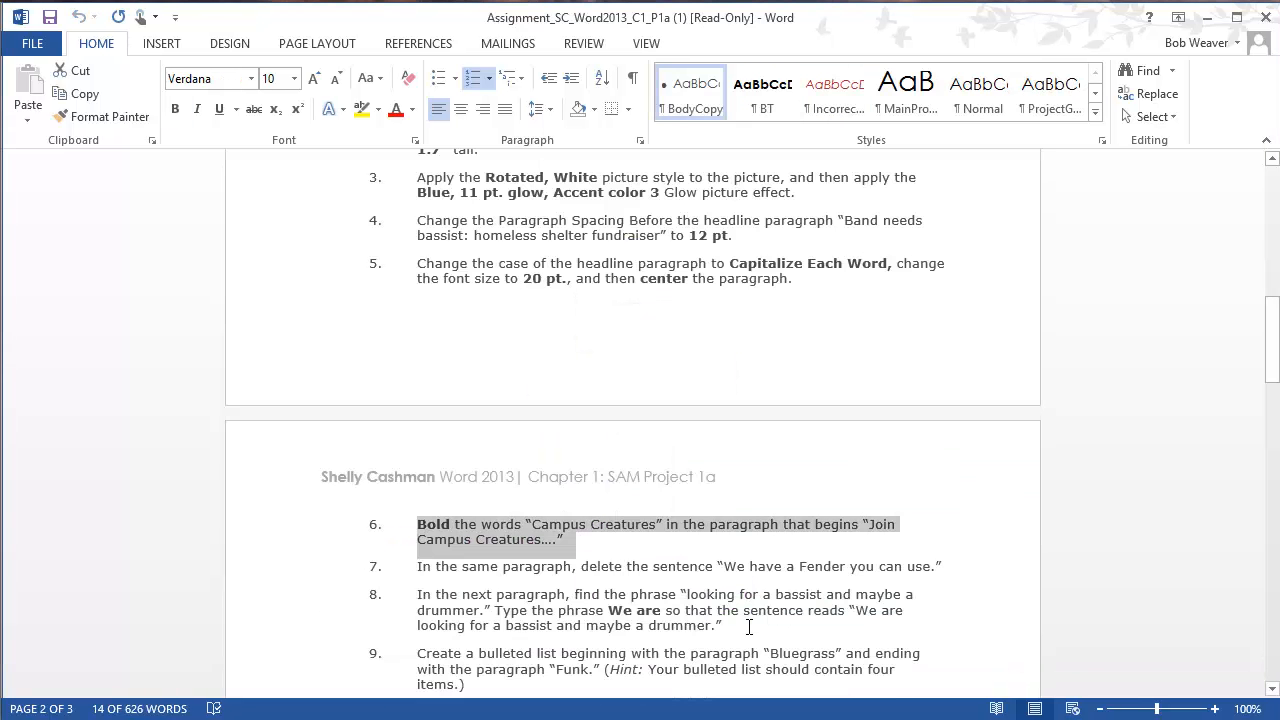
left_click_drag(418, 566, 946, 563)
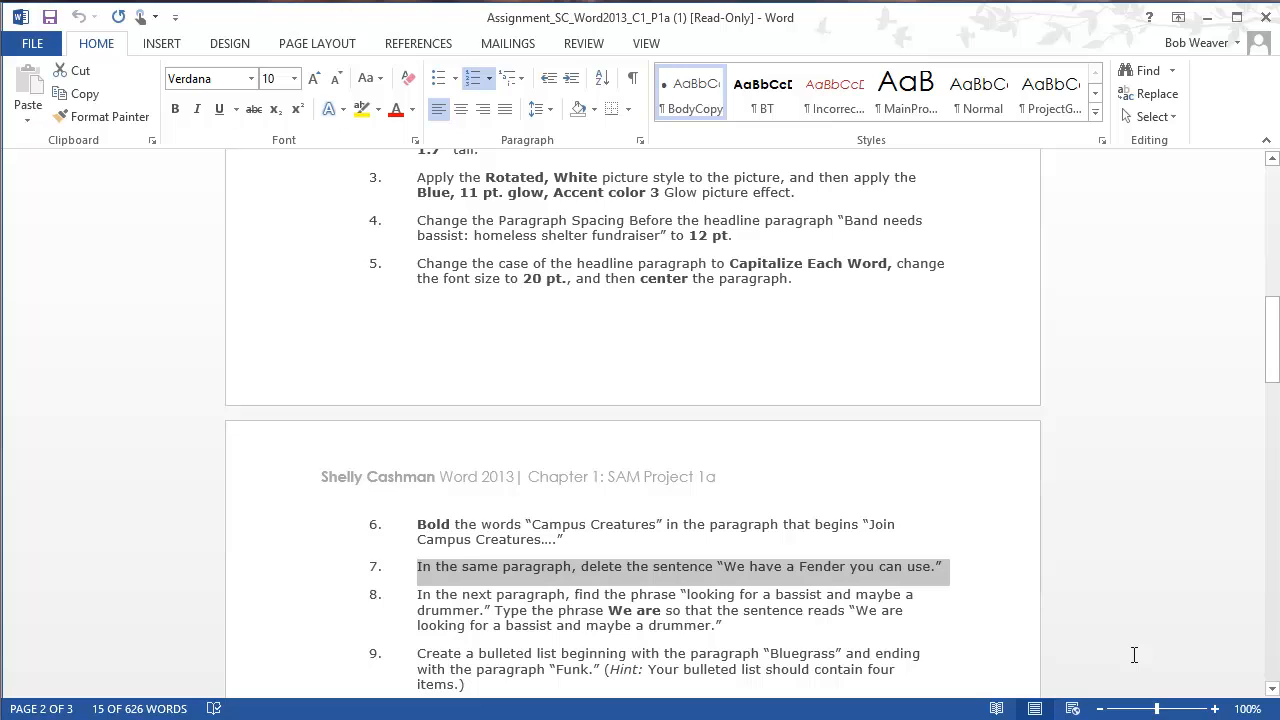
key("alt+Tab")
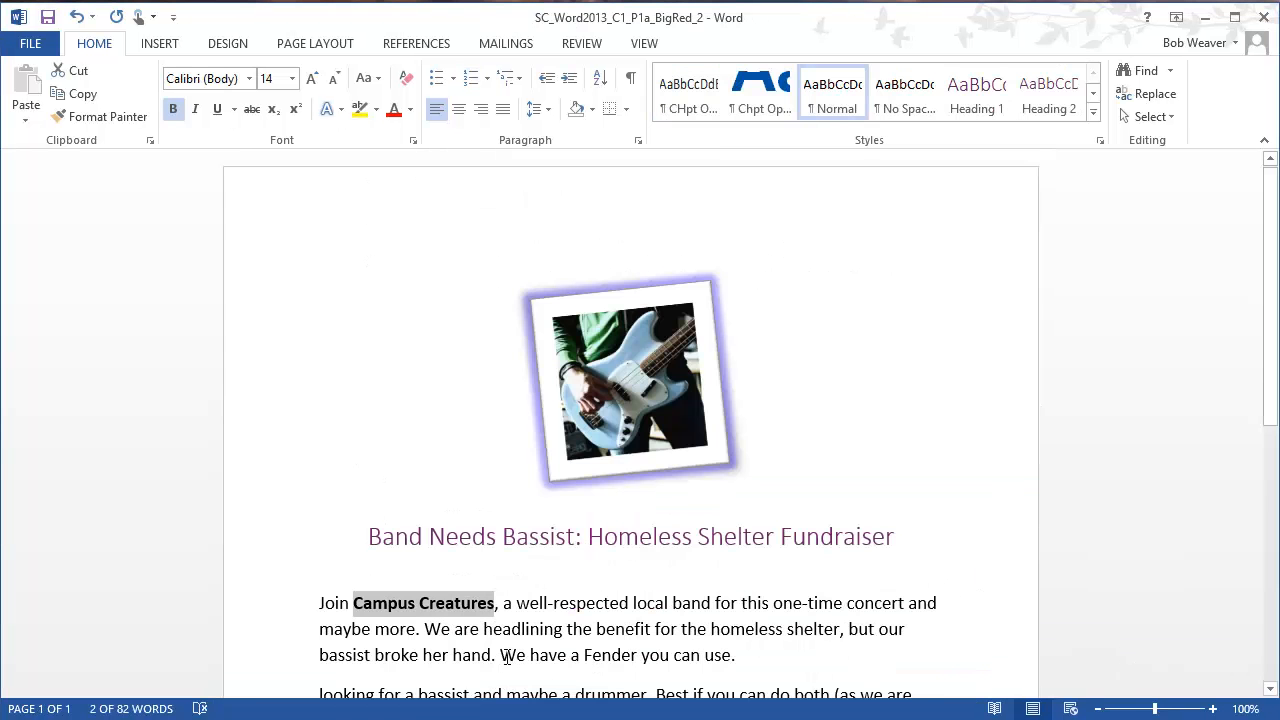
left_click_drag(501, 655, 735, 656)
key("Delete")
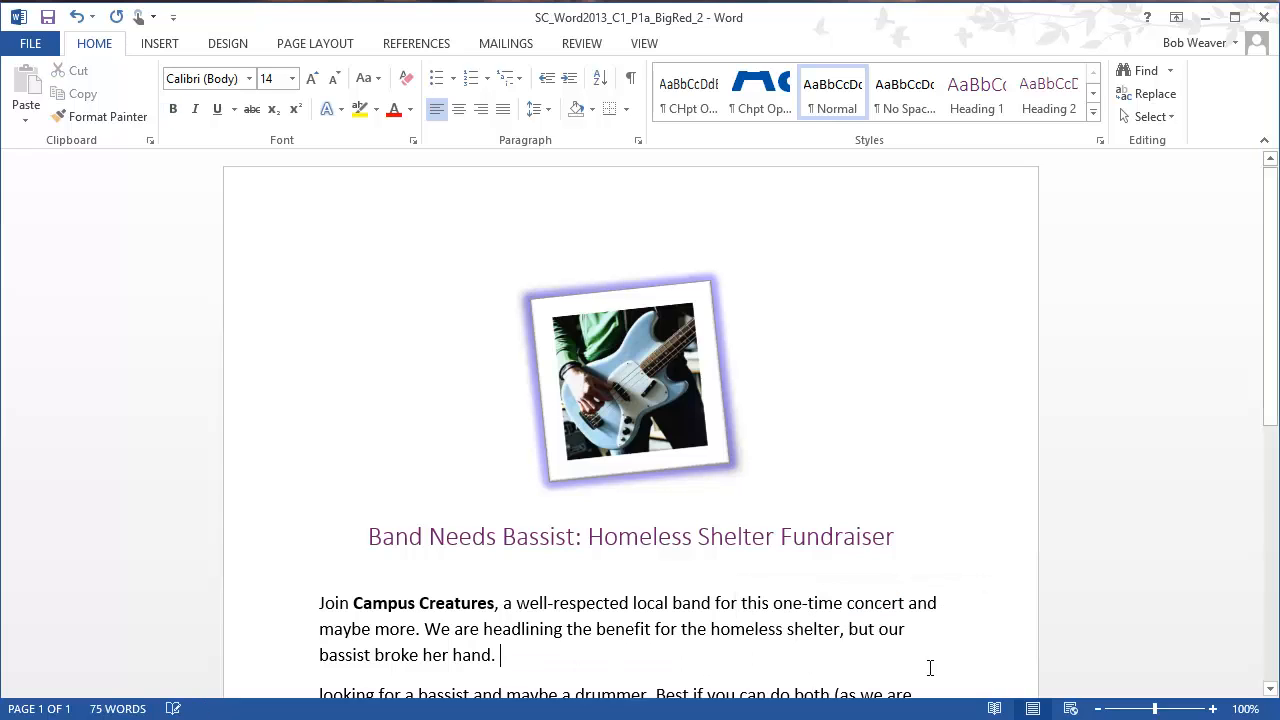
scroll(640, 606, "down", 2)
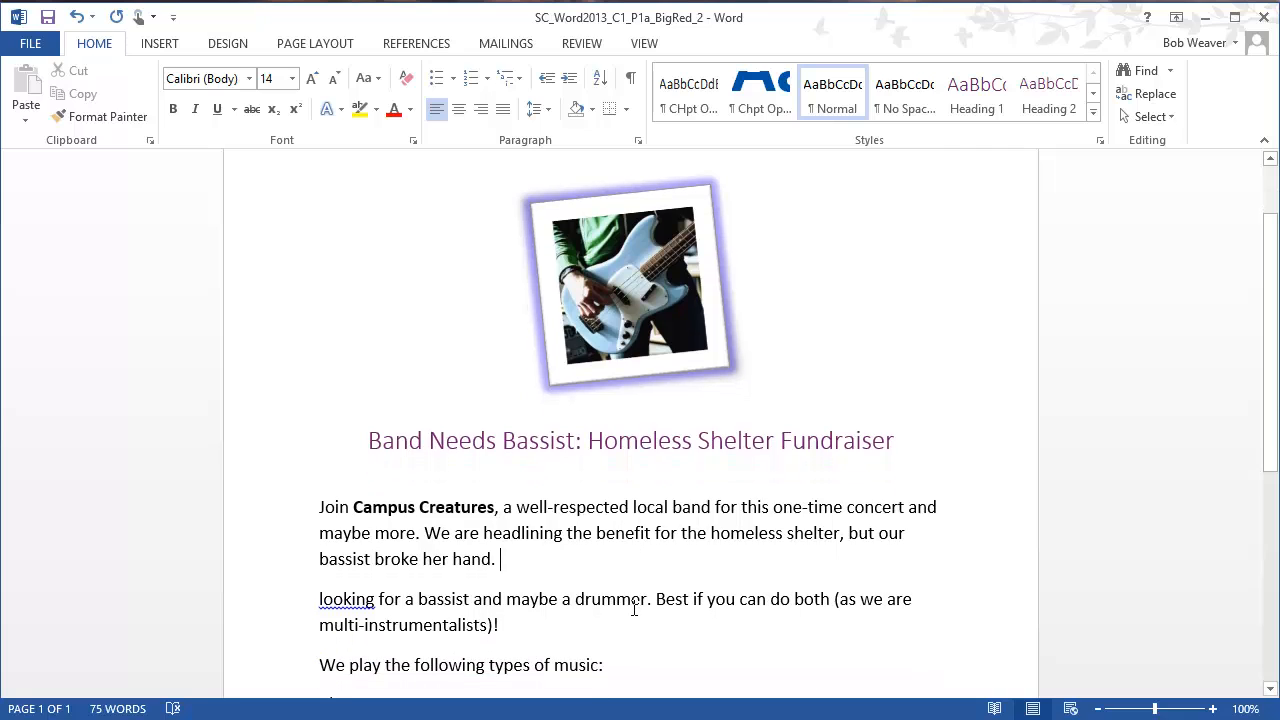
left_click_drag(510, 562, 535, 568)
left_click(503, 563)
Read project step 8 in the instructions and insert "We are" before "looking for a bassist and maybe a drummer" in the flyer.
key("alt+Tab")
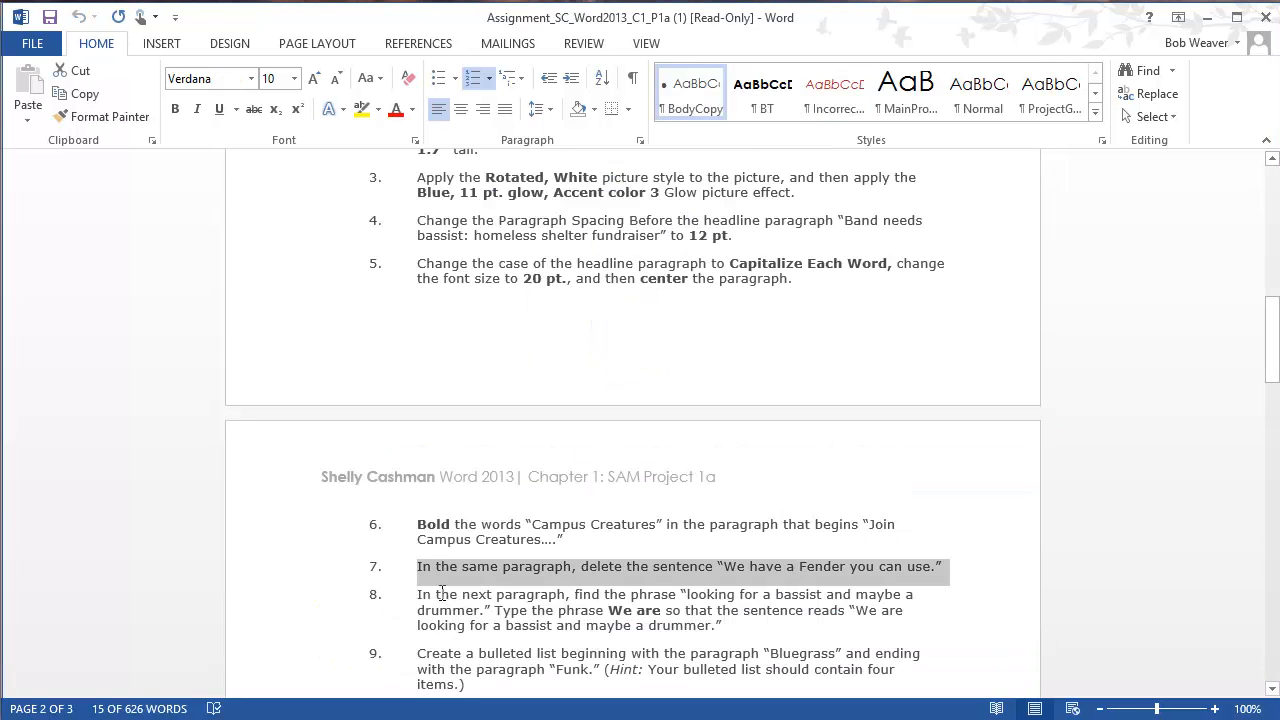
left_click_drag(438, 594, 648, 625)
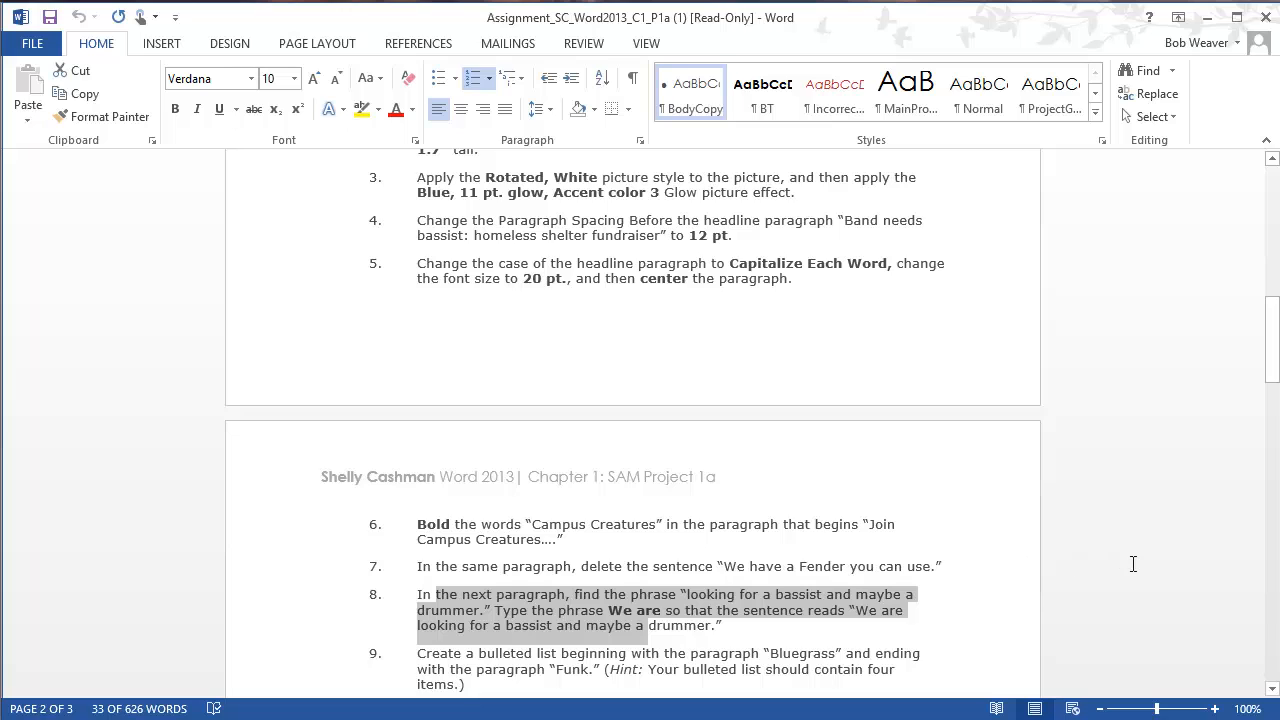
scroll(1131, 563, "down", 1)
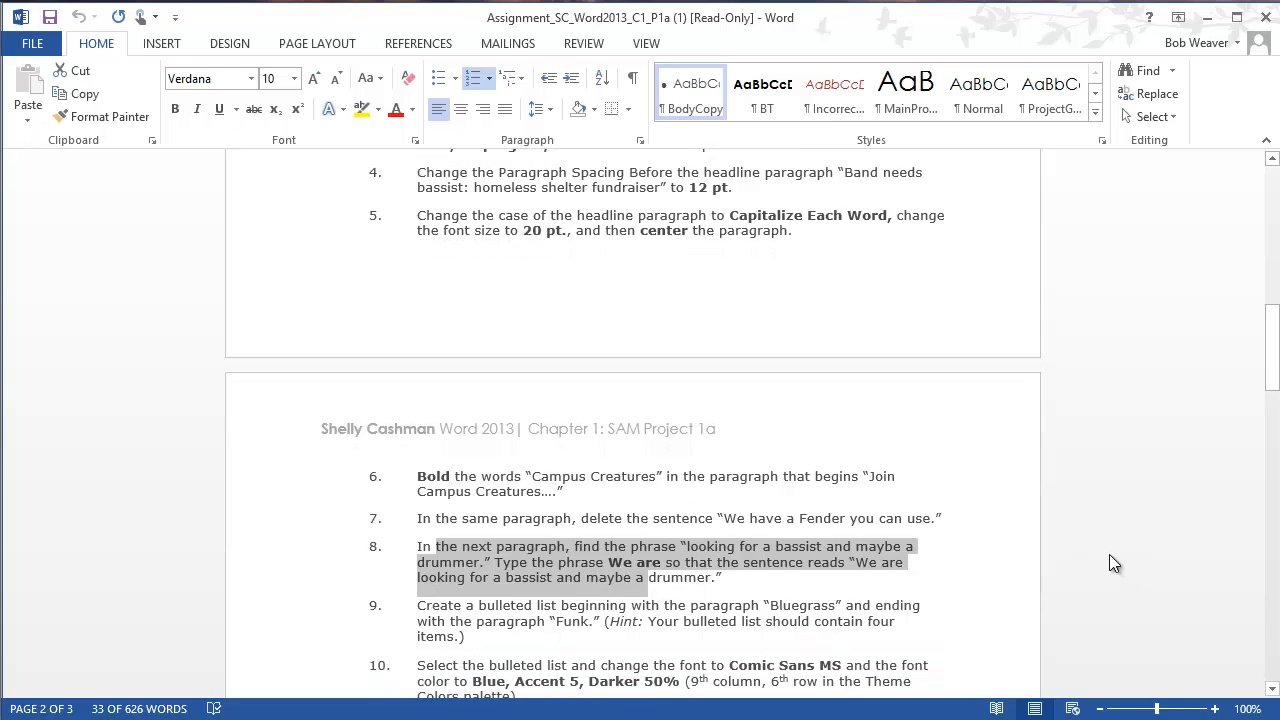
key("alt+Tab")
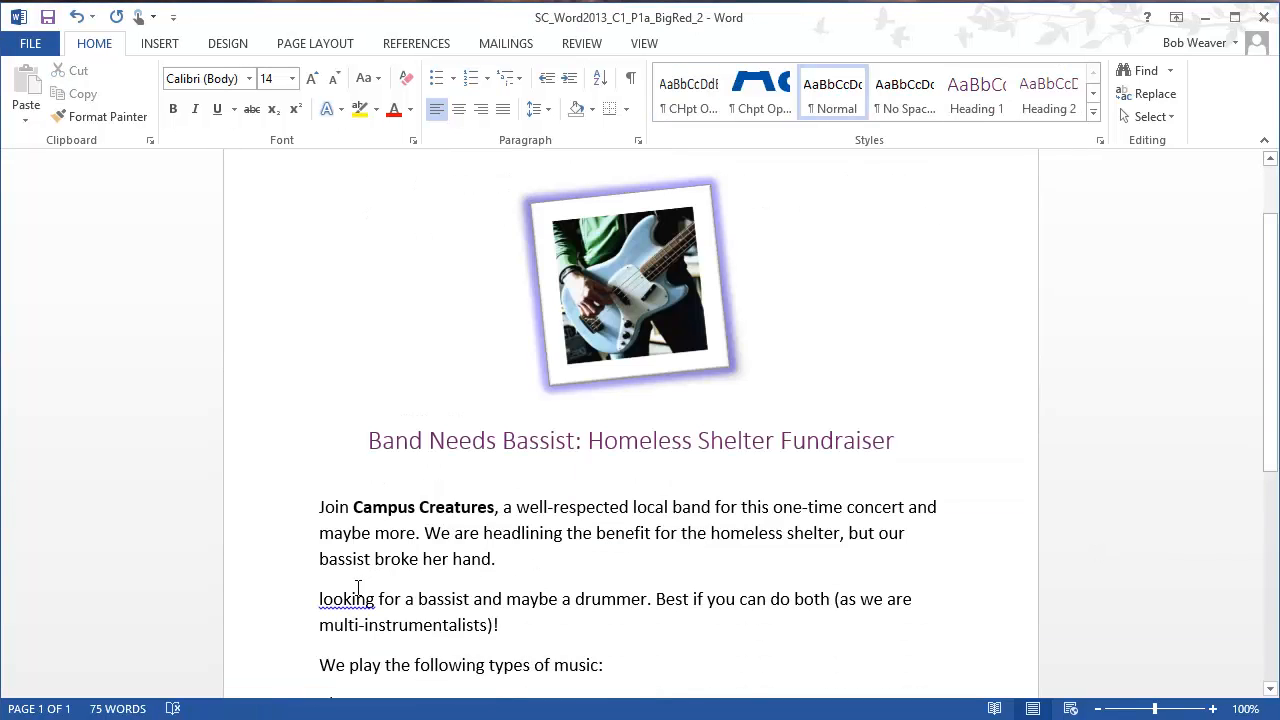
key("alt+Tab")
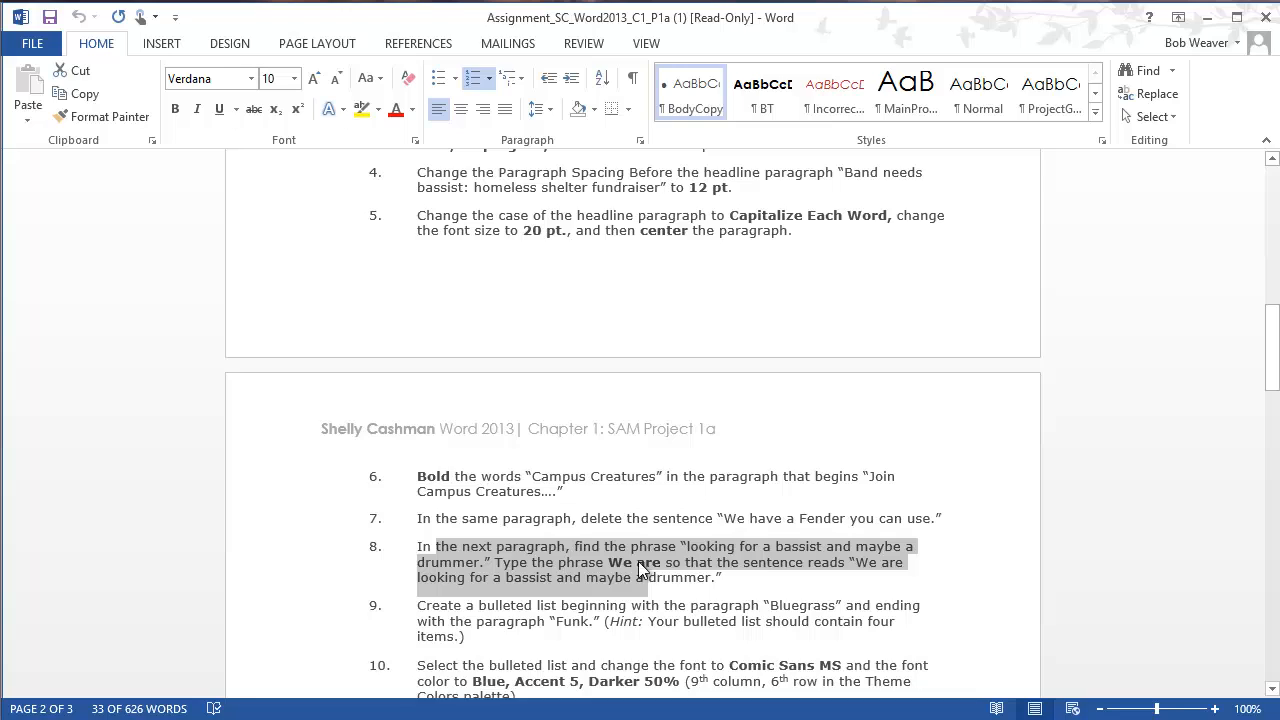
key("alt+Tab")
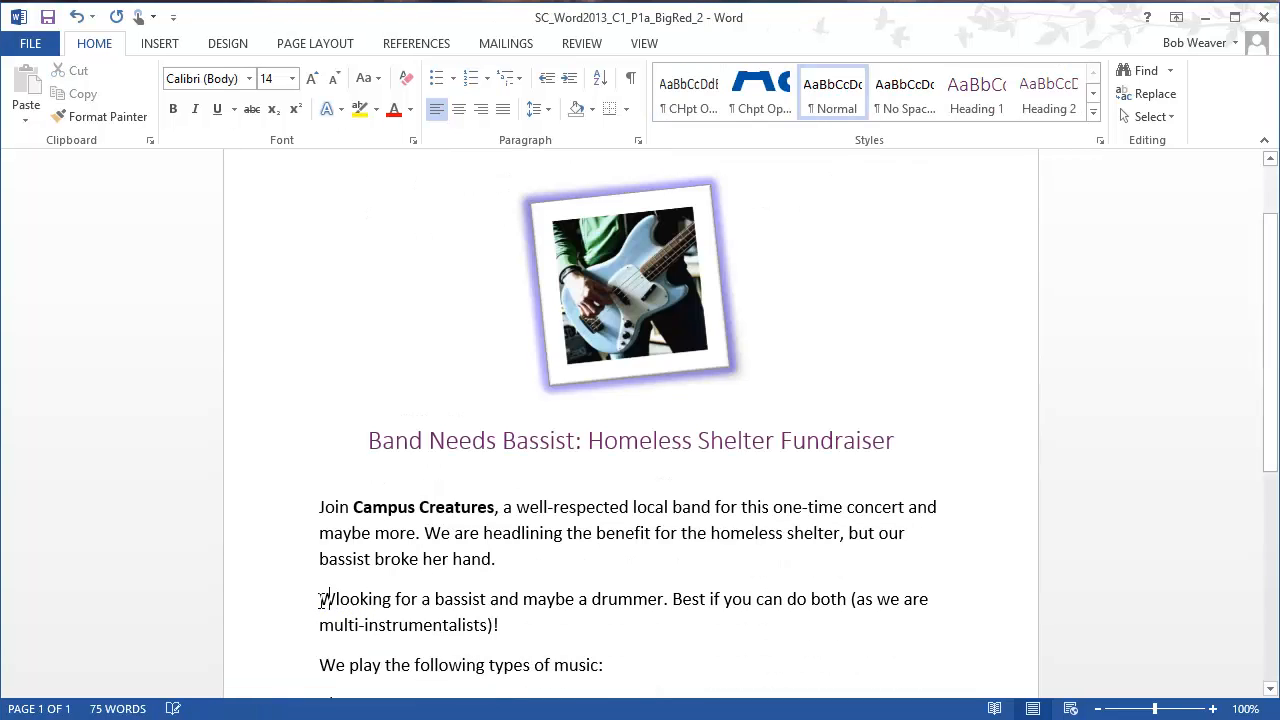
left_click(320, 599)
type("We are")
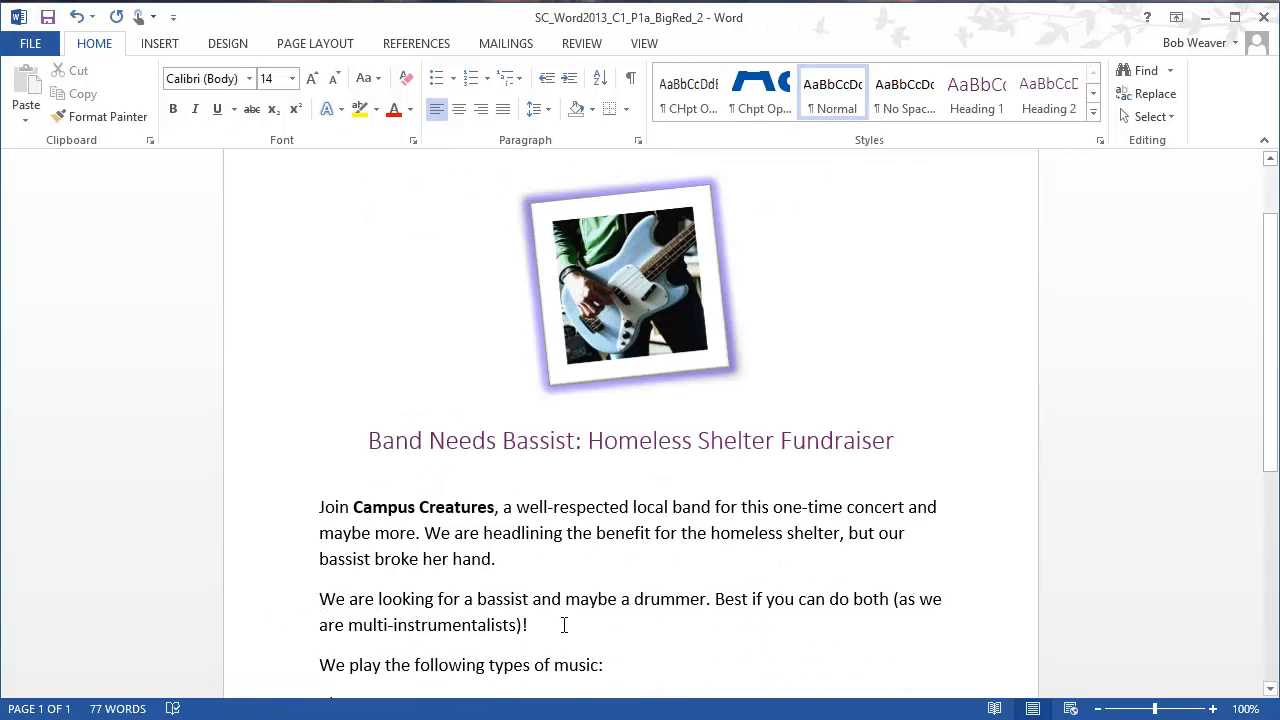
left_click(564, 625)
Read project step 9 in the instructions and turn the flyer's paragraphs from "Bluegrass" to "Funk" into a bulleted list.
key("alt+Tab")
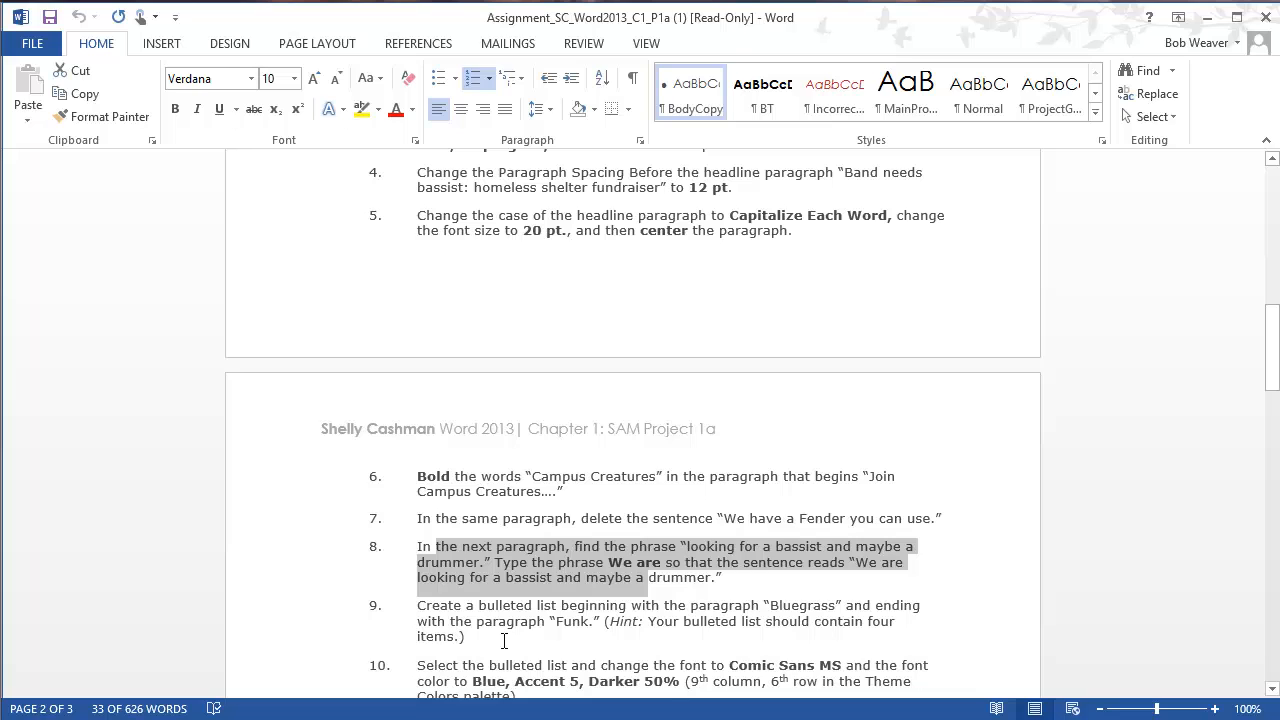
left_click_drag(504, 641, 417, 603)
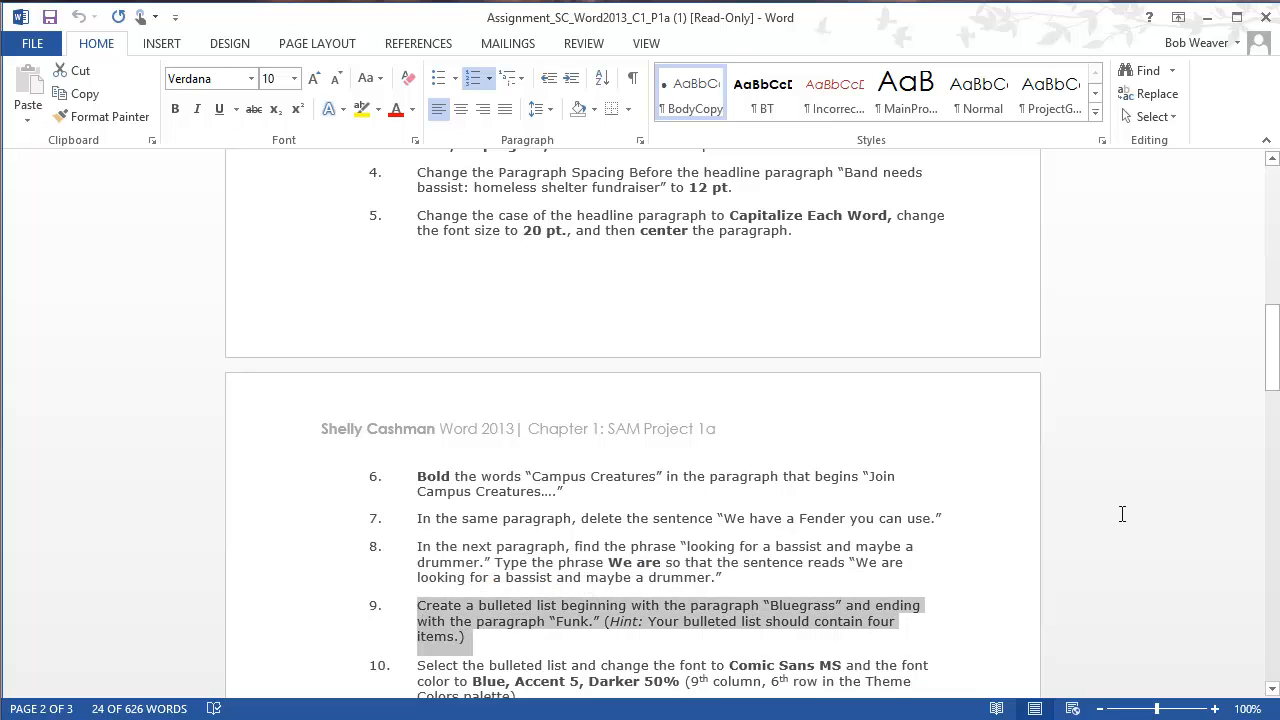
scroll(1122, 513, "down", 1)
scroll(1120, 513, "down", 1)
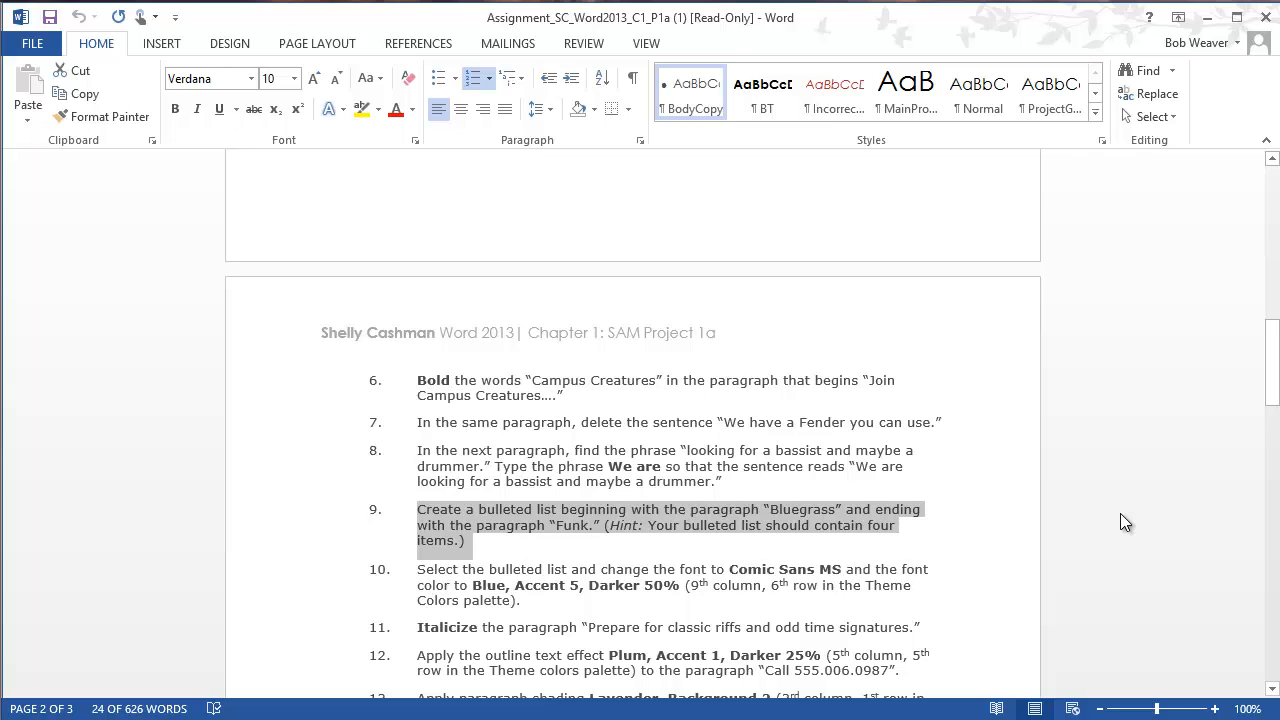
key("alt+Tab")
scroll(690, 534, "down", 3)
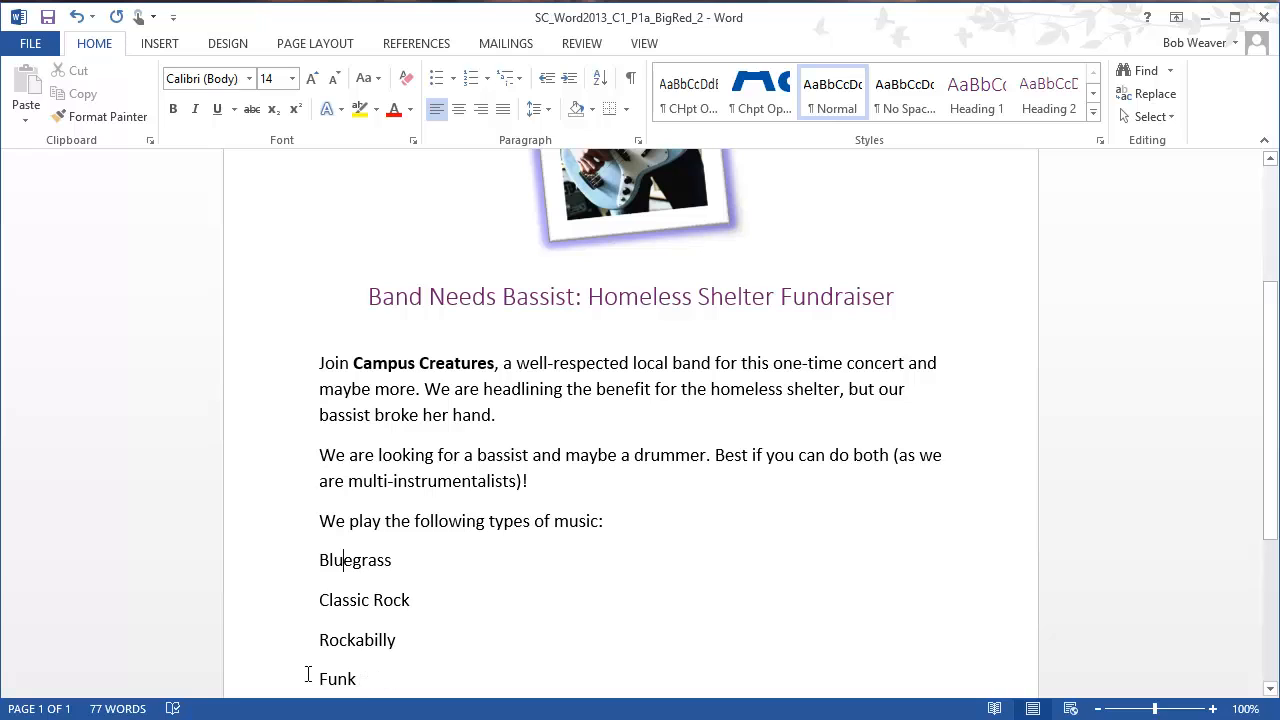
left_click(264, 676)
left_click_drag(264, 676, 260, 560)
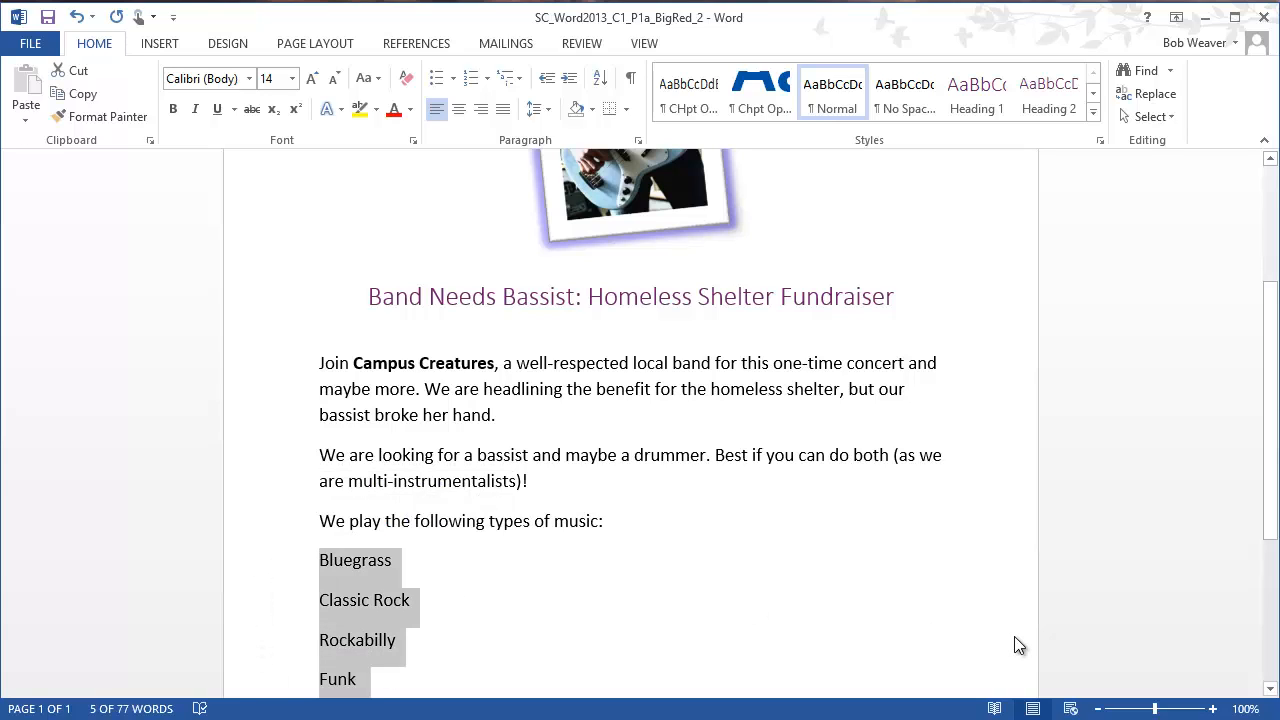
scroll(860, 607, "down", 2)
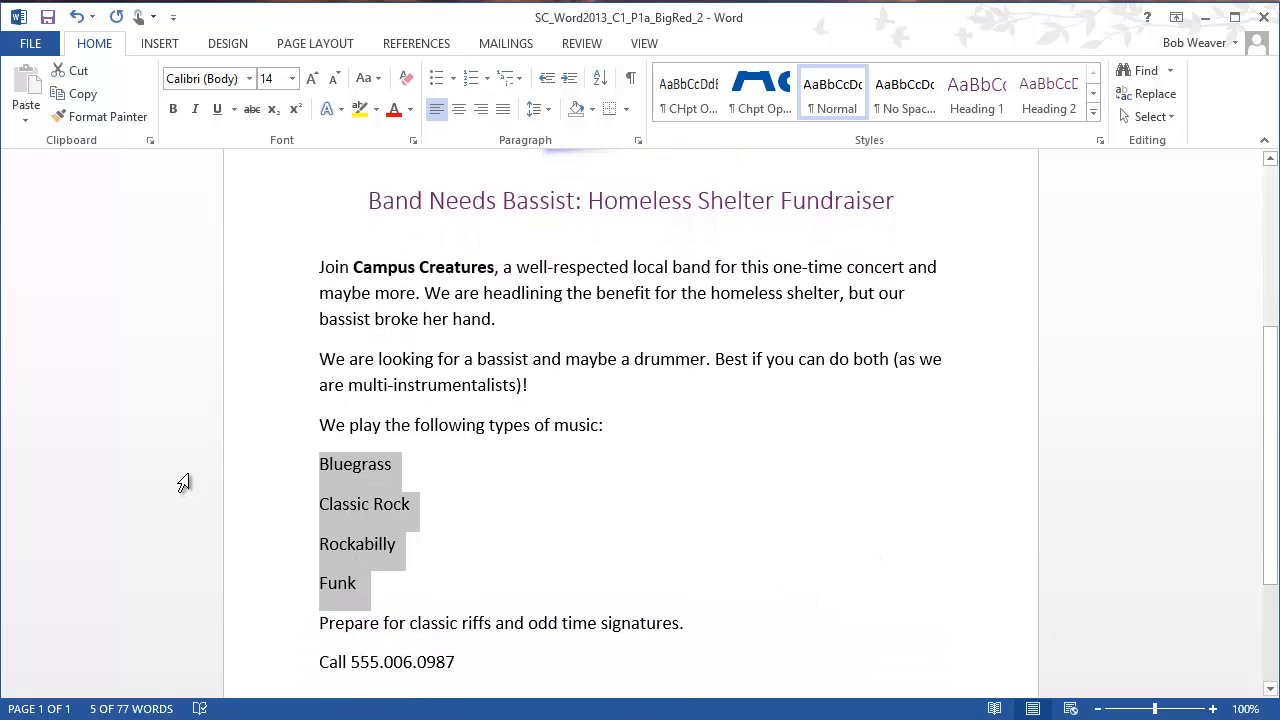
left_click(437, 82)
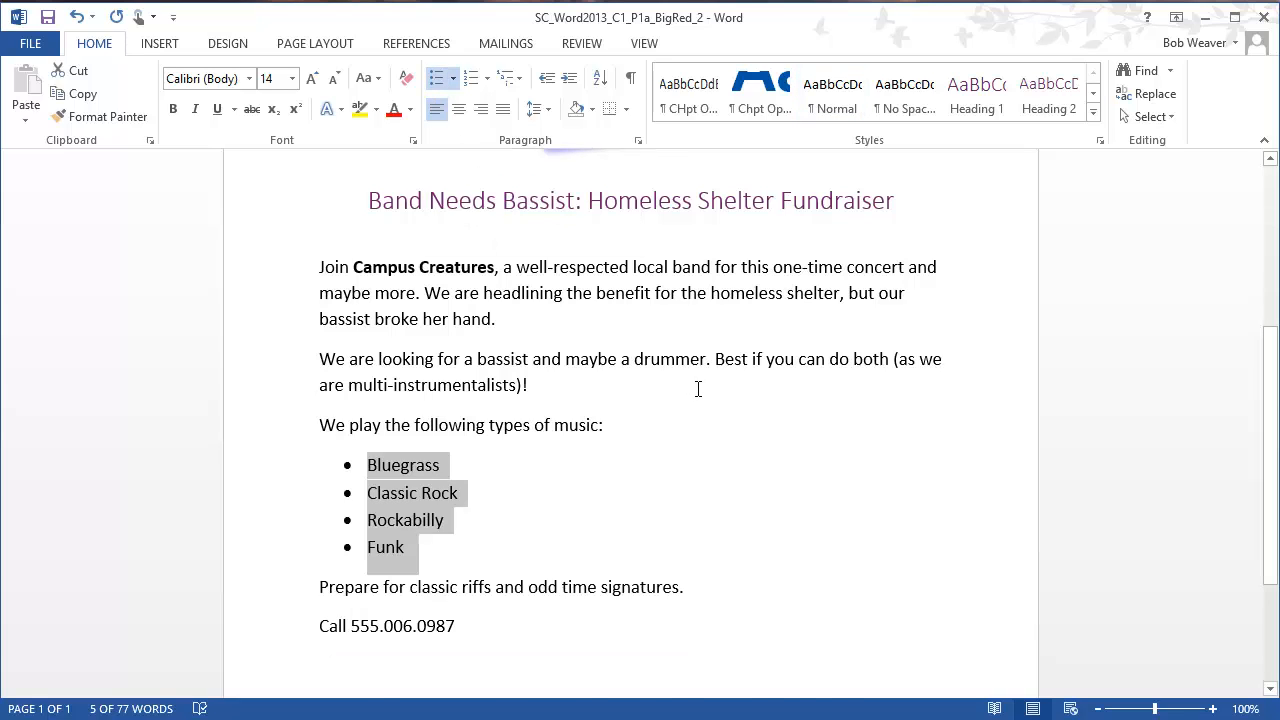
Read project step 10 in the instructions, change the bulleted list's font to Comic Sans MS, and return to the instructions.
key("alt+Tab")
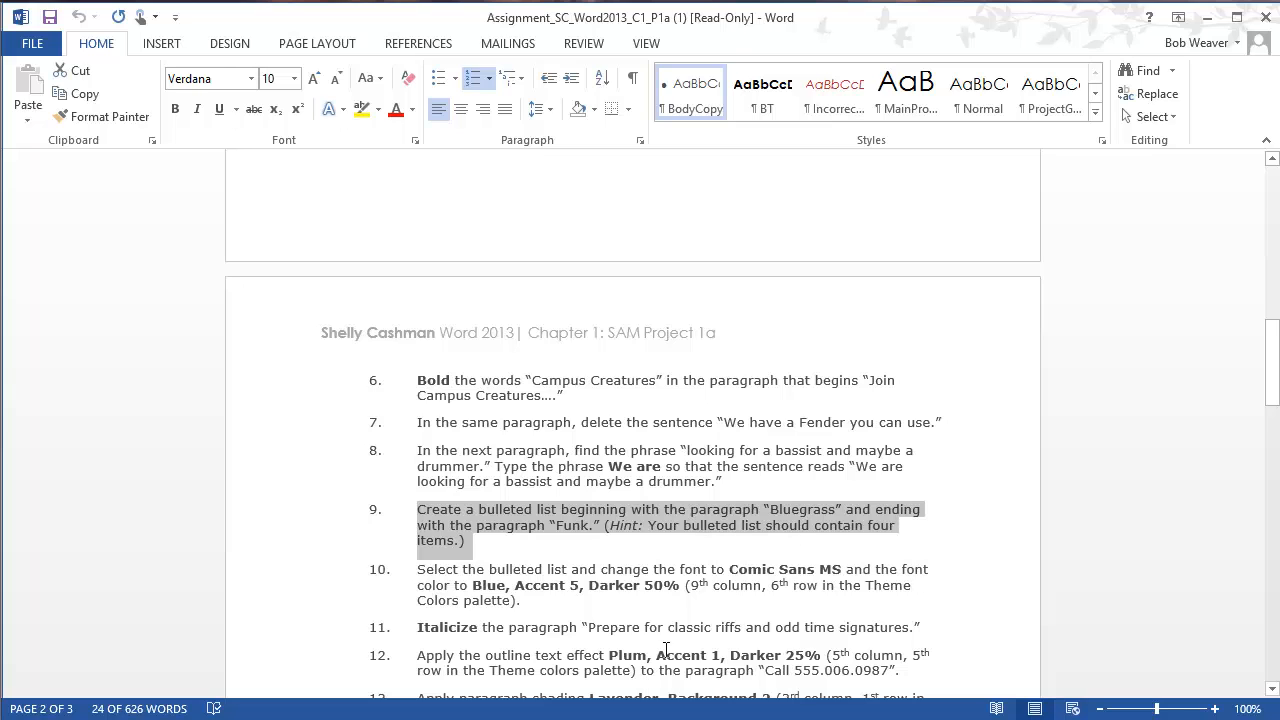
scroll(672, 640, "down", 2)
left_click_drag(530, 506, 396, 472)
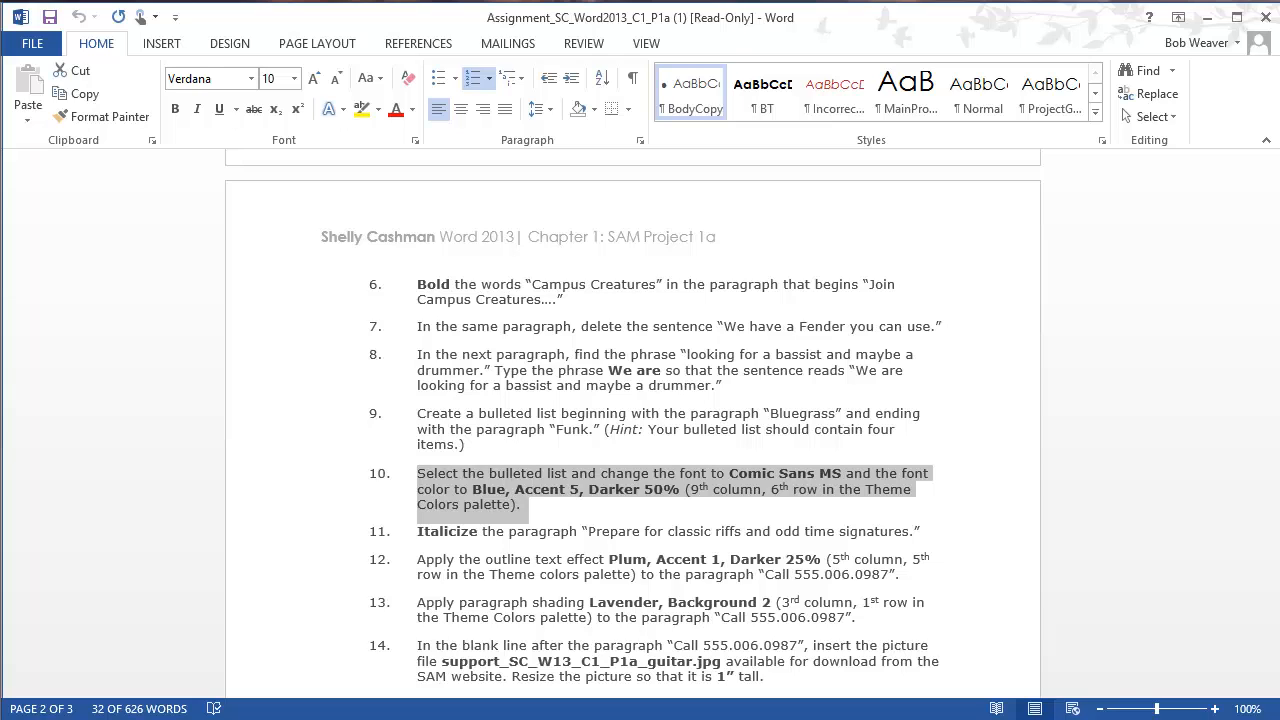
key("alt+Tab")
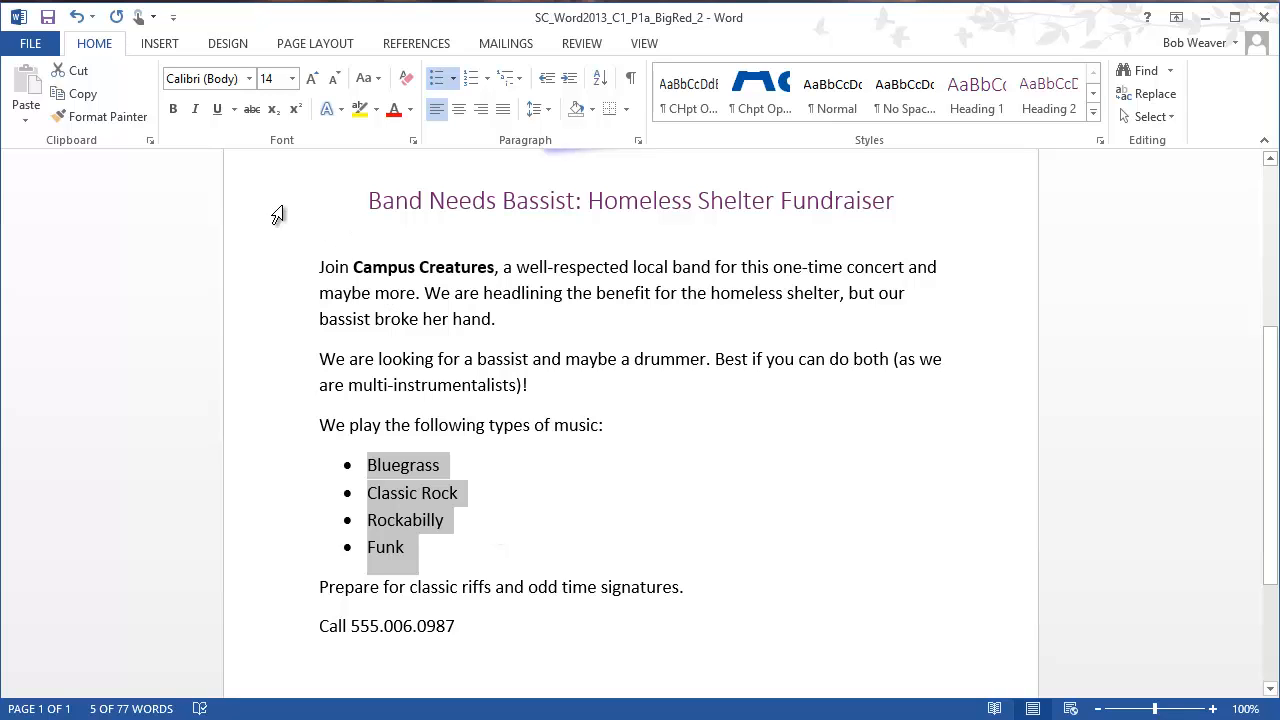
left_click(249, 78)
scroll(237, 318, "down", 11)
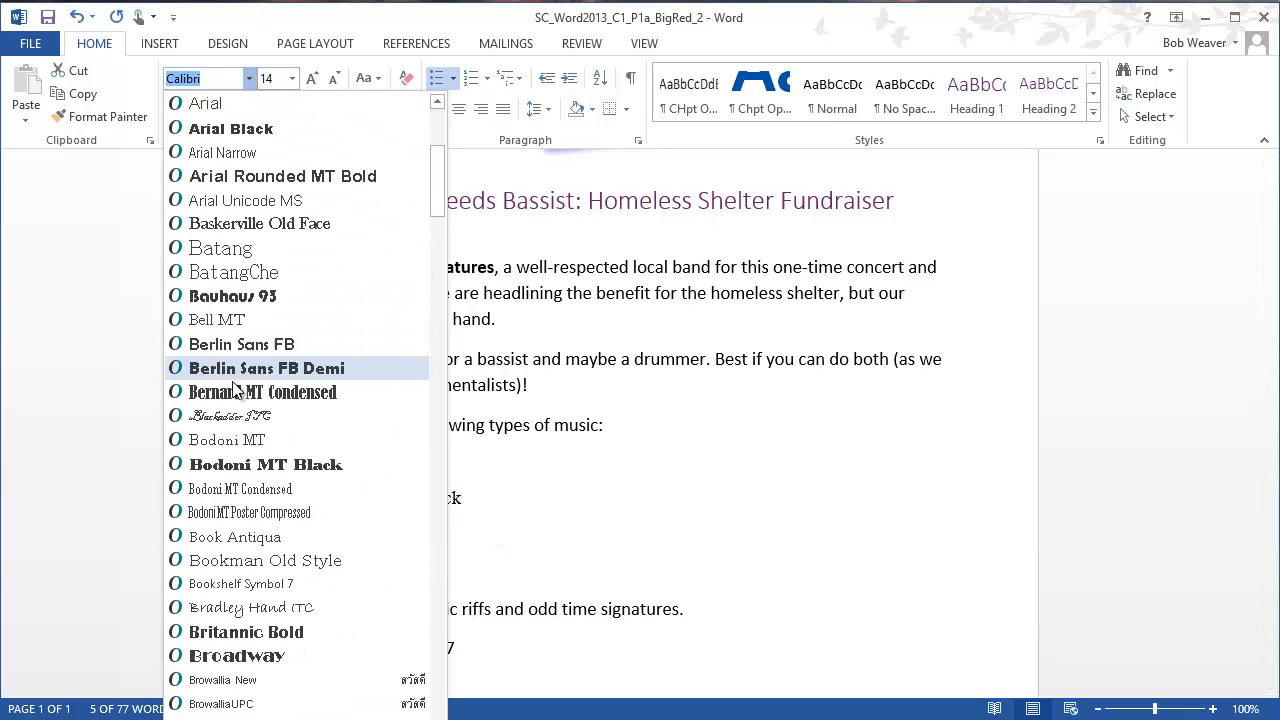
scroll(231, 430, "down", 3)
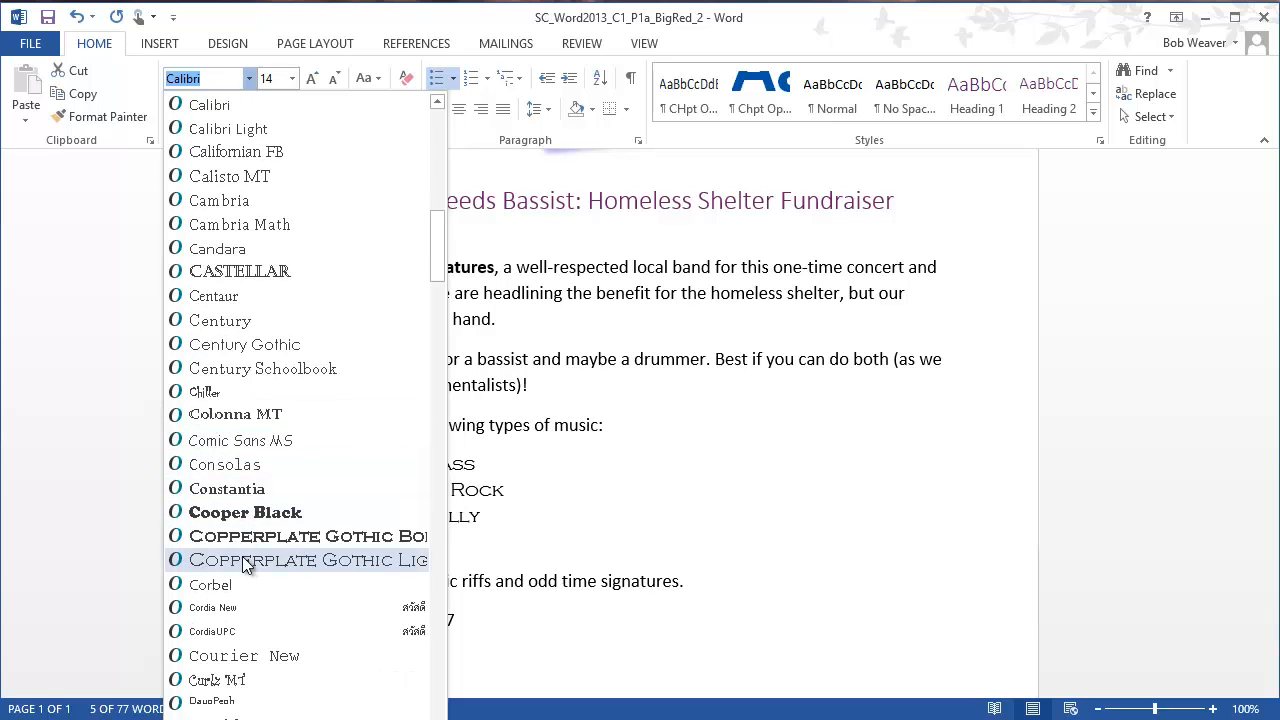
left_click(255, 442)
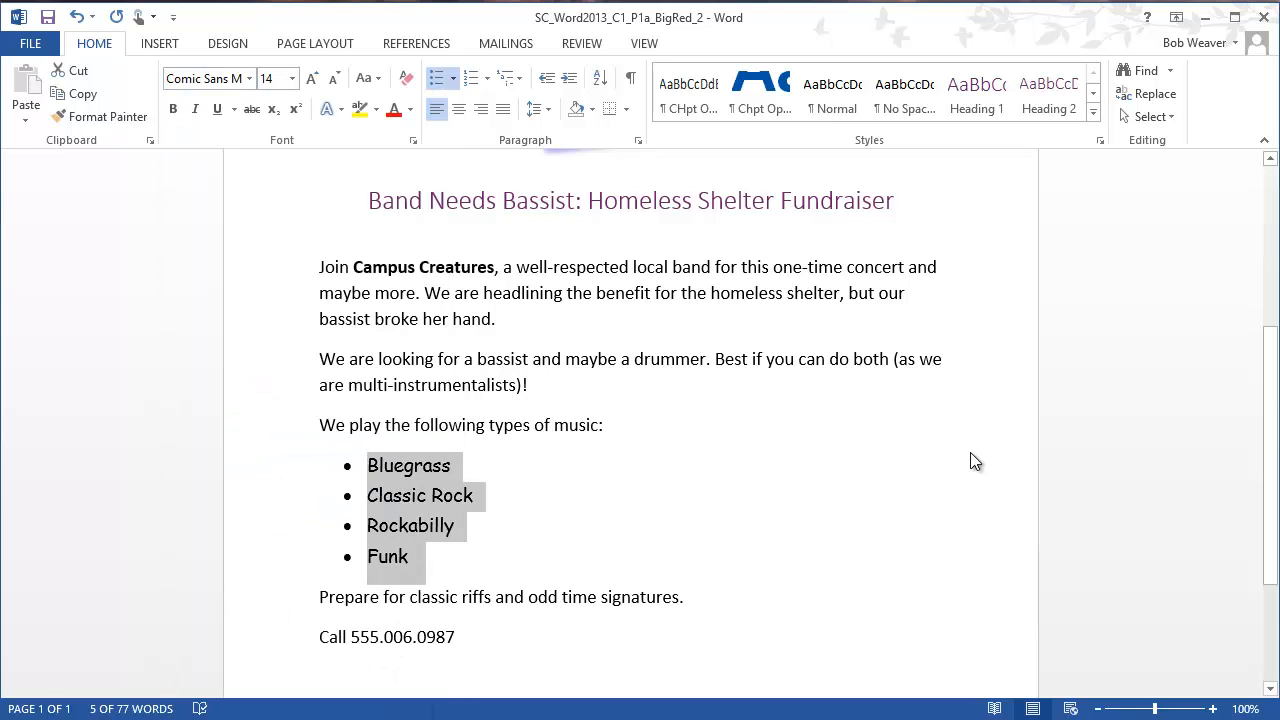
key("alt+Tab")
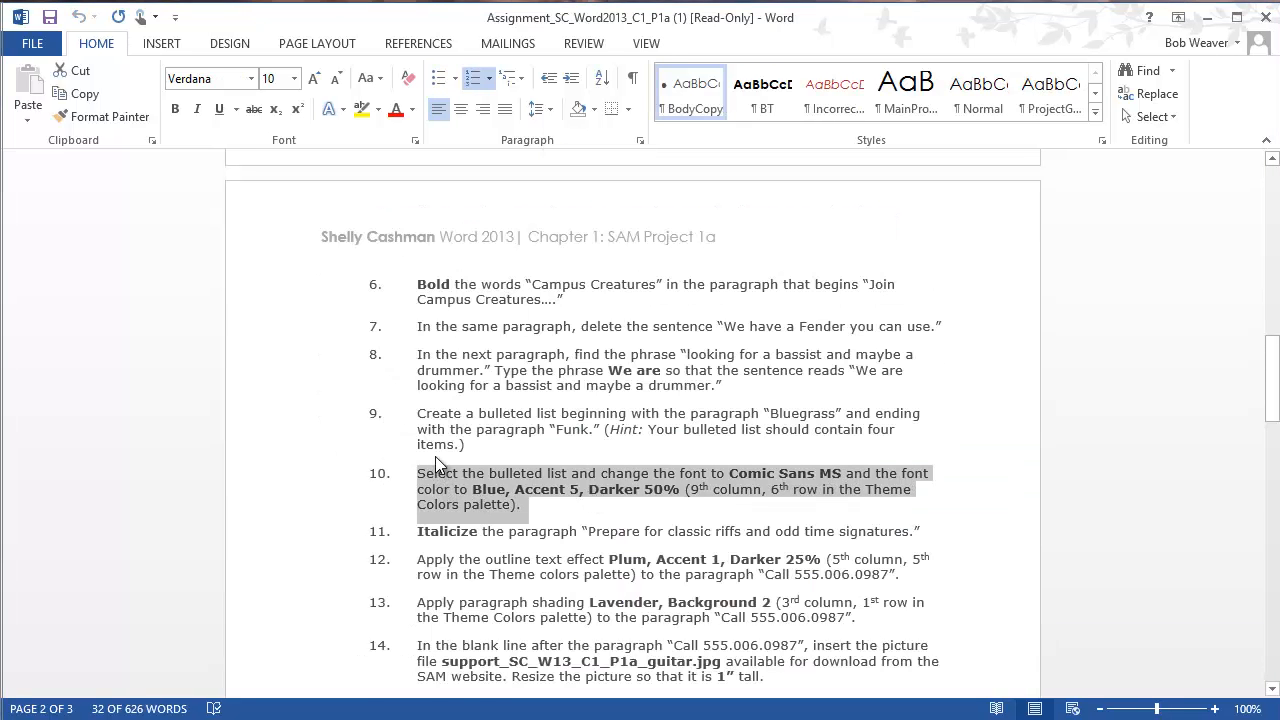
Change the font color of the flyer's bulleted list to Blue, Accent 5, Darker 50%.
key("alt+Tab")
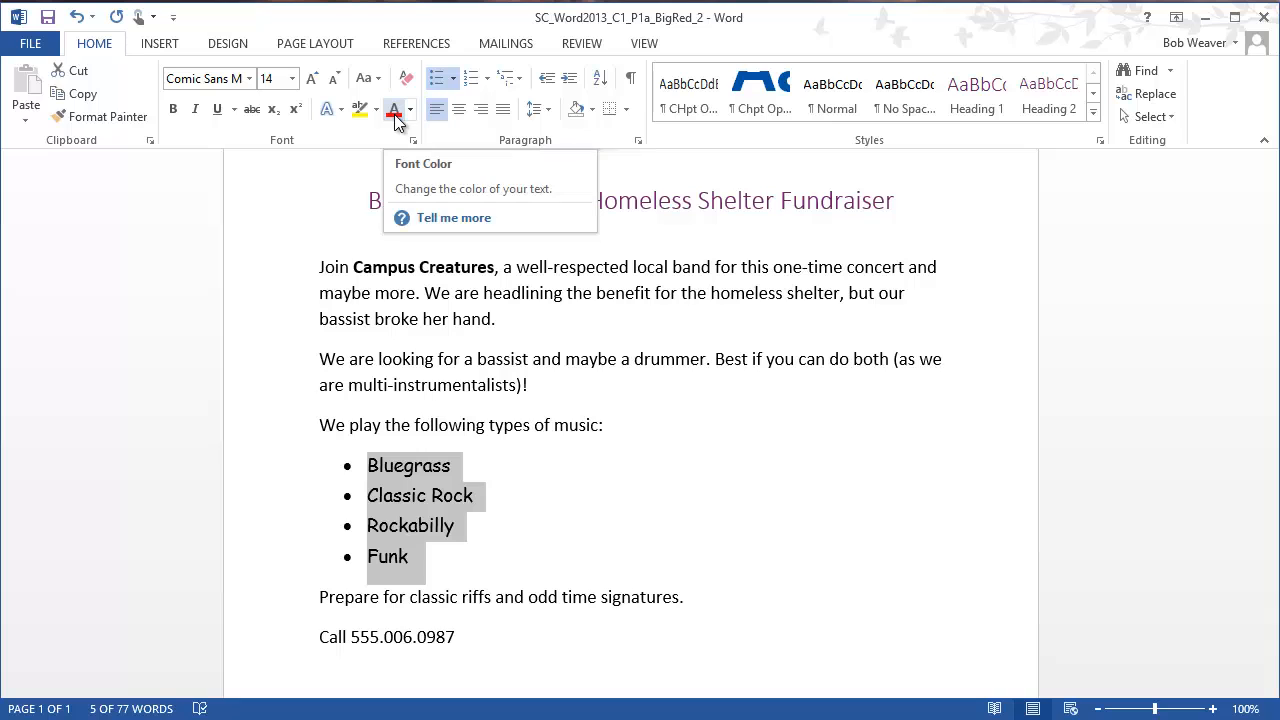
left_click(410, 112)
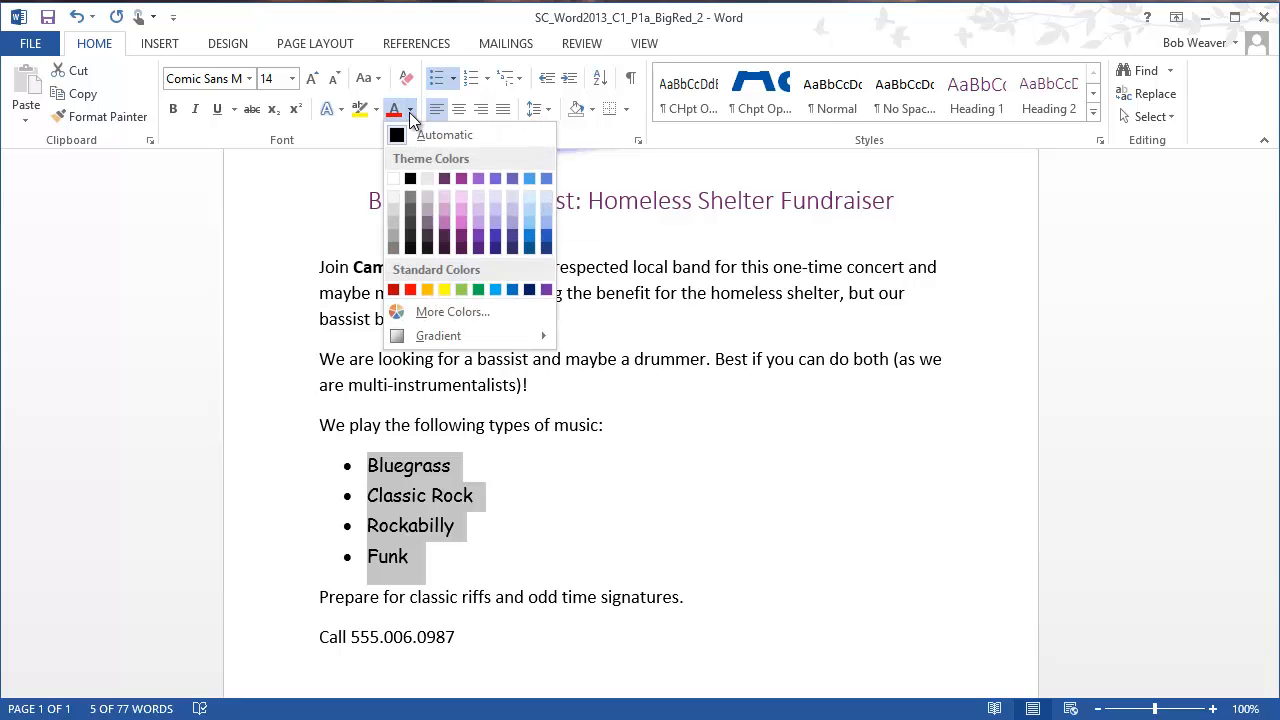
key("alt+Tab")
key("alt+Tab")
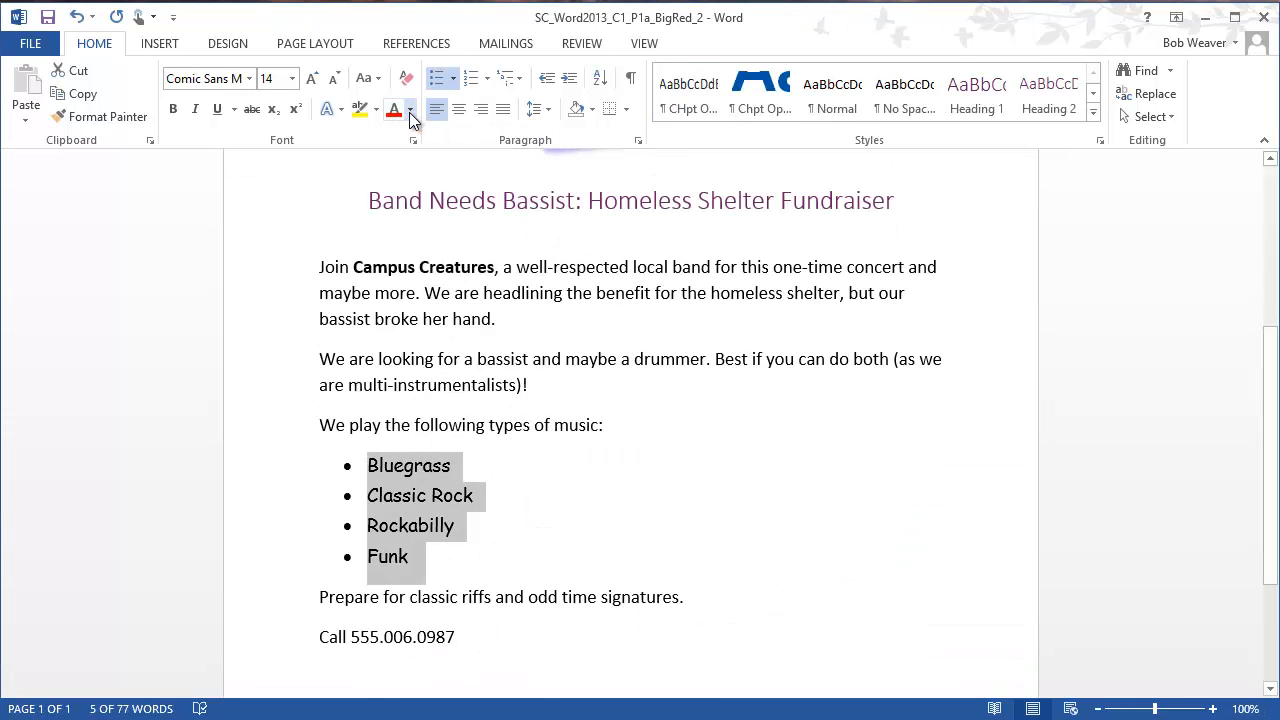
left_click(411, 113)
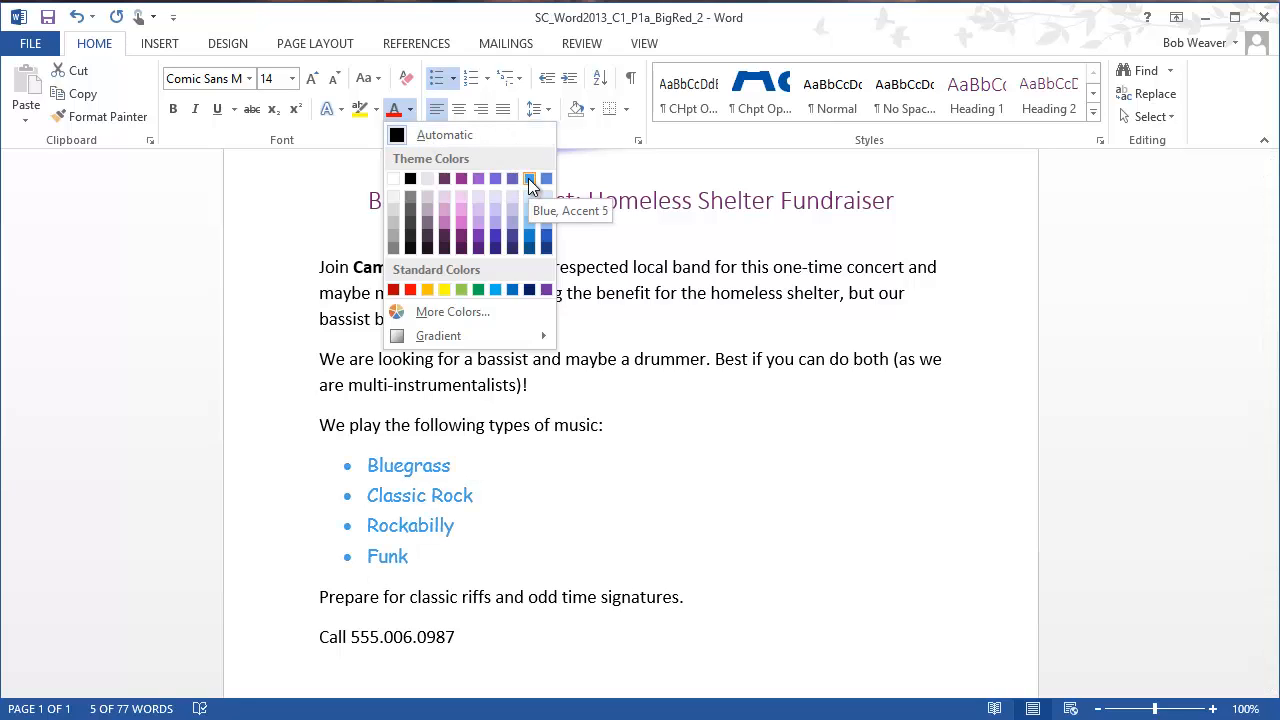
left_click(530, 249)
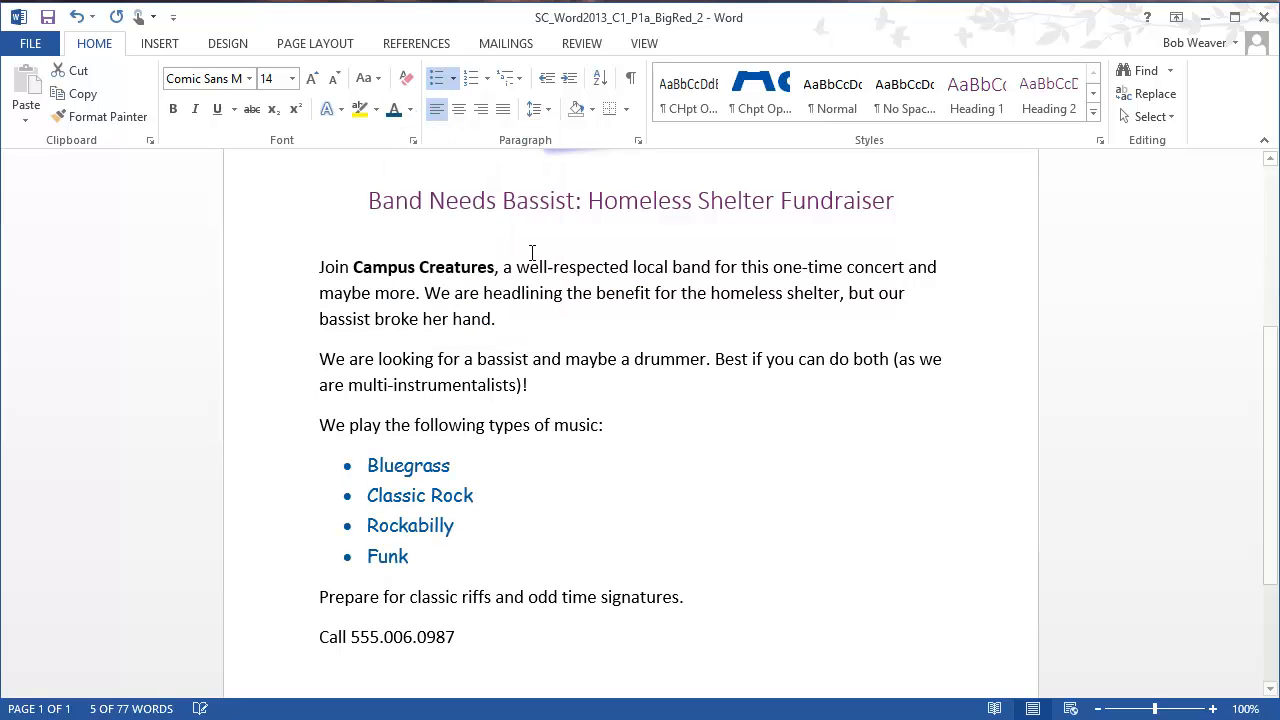
Read project step 11 in the instructions and italicize the flyer's paragraph "Prepare for classic riffs and odd time signatures.".
key("alt+Tab")
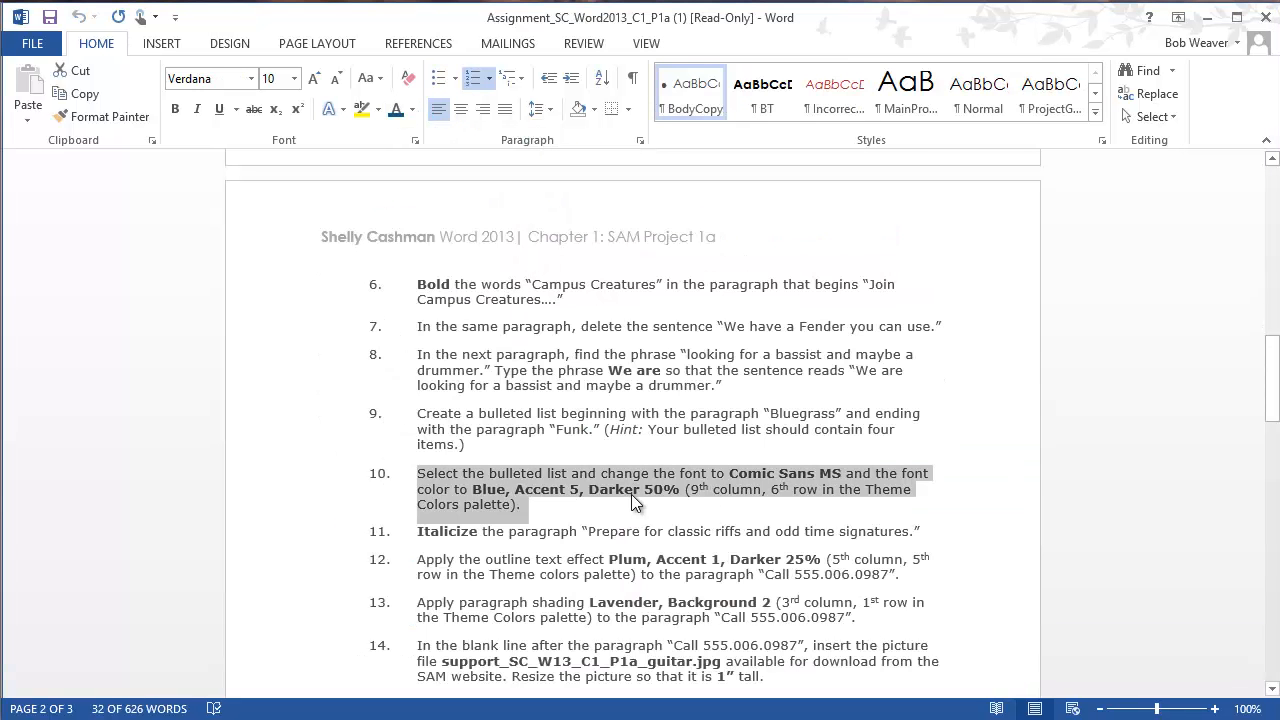
left_click(690, 524)
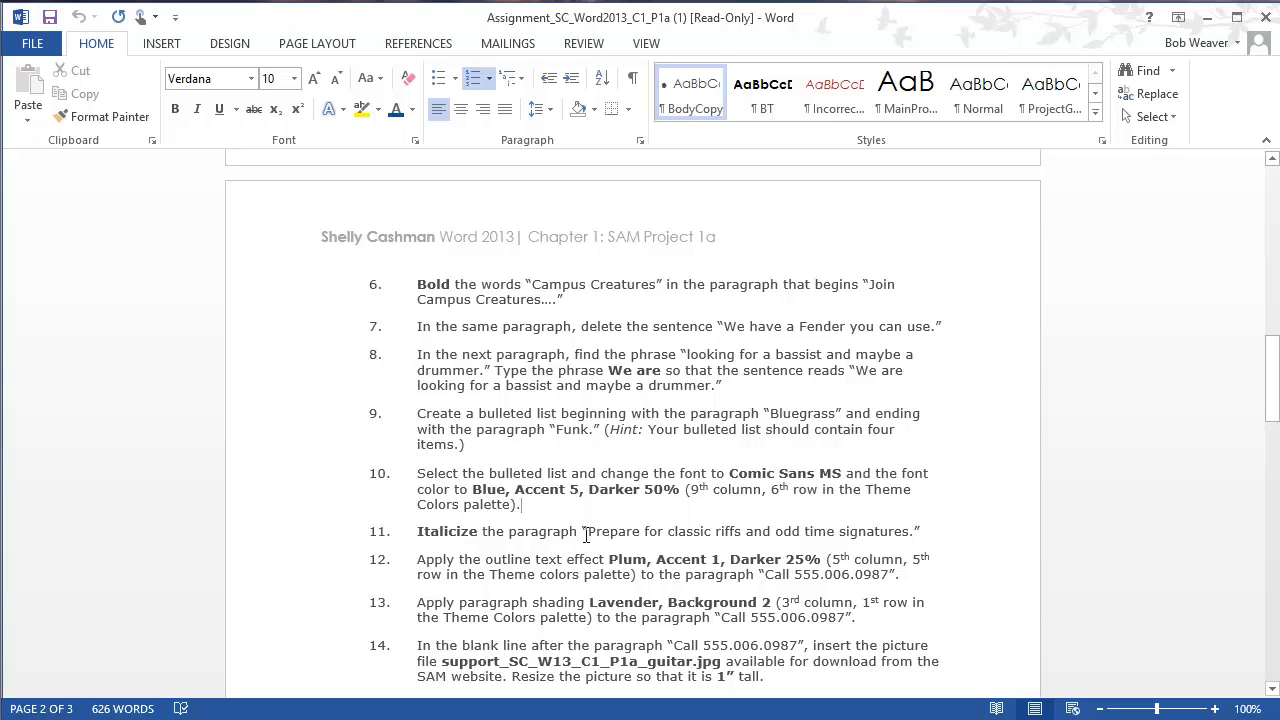
key("alt+Tab")
scroll(594, 536, "down", 1)
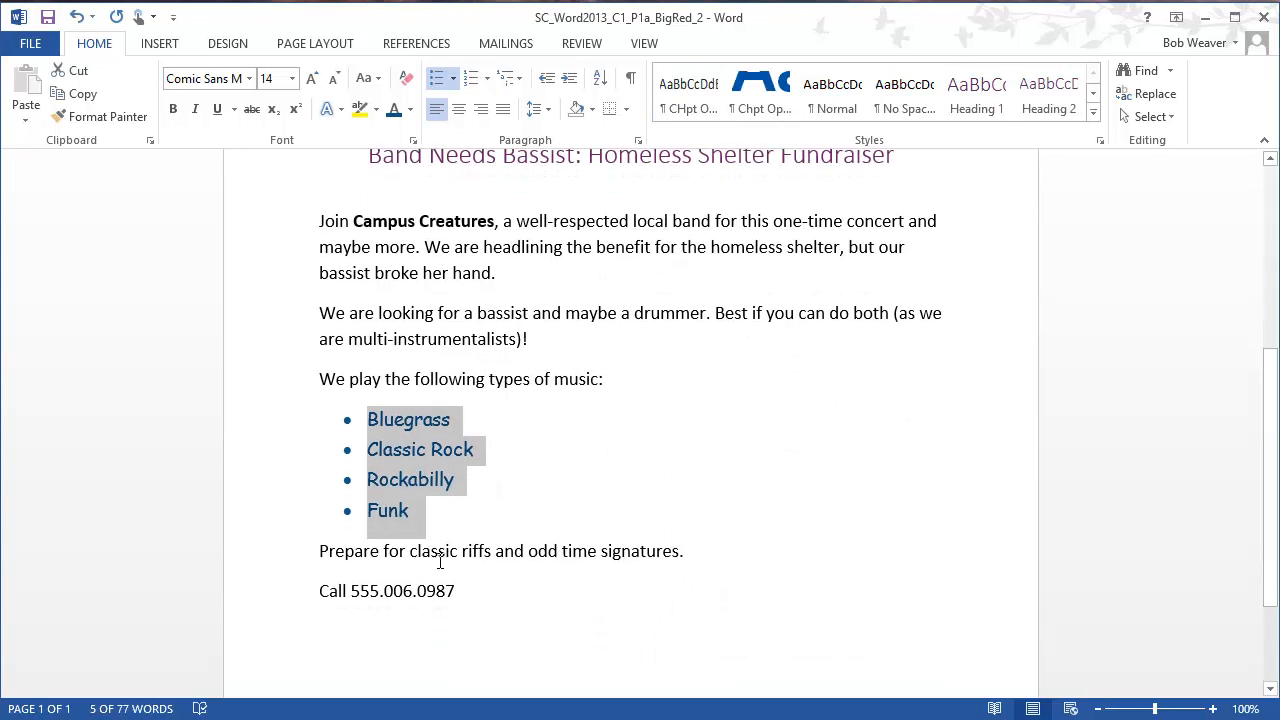
left_click(257, 561)
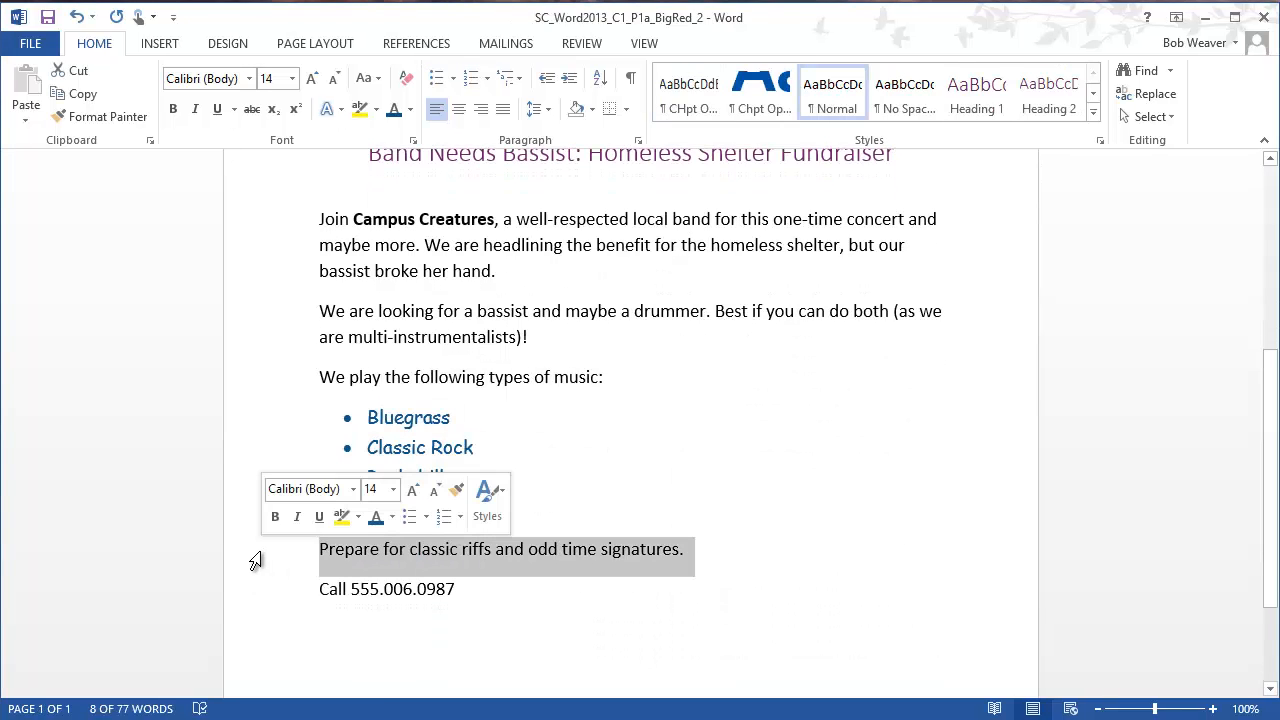
left_click(321, 549)
left_click_drag(370, 549, 909, 549)
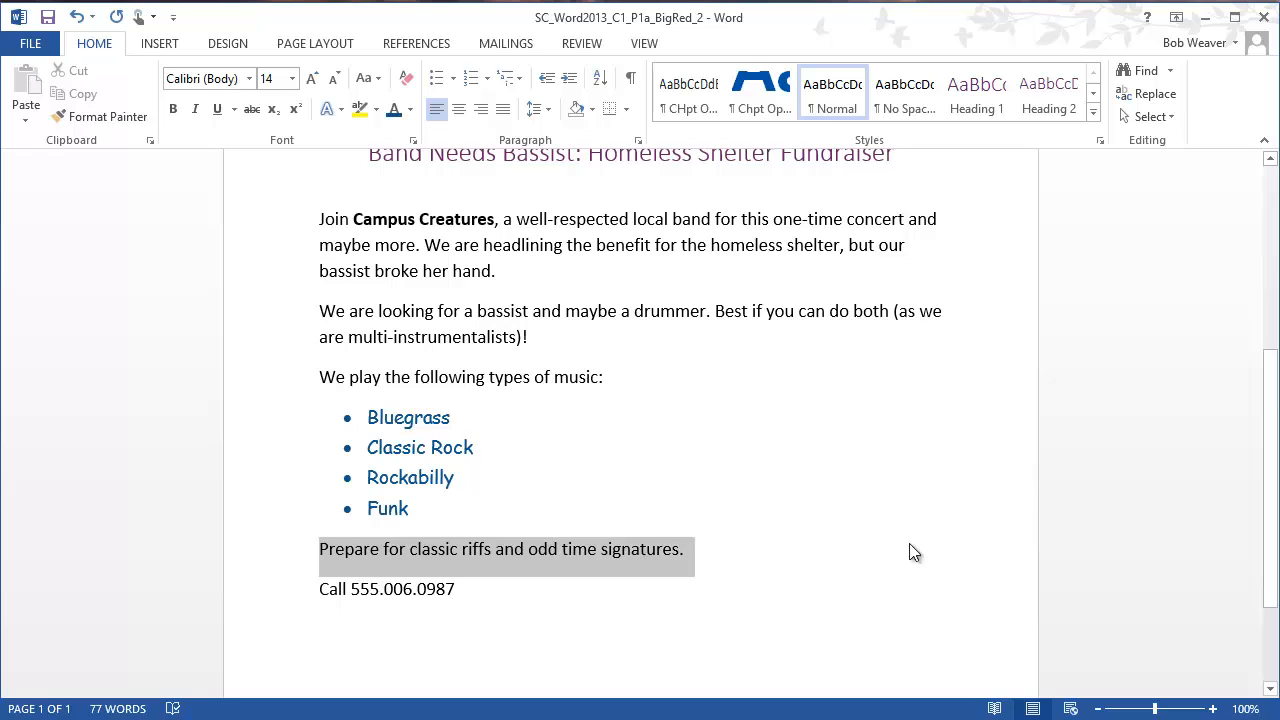
left_click(786, 589)
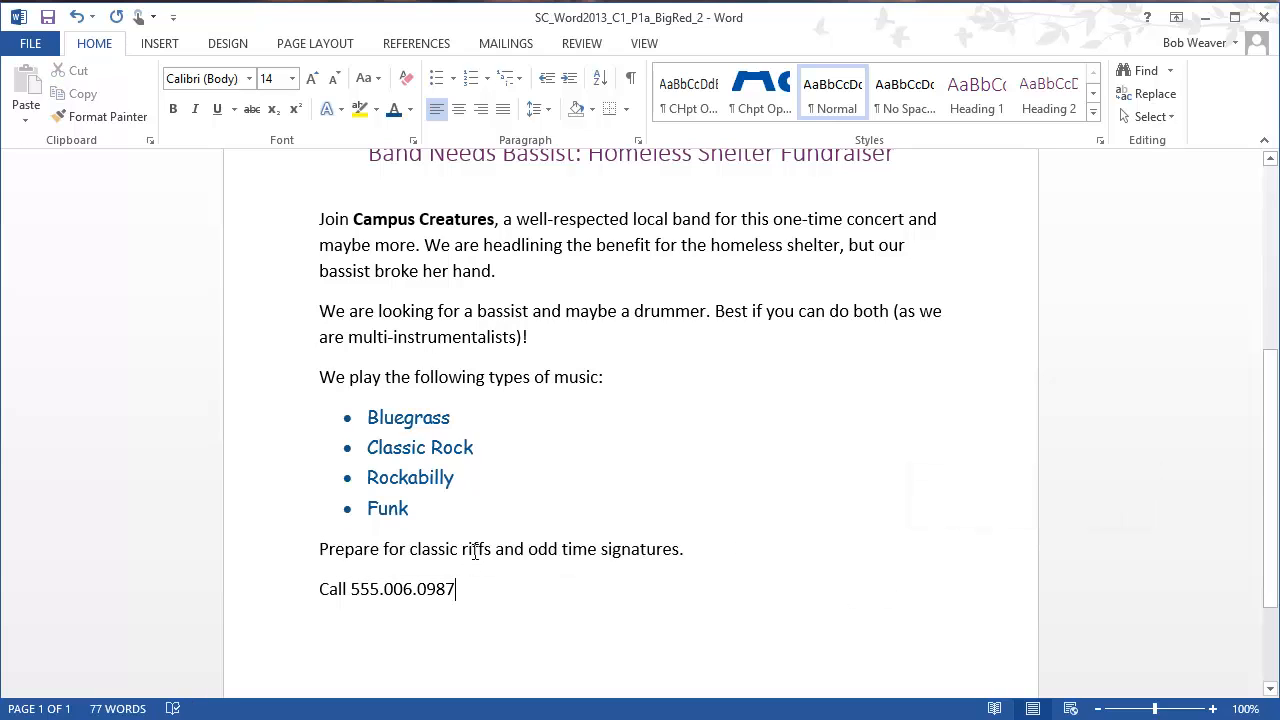
left_click(473, 550)
double_click(511, 550)
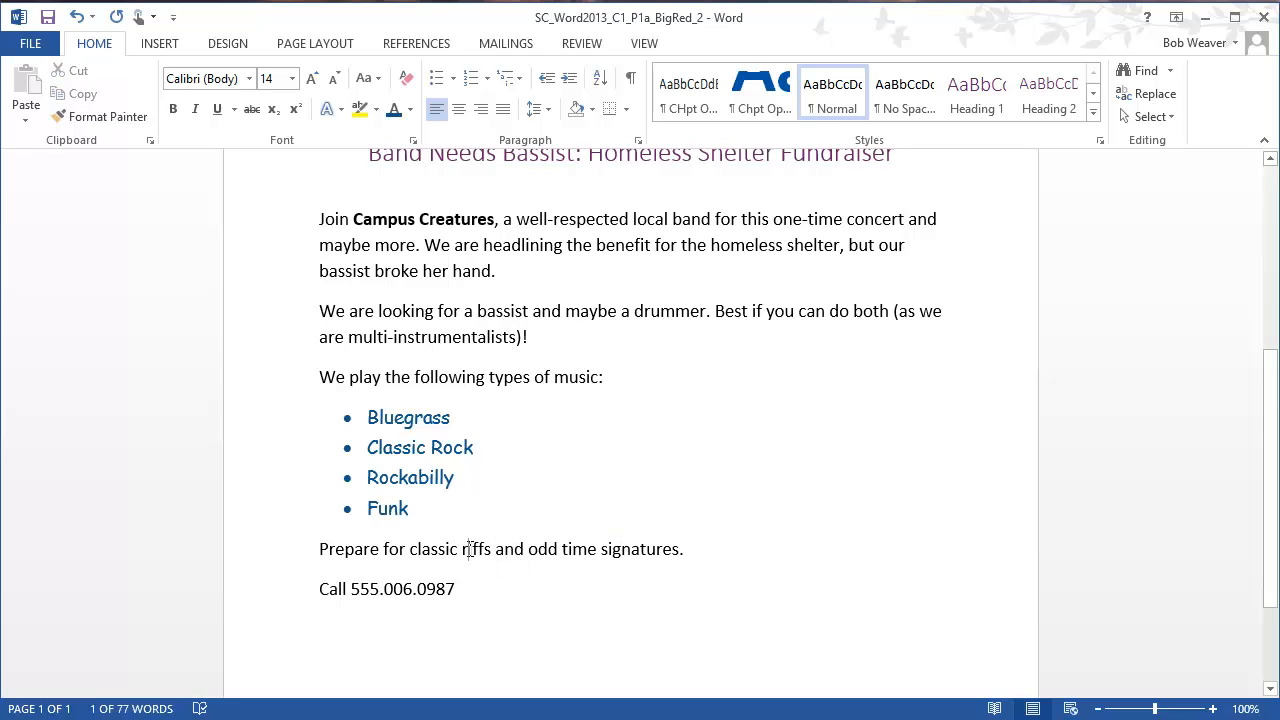
triple_click(468, 549)
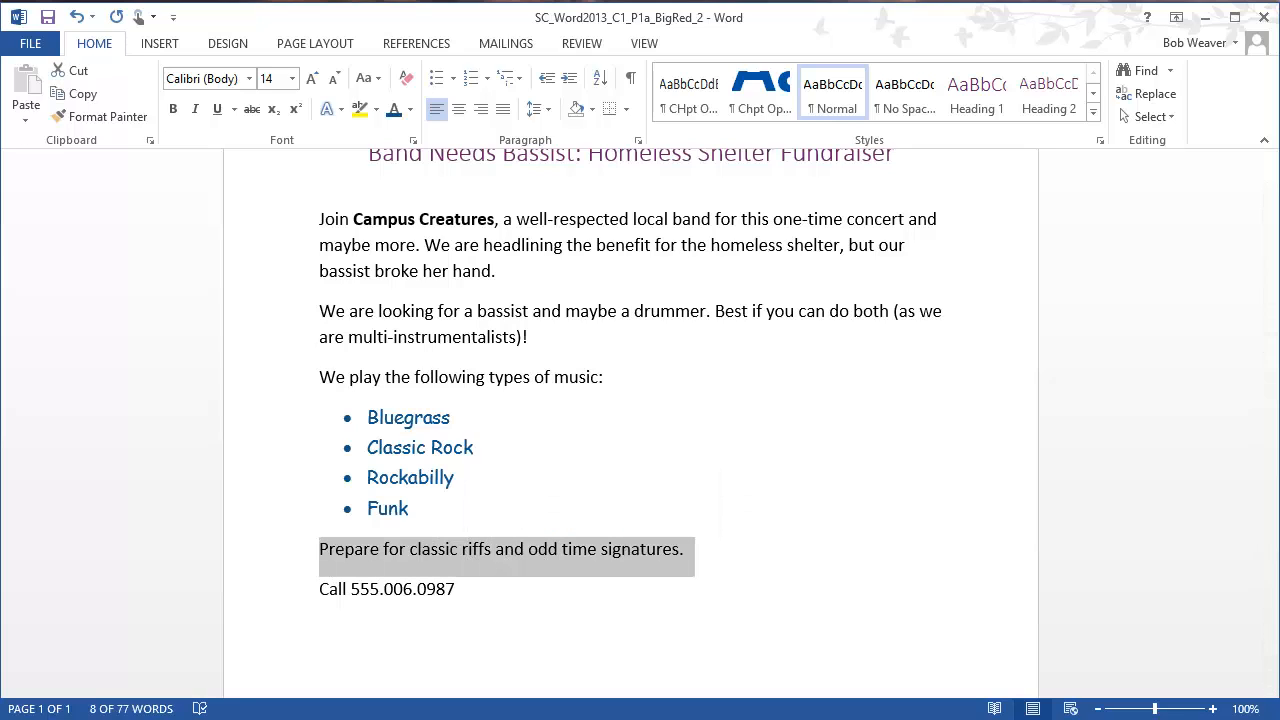
left_click(195, 110)
Read project step 12 in the instructions and apply the outline text effect Plum, Accent 1, Darker 25% to the flyer's "Call" phone number paragraph.
key("alt+Tab")
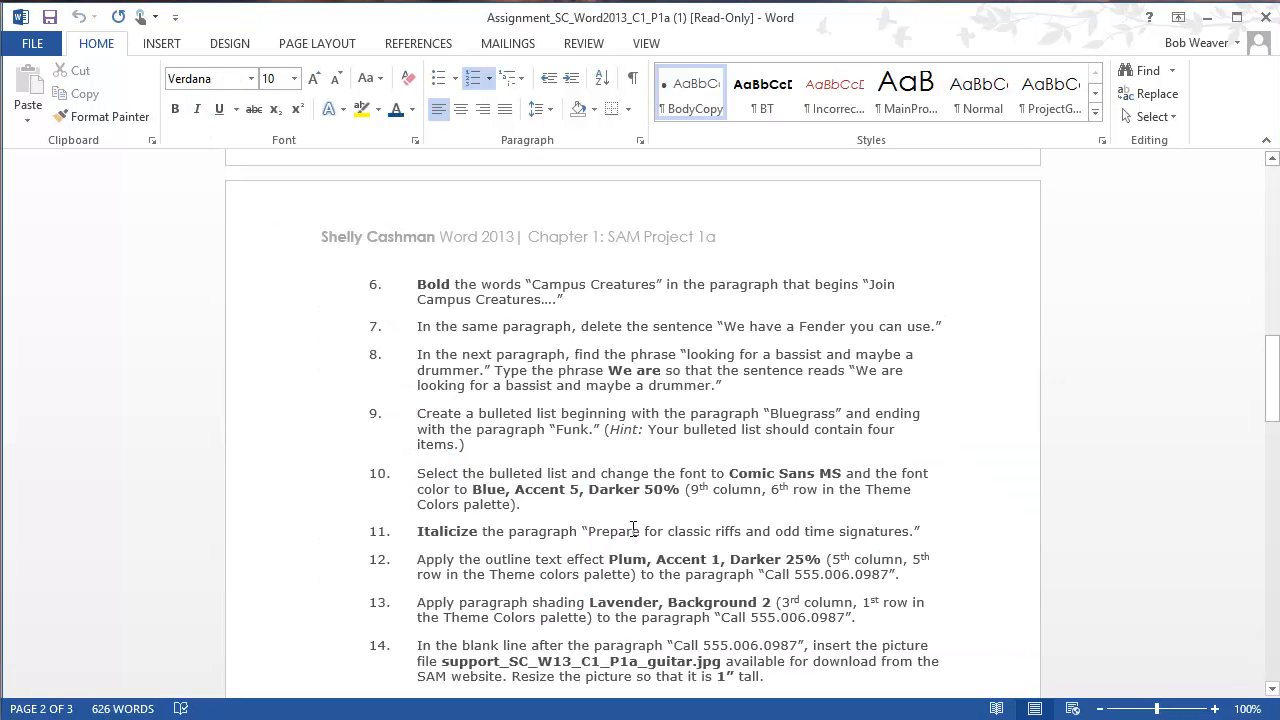
left_click_drag(418, 563, 943, 571)
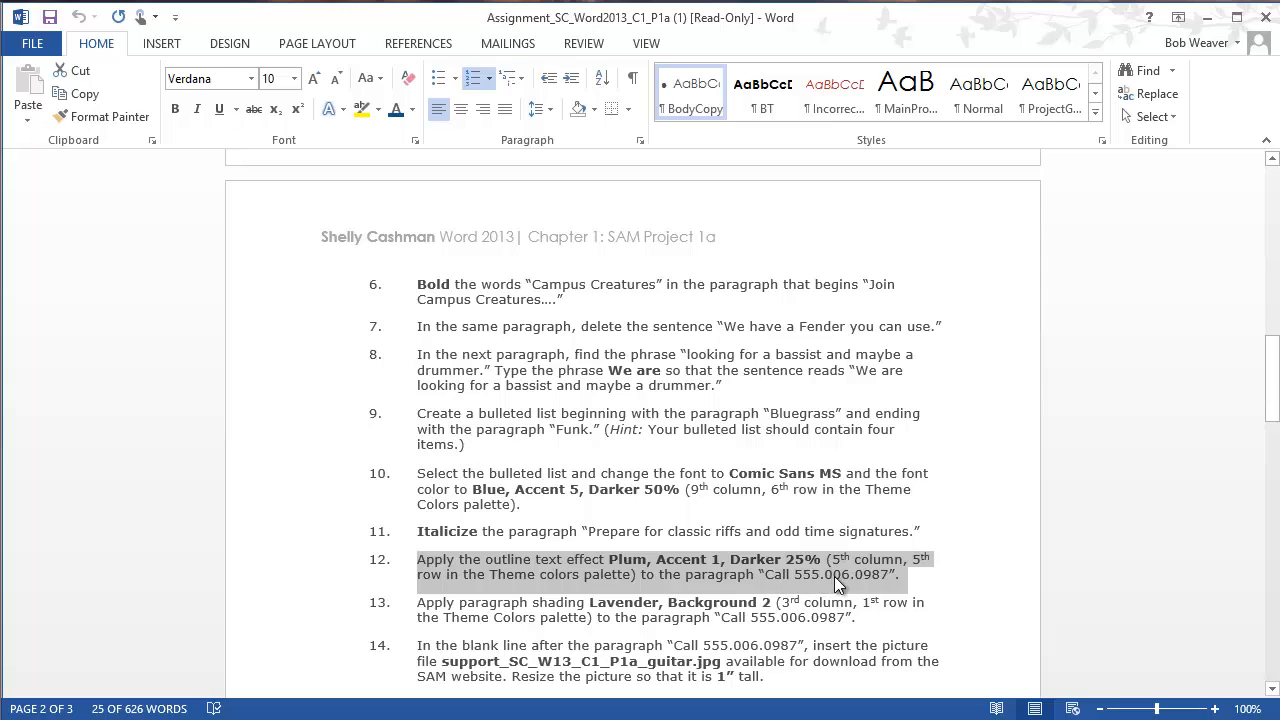
key("alt+Tab")
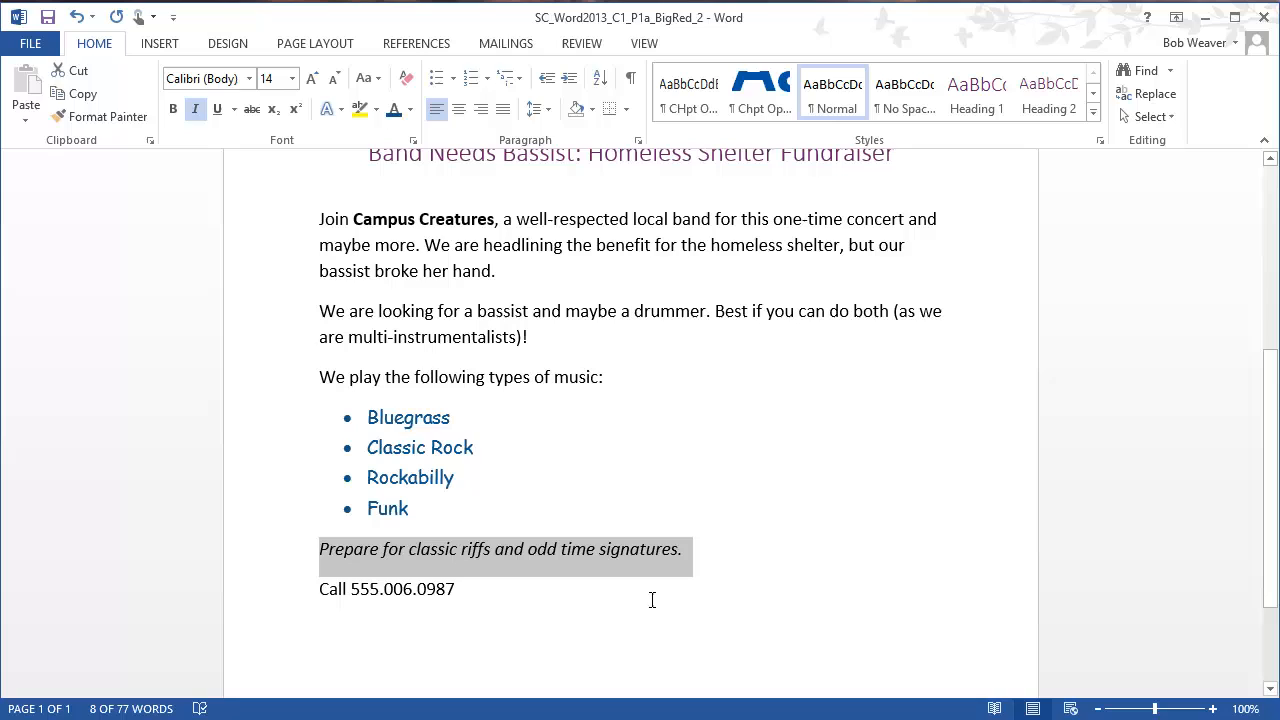
left_click(237, 600)
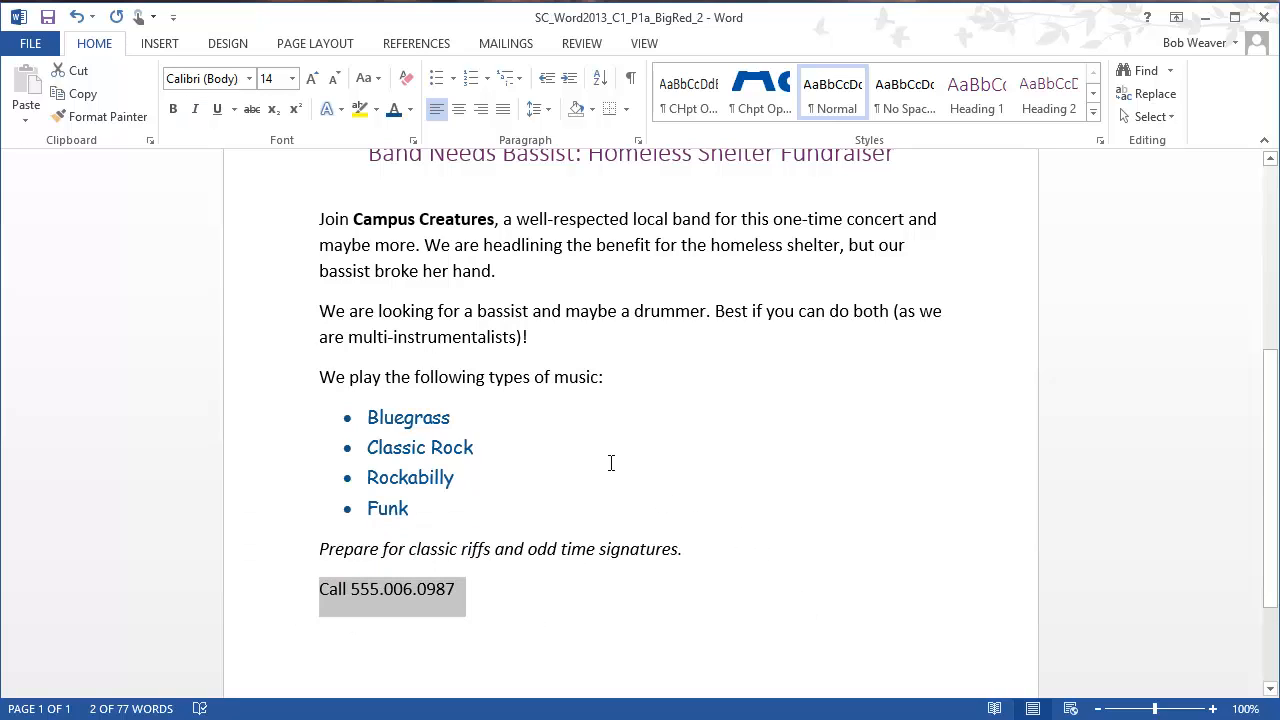
left_click(340, 112)
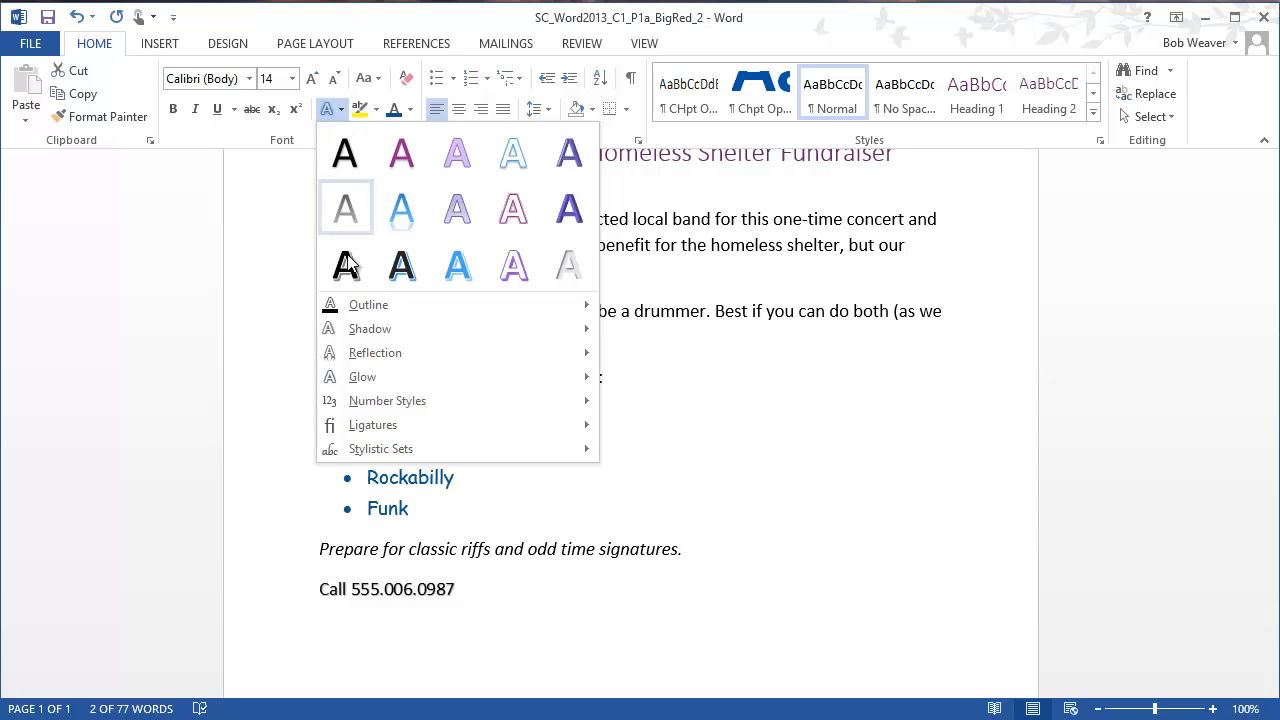
mouse_move(372, 312)
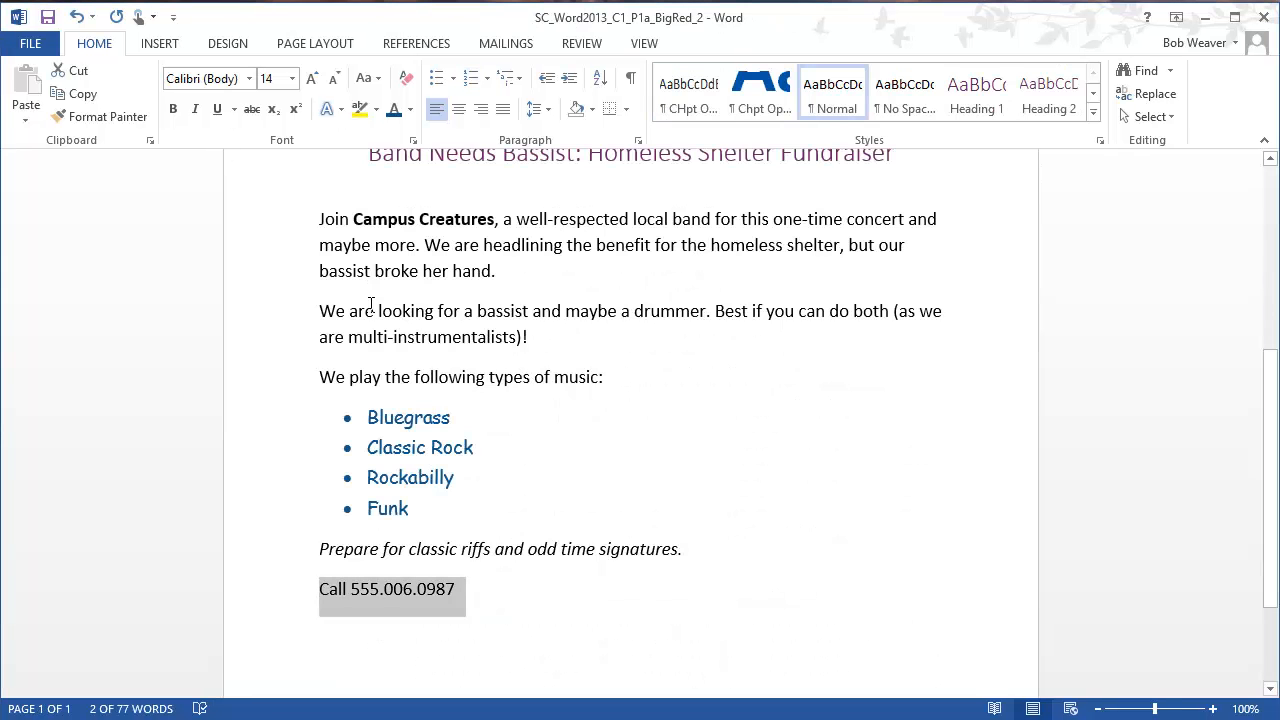
left_click(339, 109)
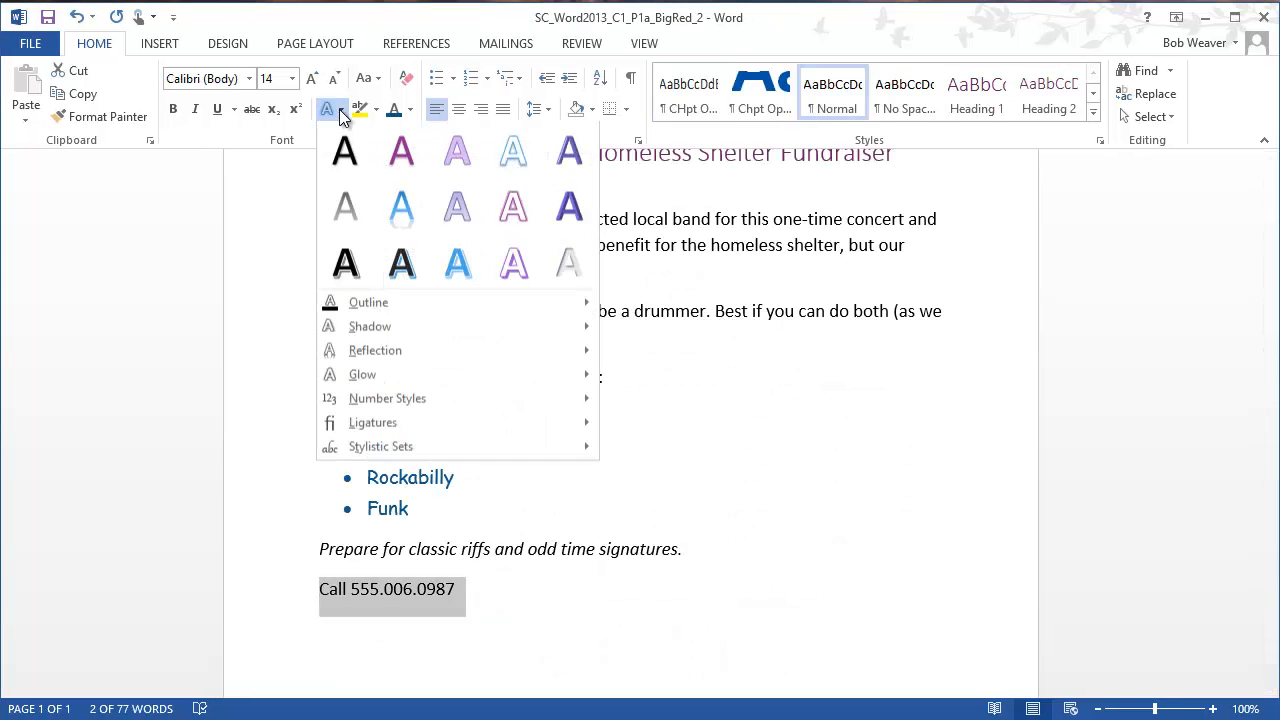
mouse_move(425, 306)
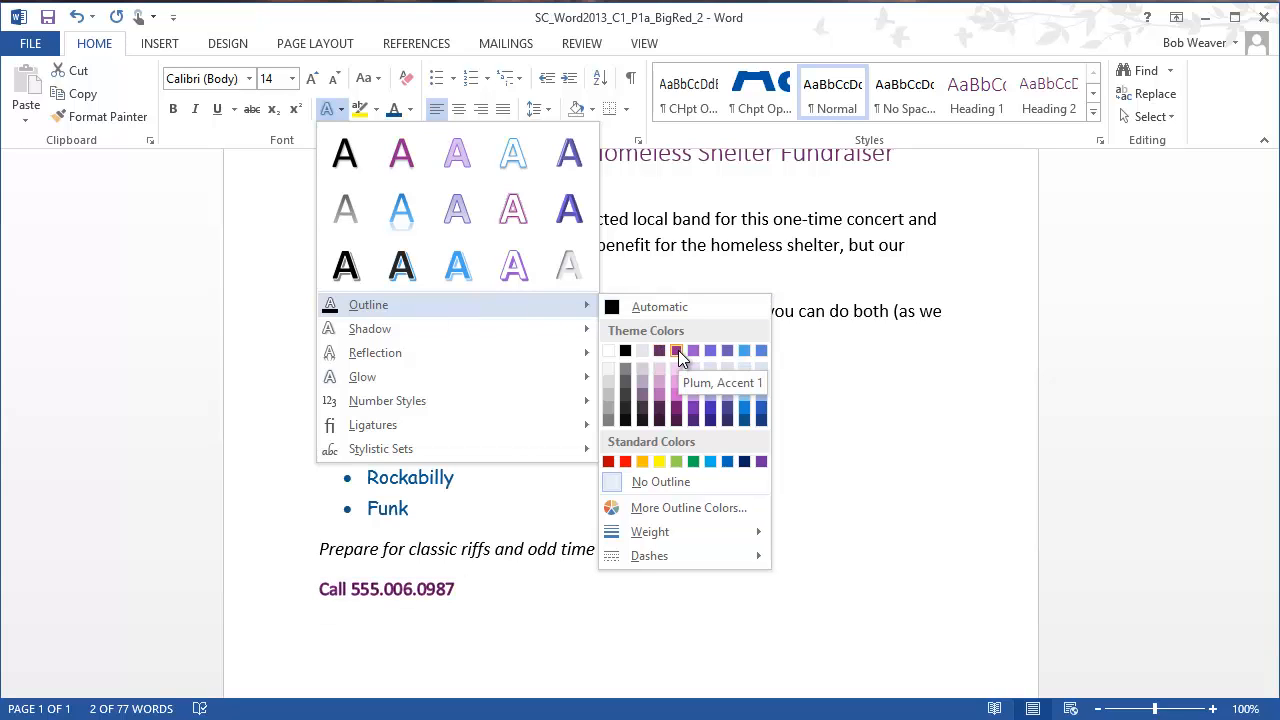
left_click(677, 408)
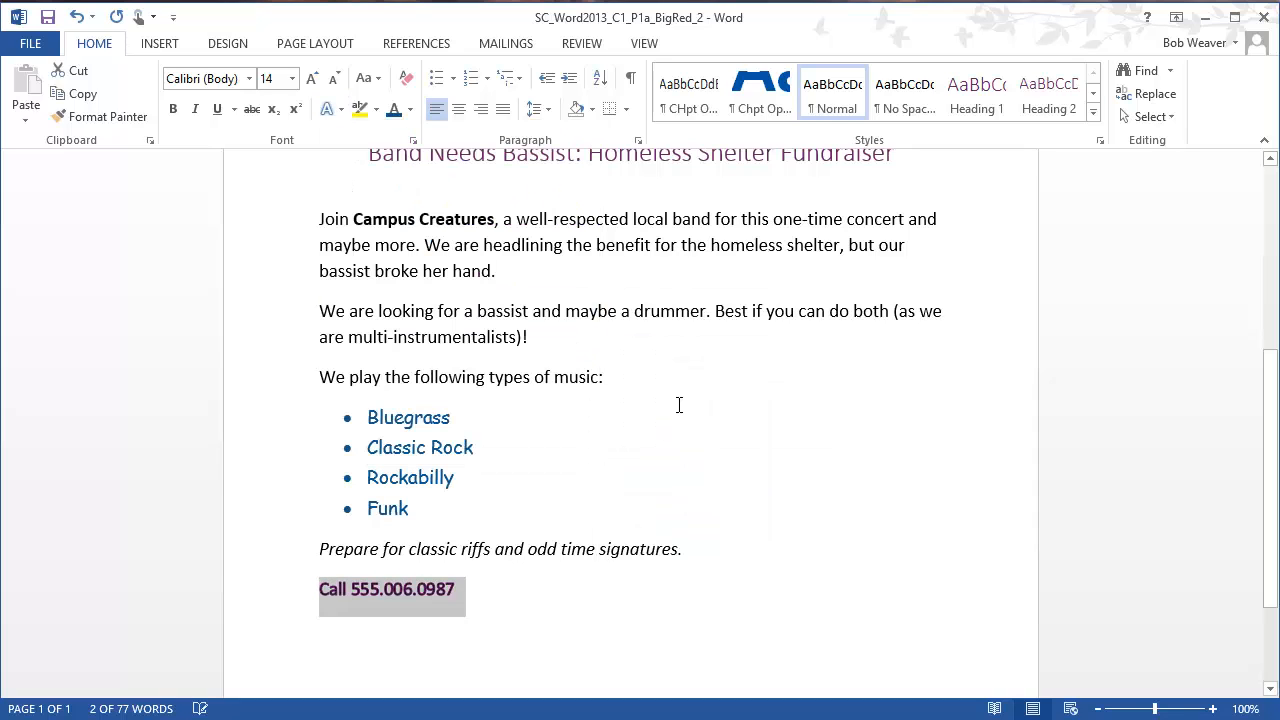
Read project step 13 in the instructions and apply Lavender, Background 2 paragraph shading to the flyer's "Call" phone number paragraph.
key("alt+Tab")
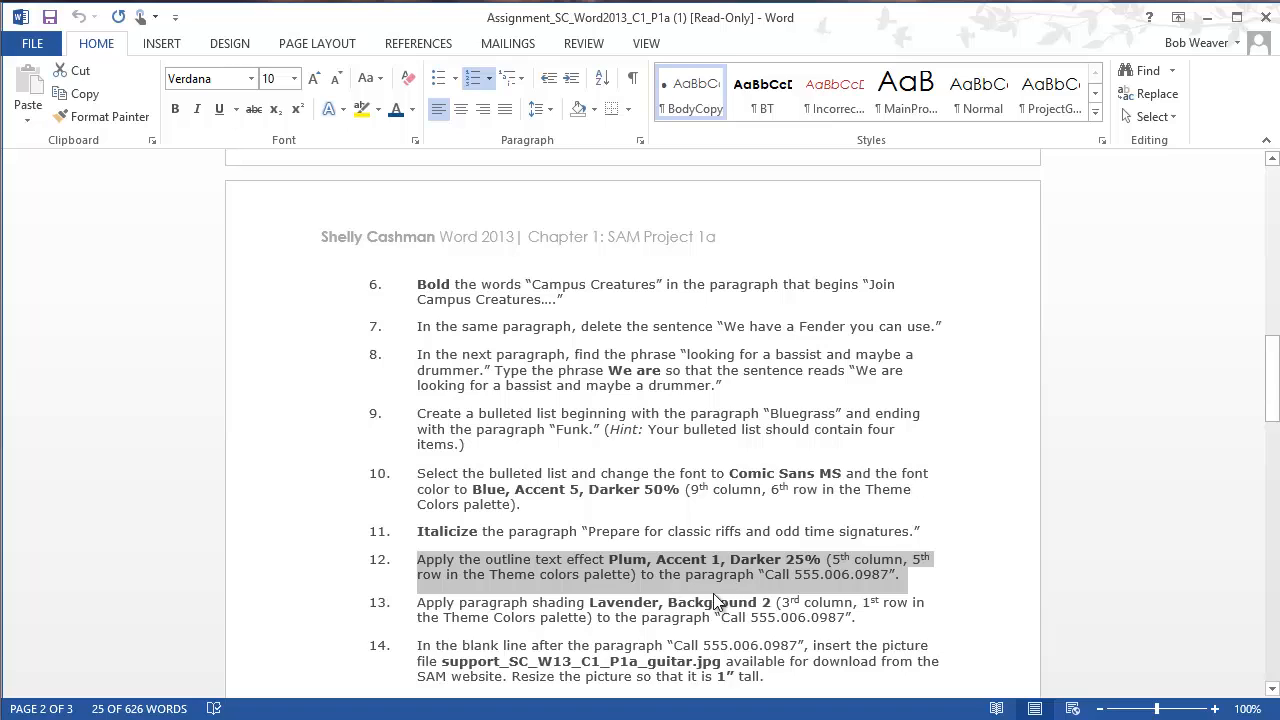
left_click_drag(417, 604, 898, 620)
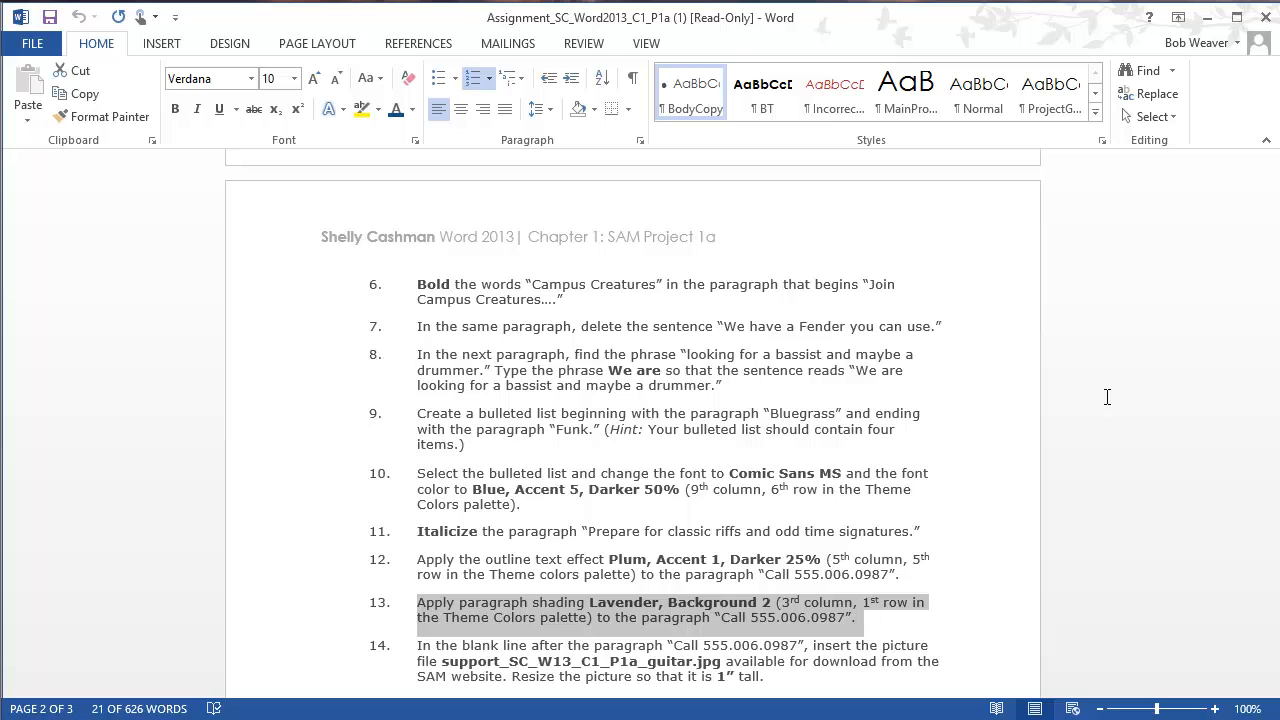
key("alt+Tab")
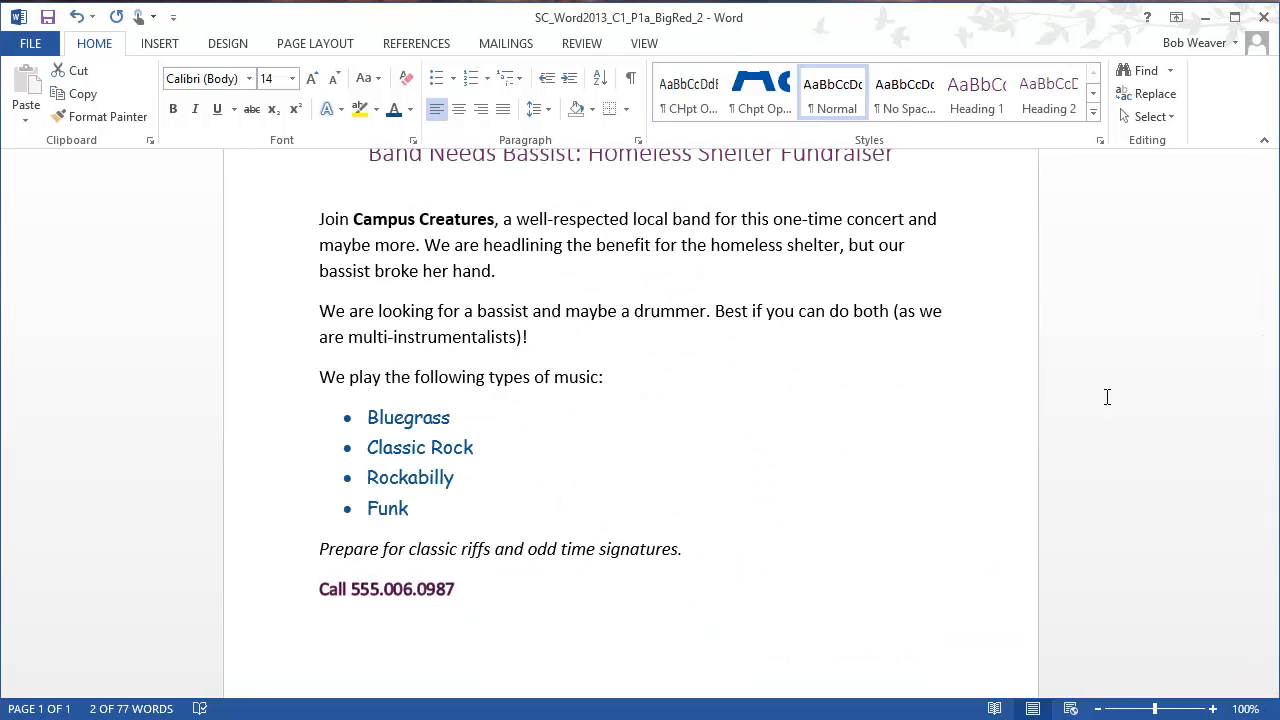
left_click(290, 592)
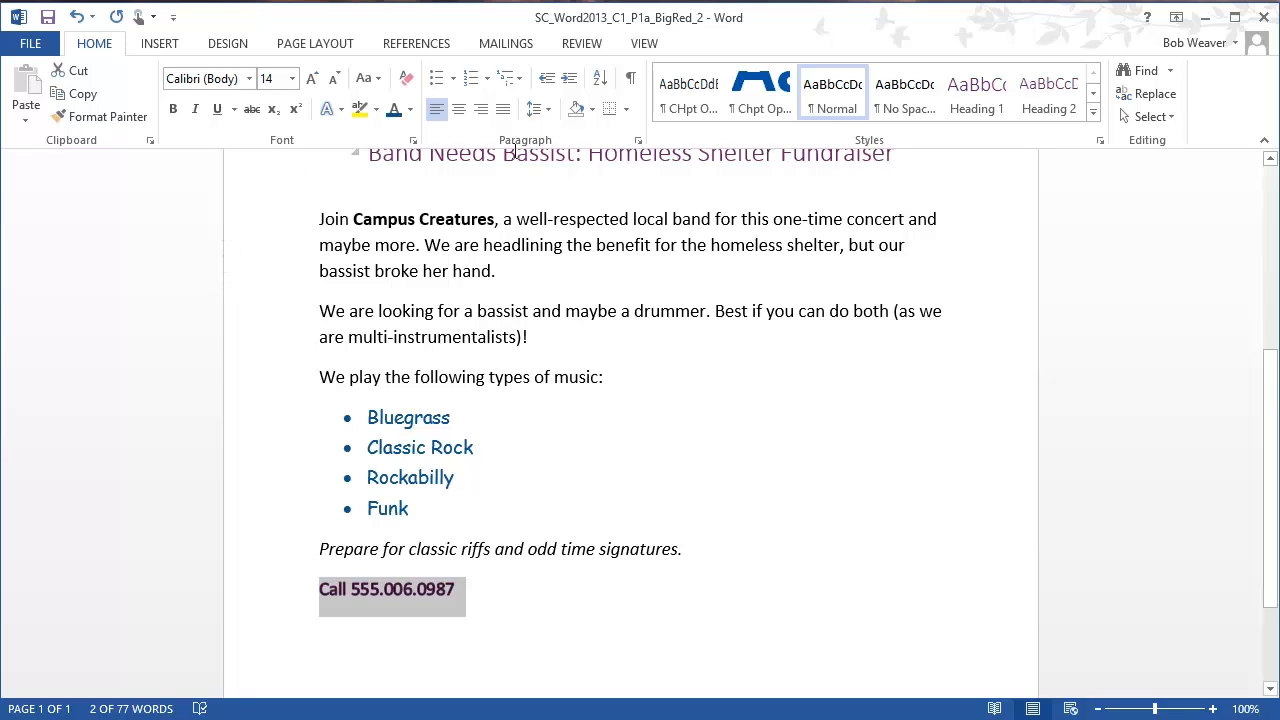
left_click(590, 112)
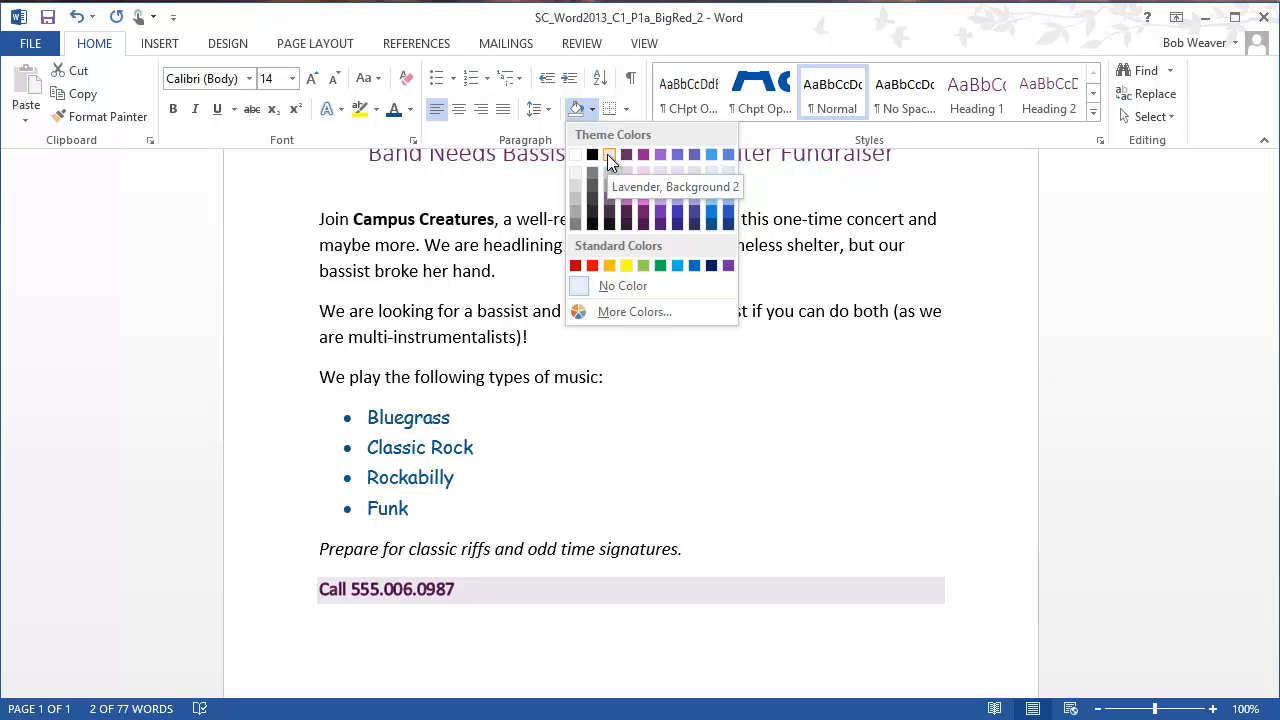
left_click(607, 154)
left_click(671, 409)
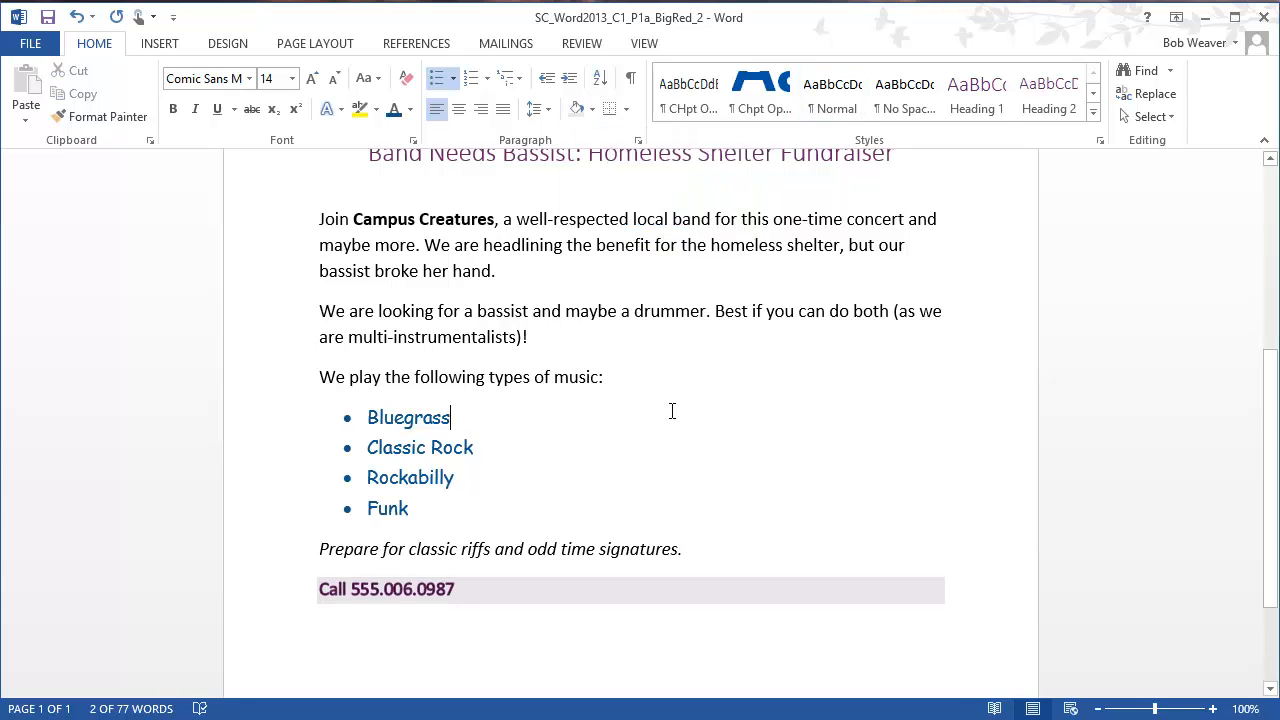
Read project step 14 in the instructions and insert the Desktop picture support_SC_W13_C1_P1a_guitar in the blank line after the flyer's "Call" paragraph.
key("alt+Tab")
scroll(727, 607, "down", 2)
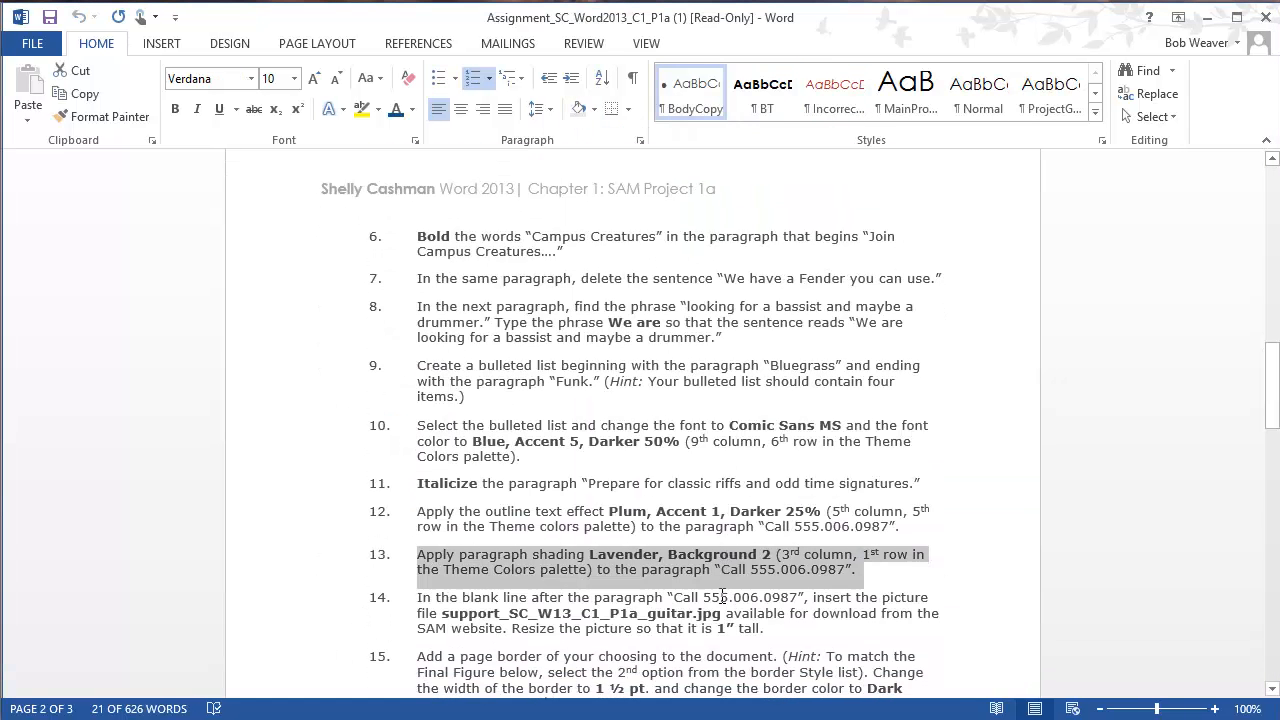
left_click_drag(418, 551, 845, 590)
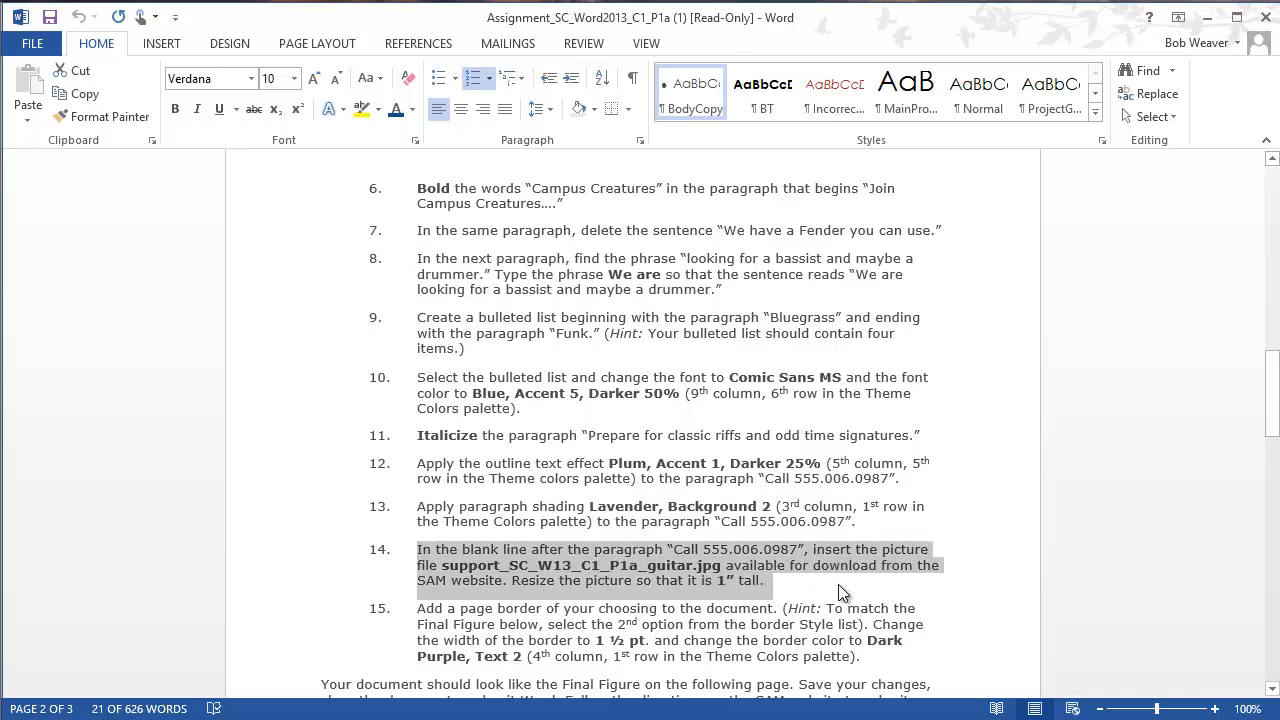
scroll(1002, 377, "down", 2)
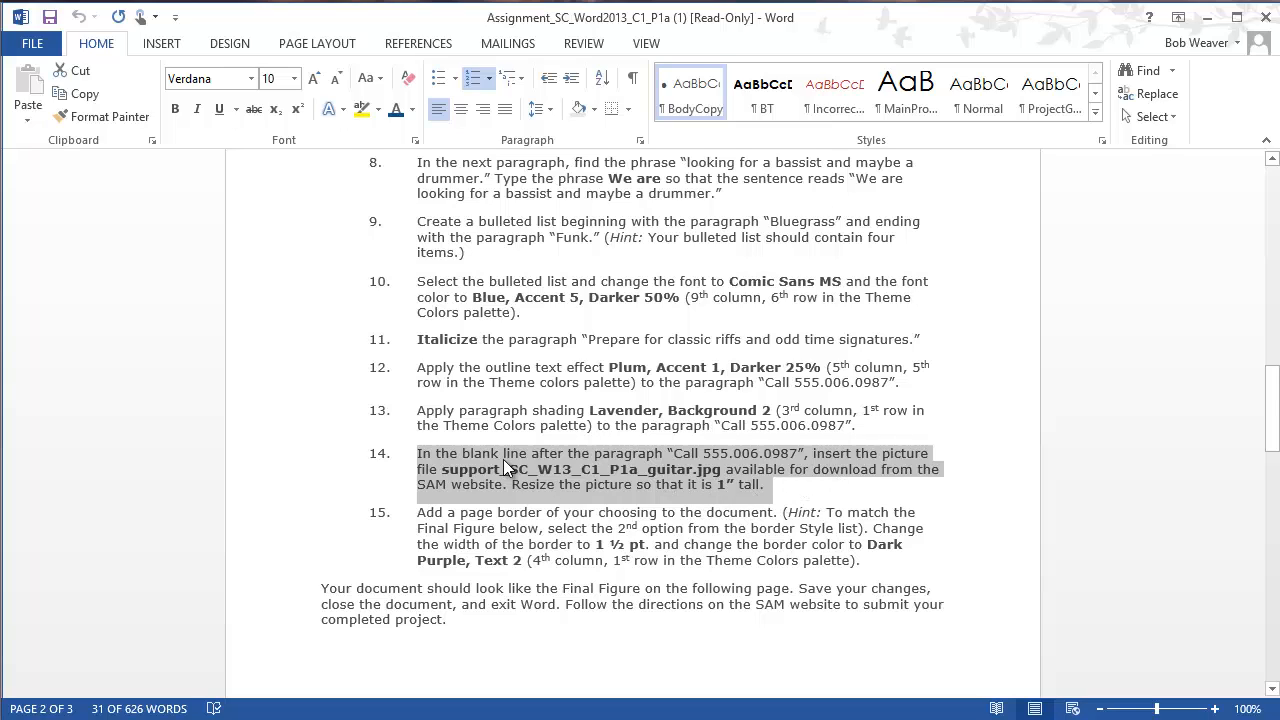
key("alt+Tab")
left_click(350, 617)
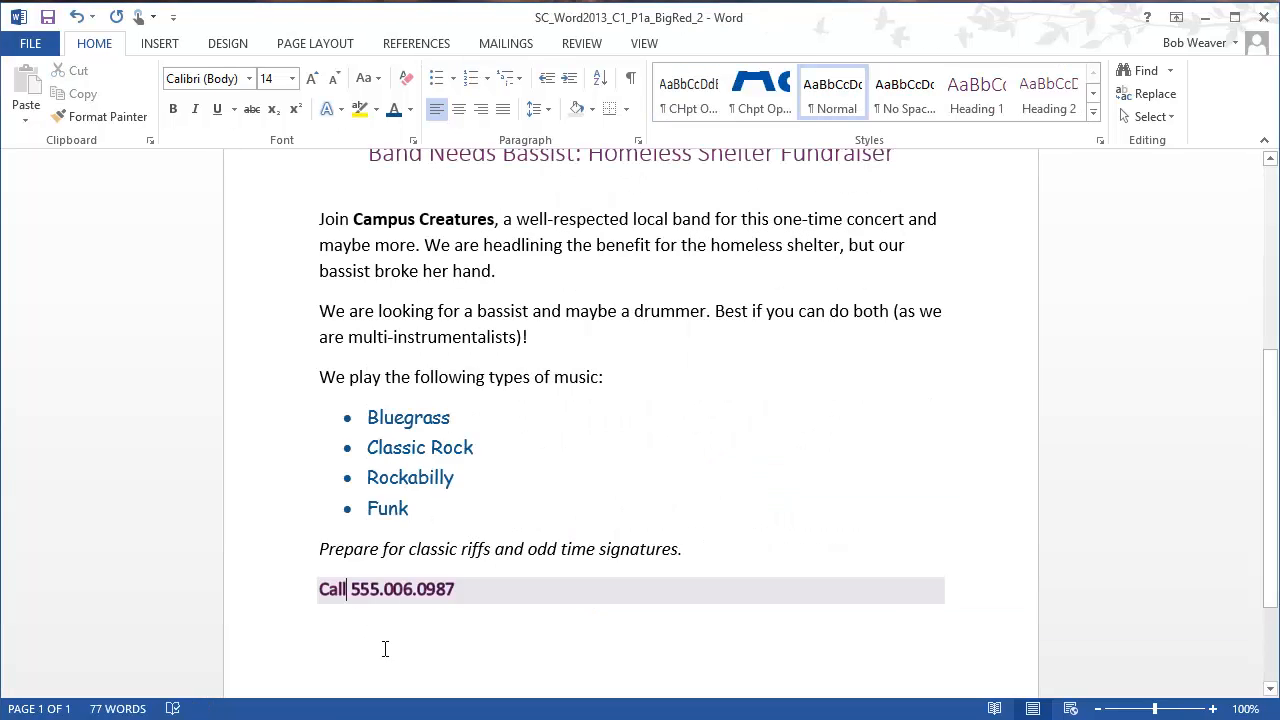
left_click(375, 646)
left_click(150, 46)
left_click(180, 100)
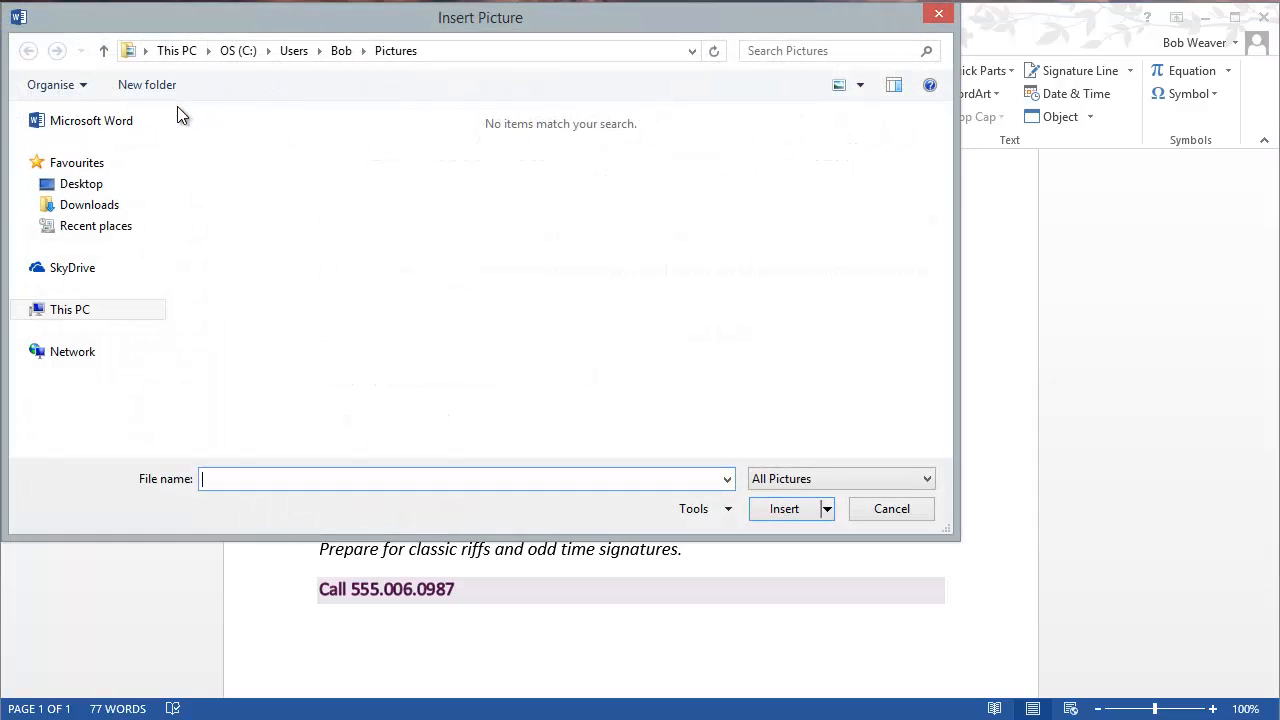
left_click(85, 187)
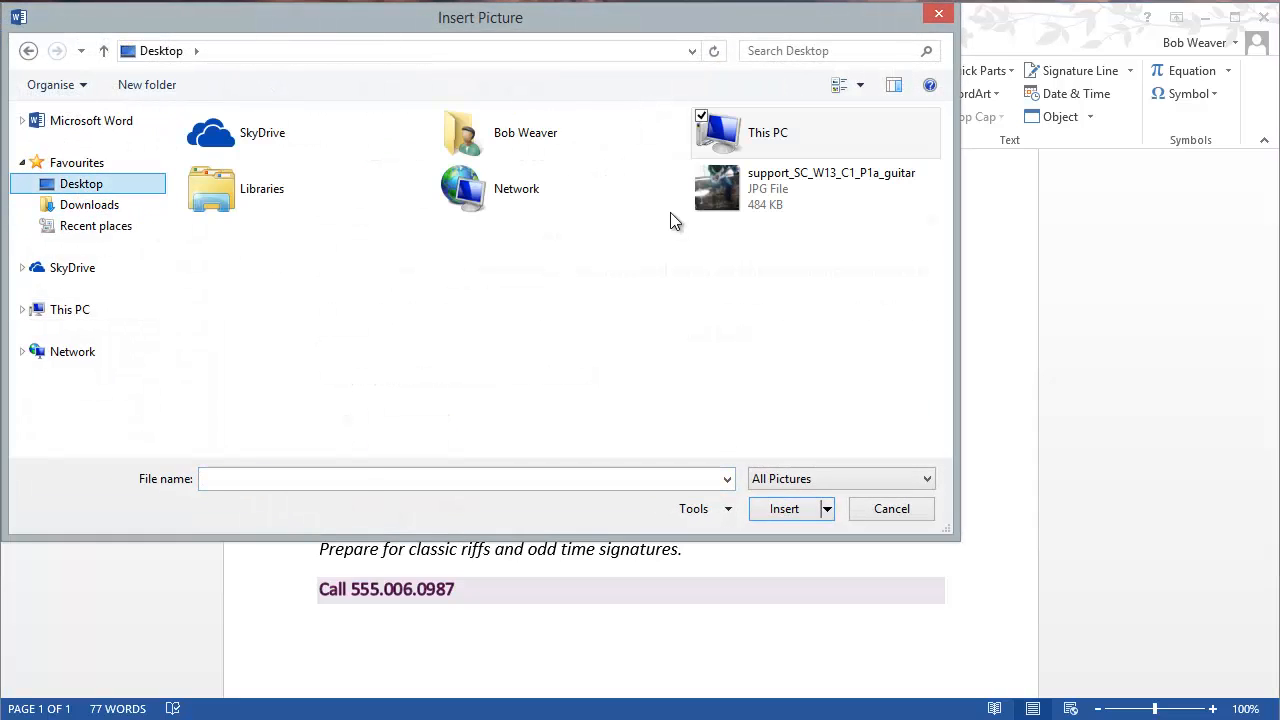
double_click(717, 197)
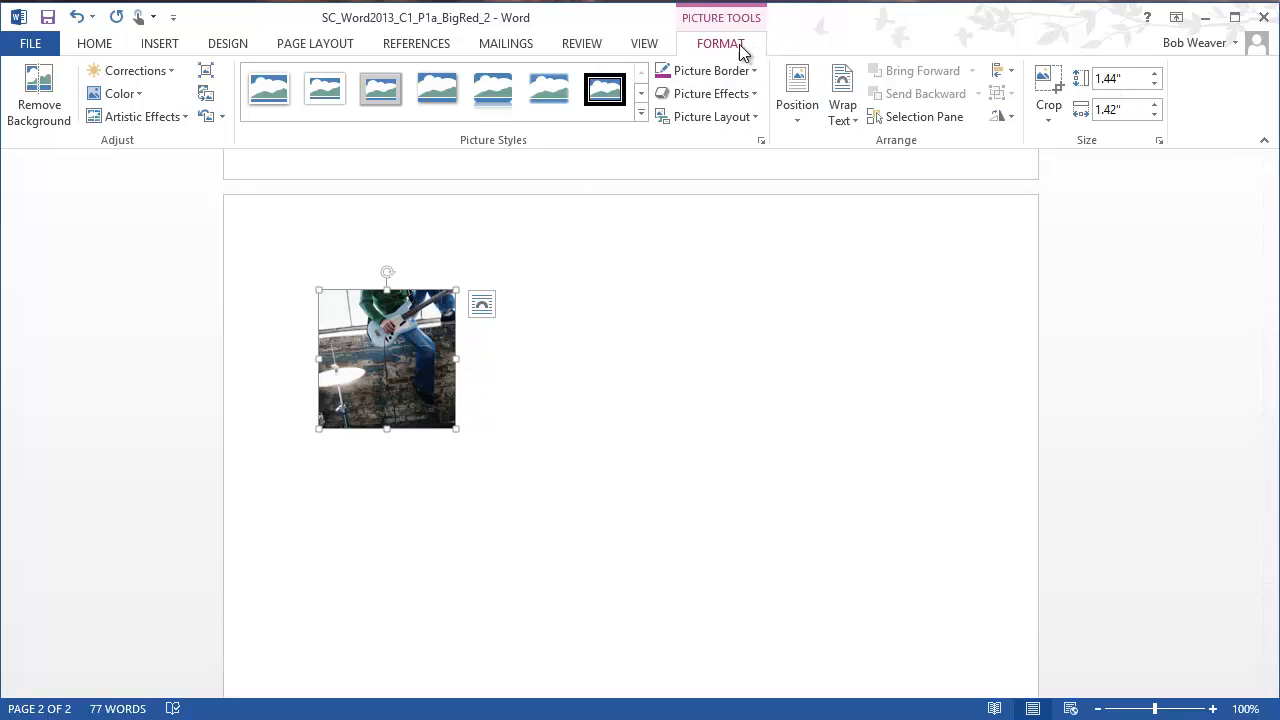
Resize the guitar picture below the flyer's "Call" paragraph to 1" tall.
left_click(1156, 84)
left_click(1156, 84)
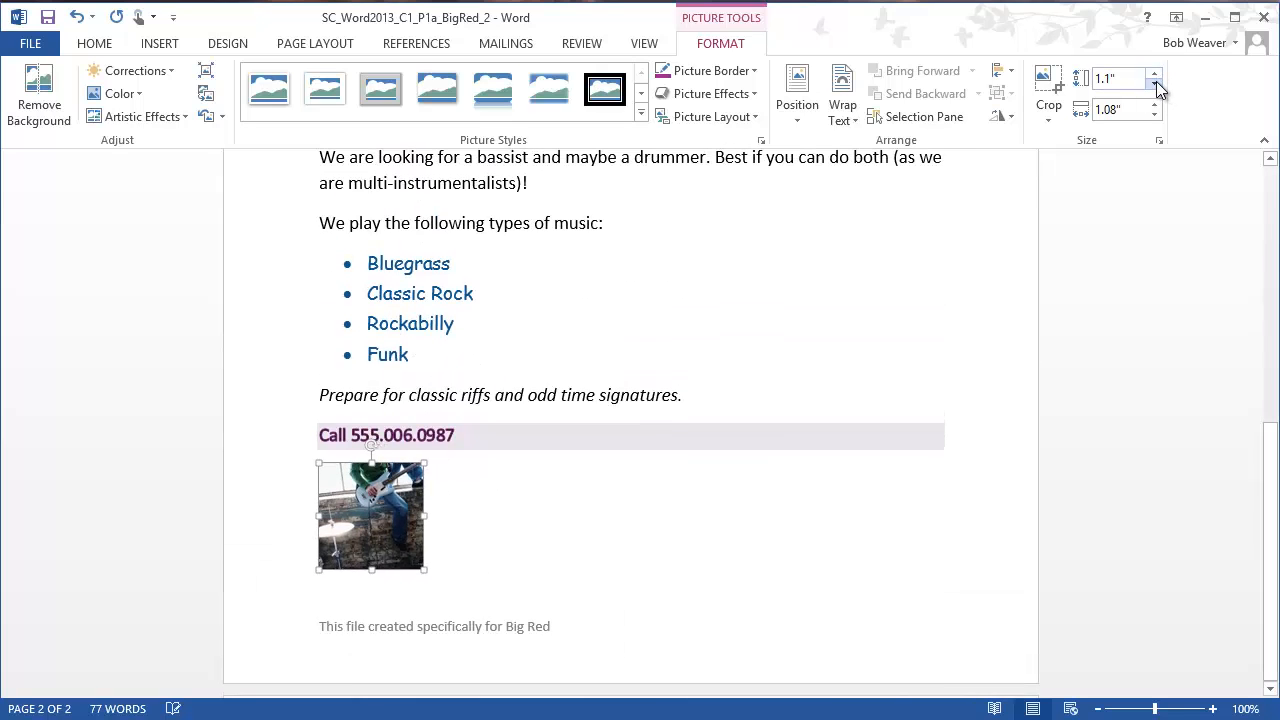
left_click(1156, 84)
left_click(706, 600)
Read project step 15 in the instructions and choose a Box page border for the flyer's whole document.
key("alt+Tab")
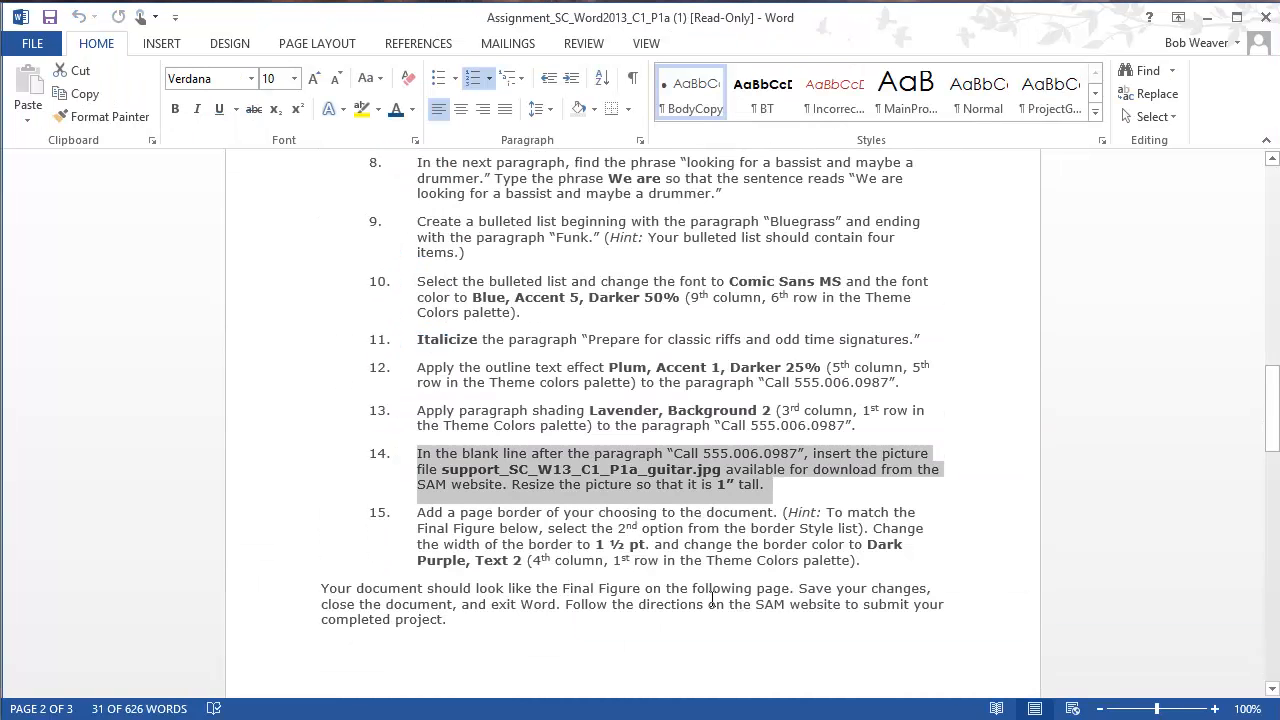
left_click_drag(413, 516, 872, 566)
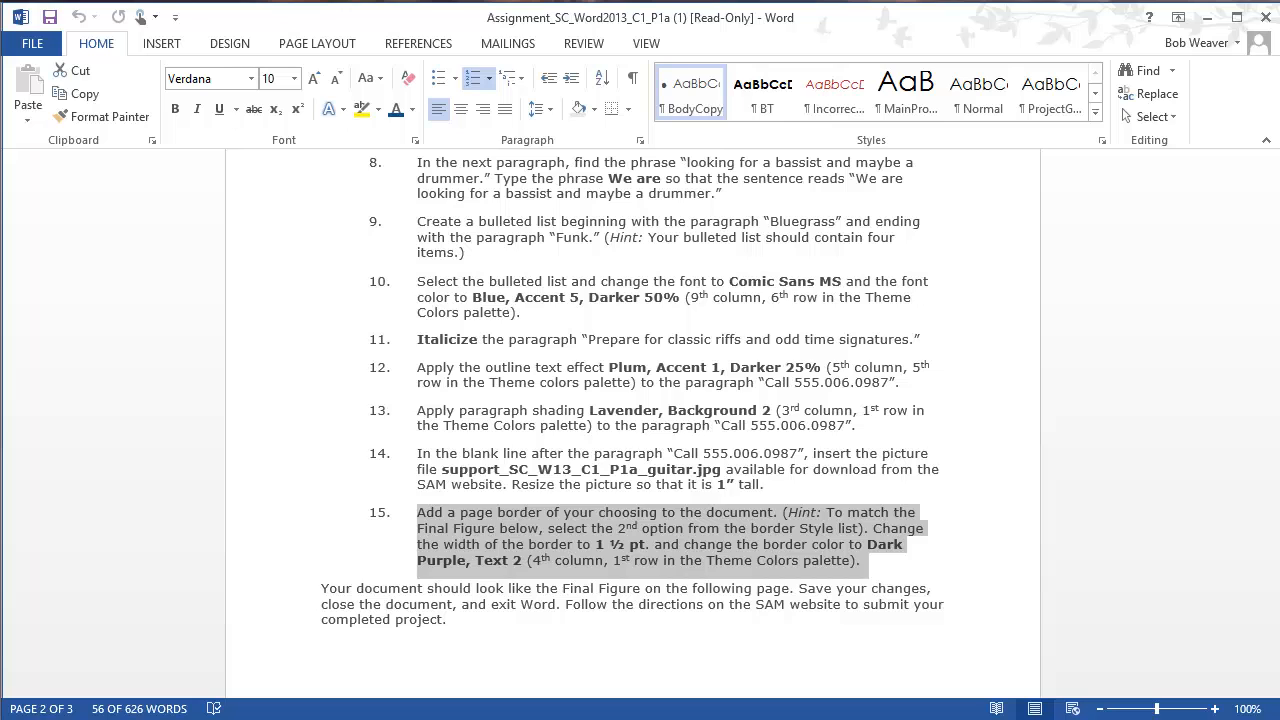
key("alt+Tab")
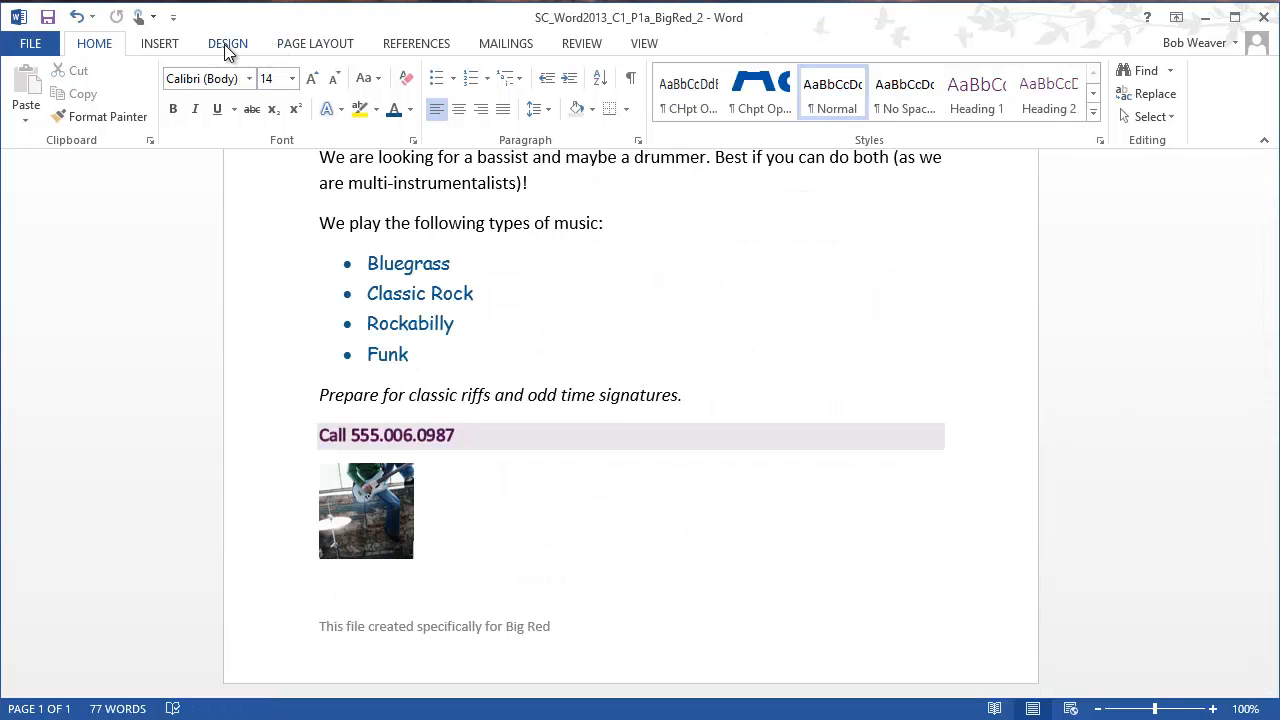
left_click(316, 46)
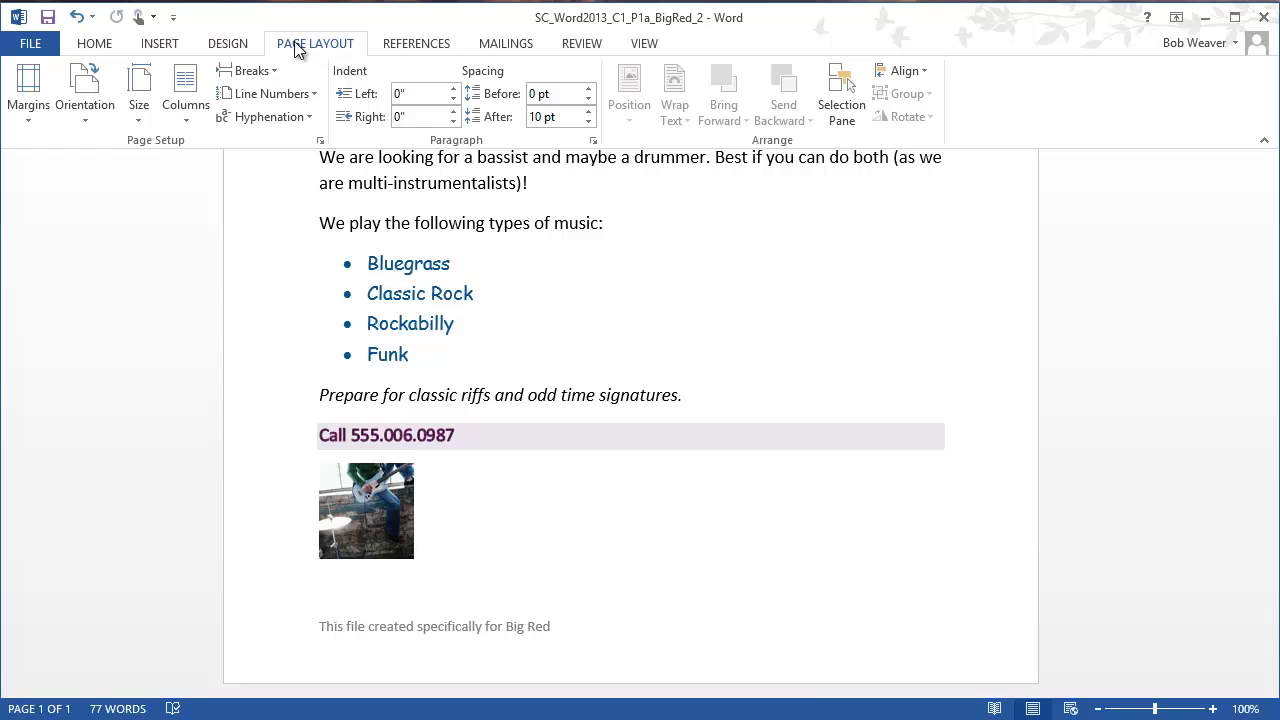
left_click(249, 45)
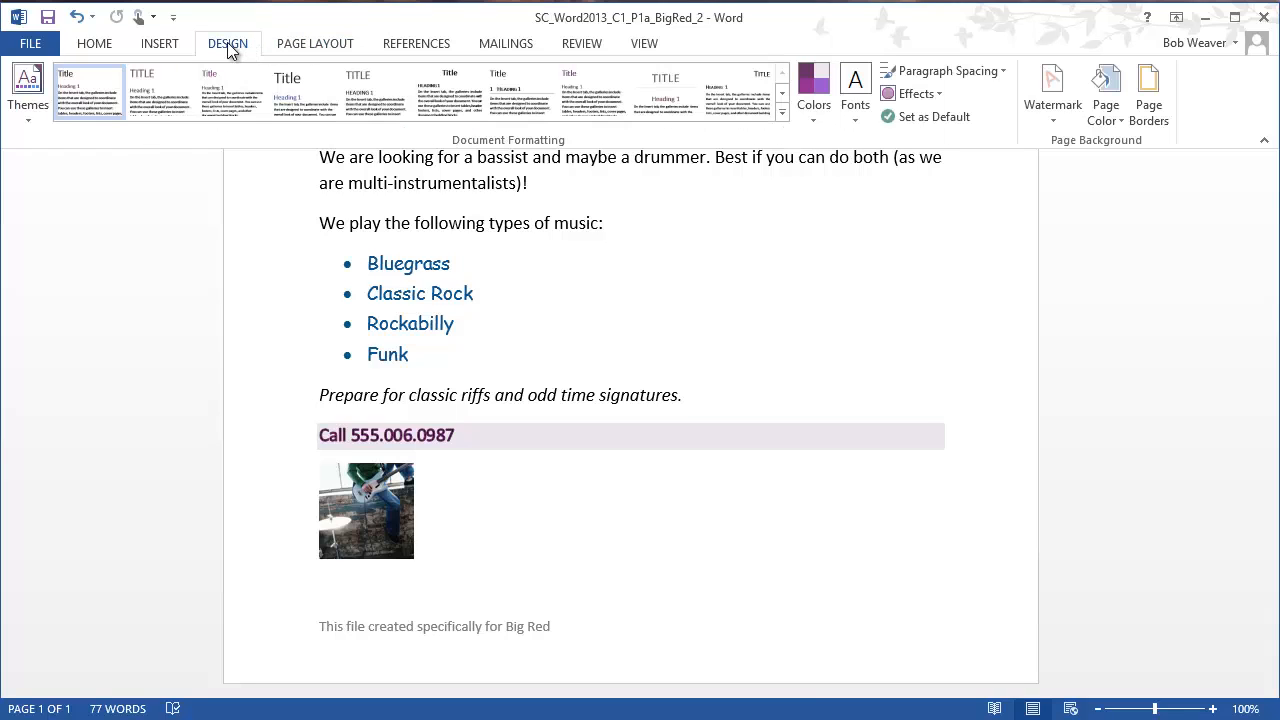
left_click(1150, 112)
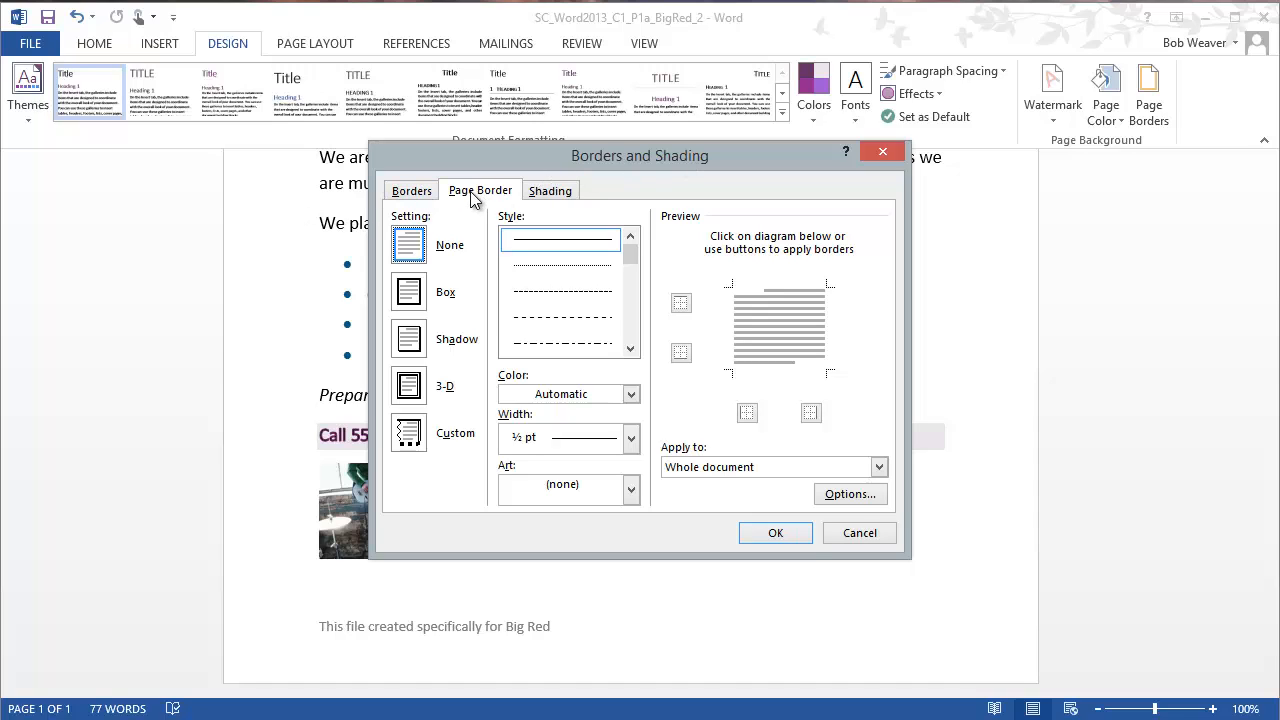
left_click(412, 201)
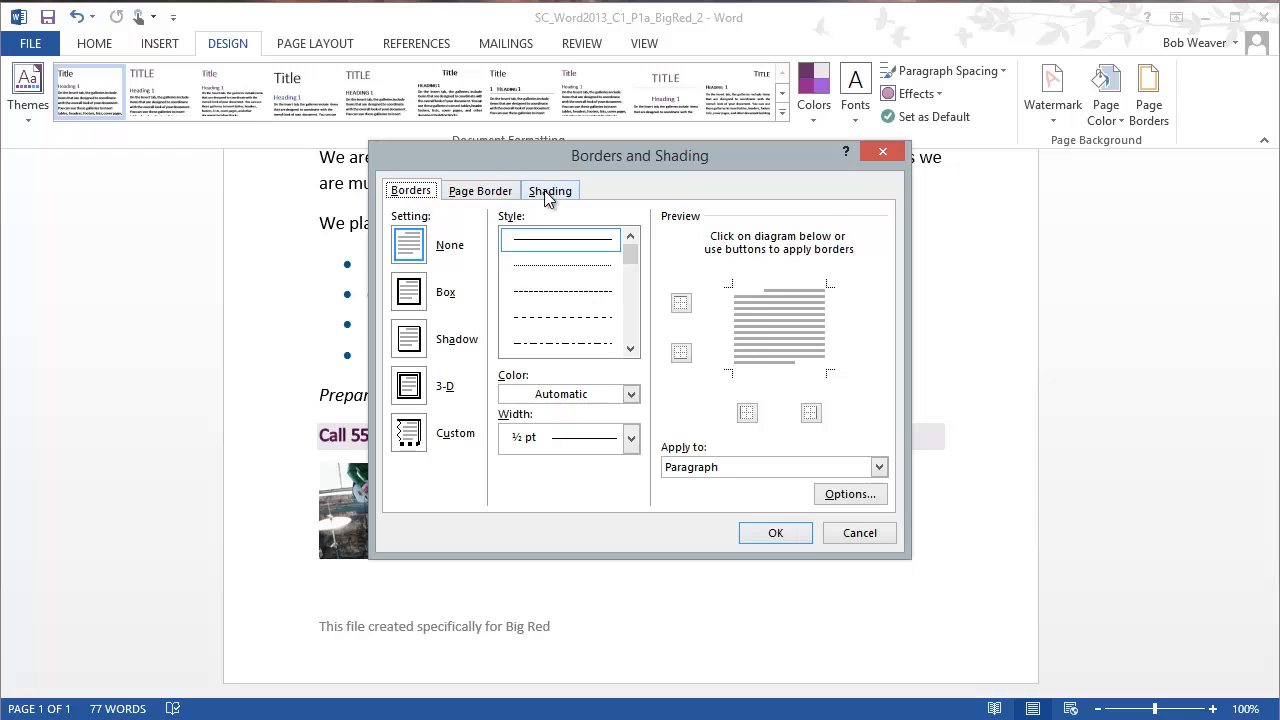
left_click(481, 200)
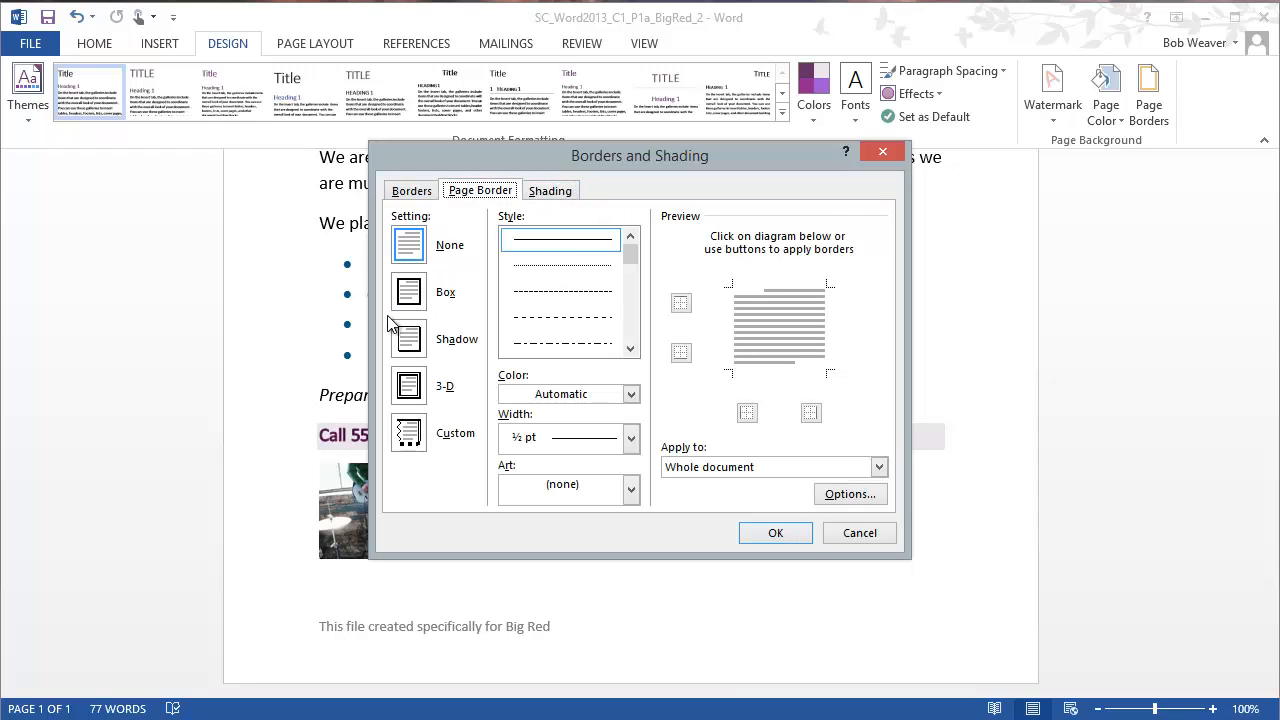
left_click(412, 296)
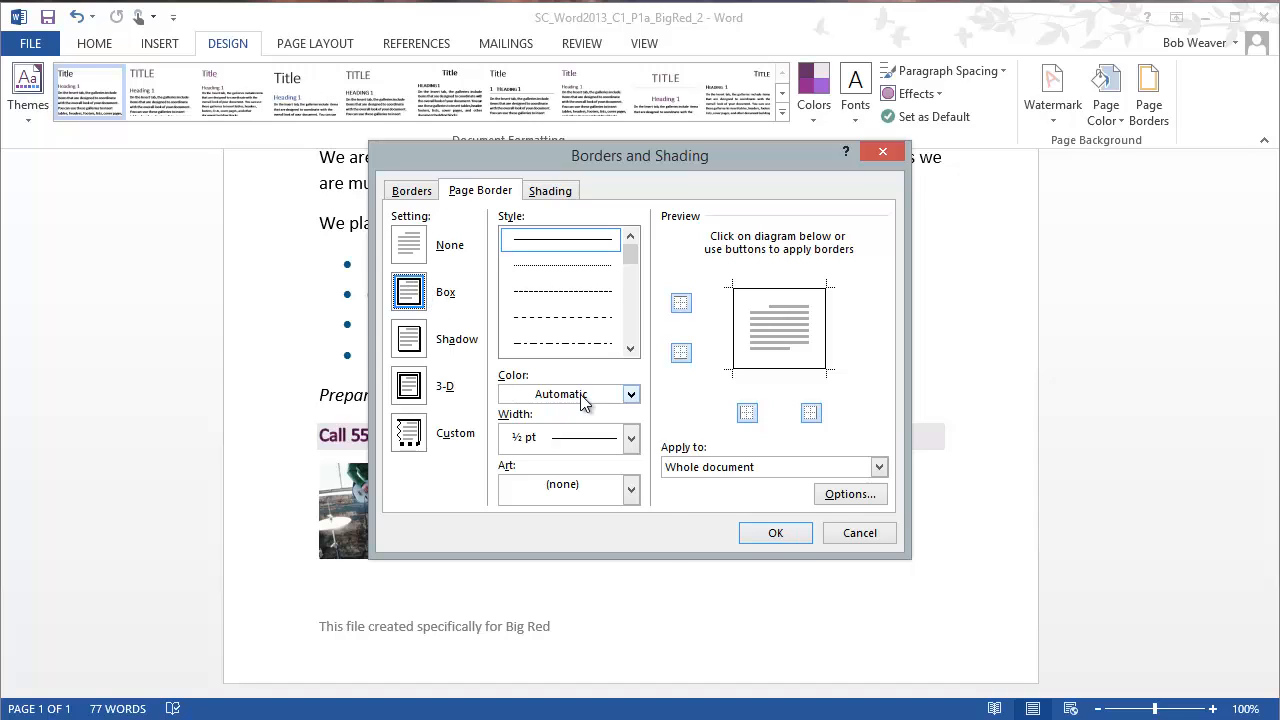
Apply the page border in Purple, Accent 2 with a width of 1 ½ pt.
left_click(631, 394)
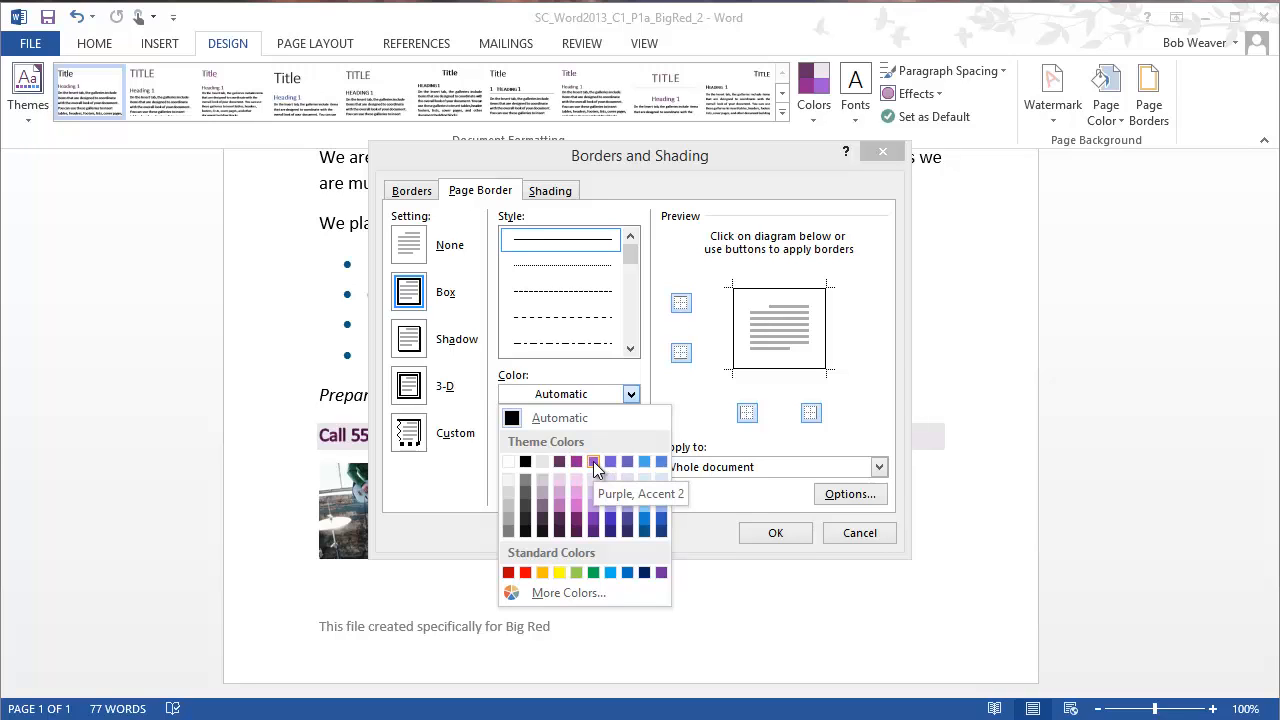
left_click(593, 461)
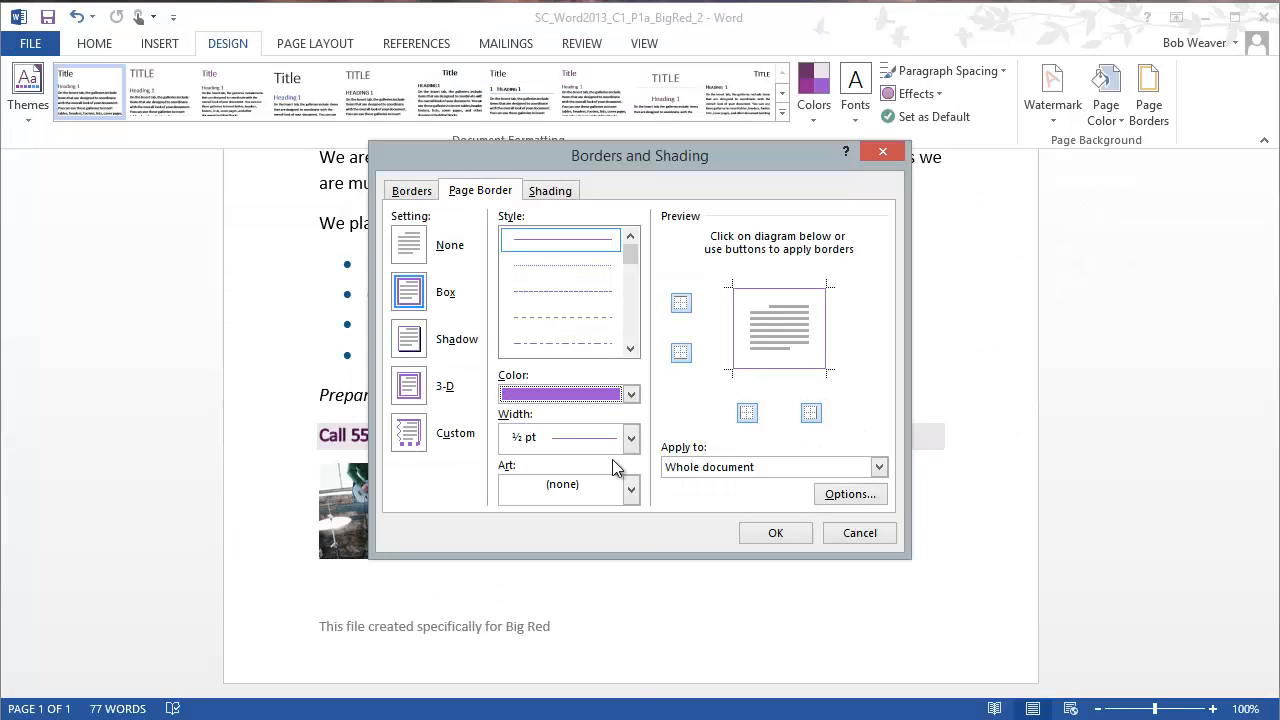
left_click(630, 437)
left_click(575, 575)
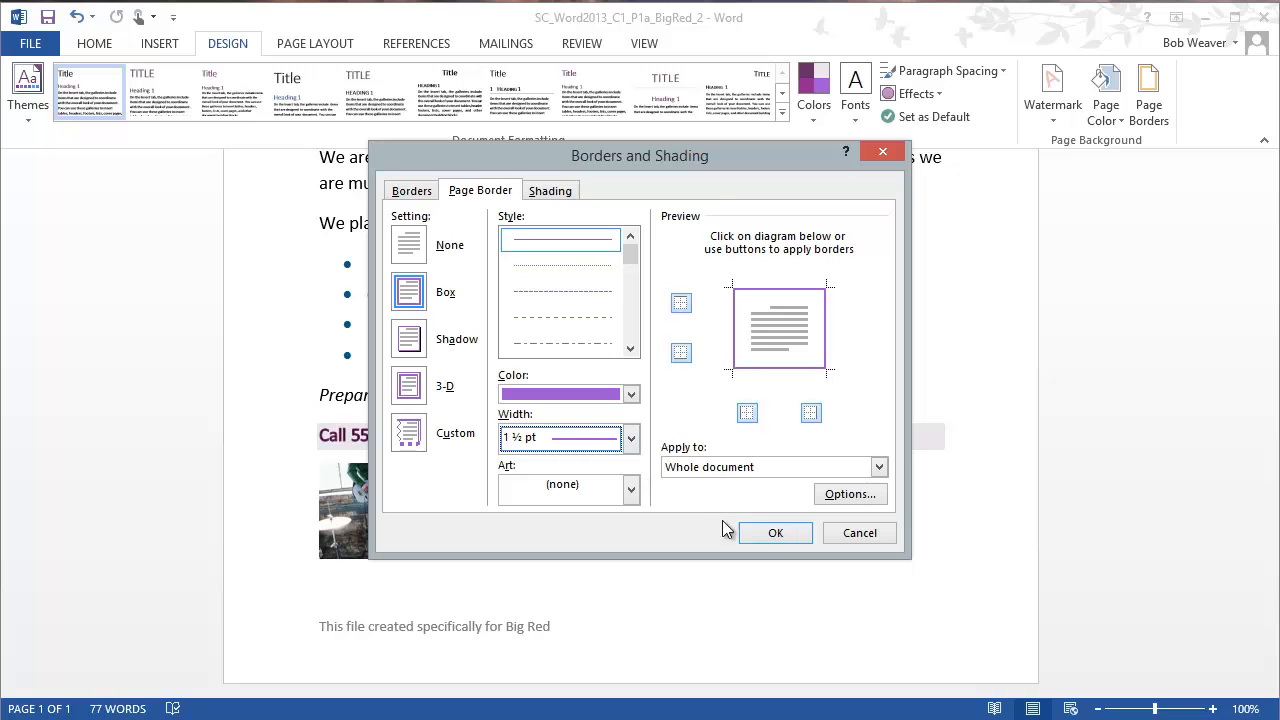
left_click(770, 535)
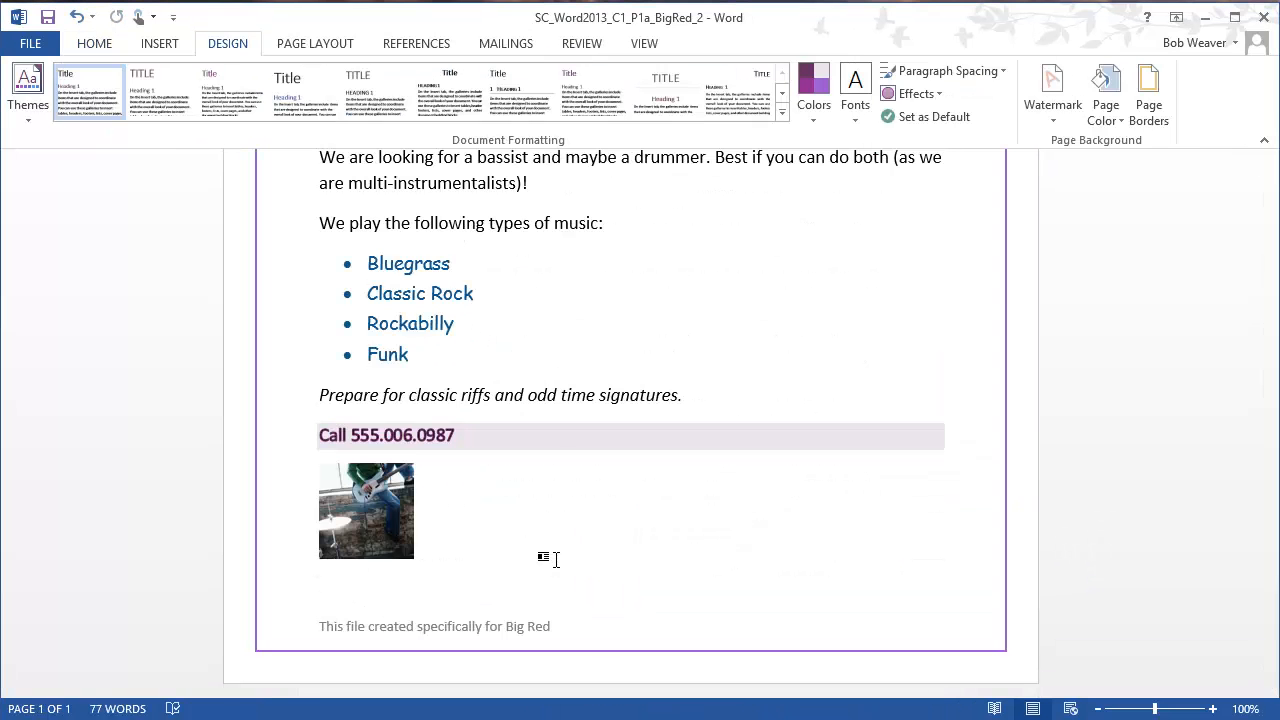
Change the flyer's page border color to Dark Purple, Text 2.
left_click(1162, 128)
left_click(631, 394)
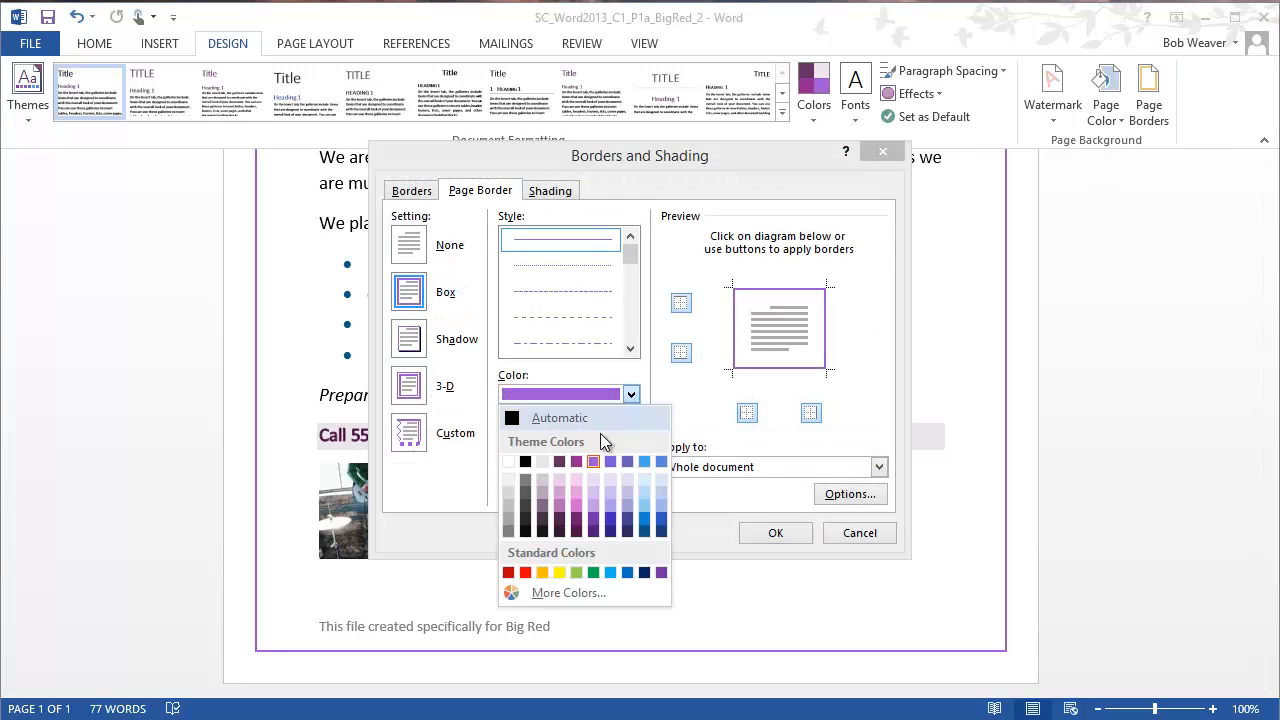
left_click(559, 464)
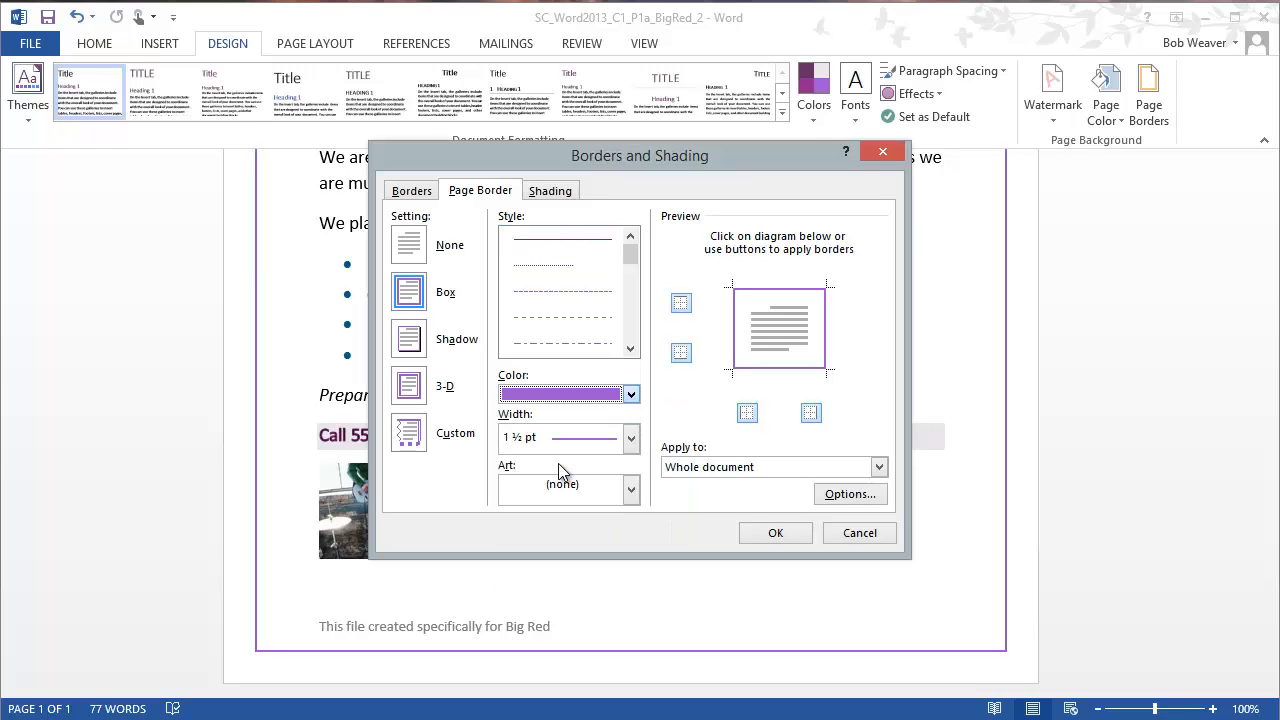
left_click(778, 537)
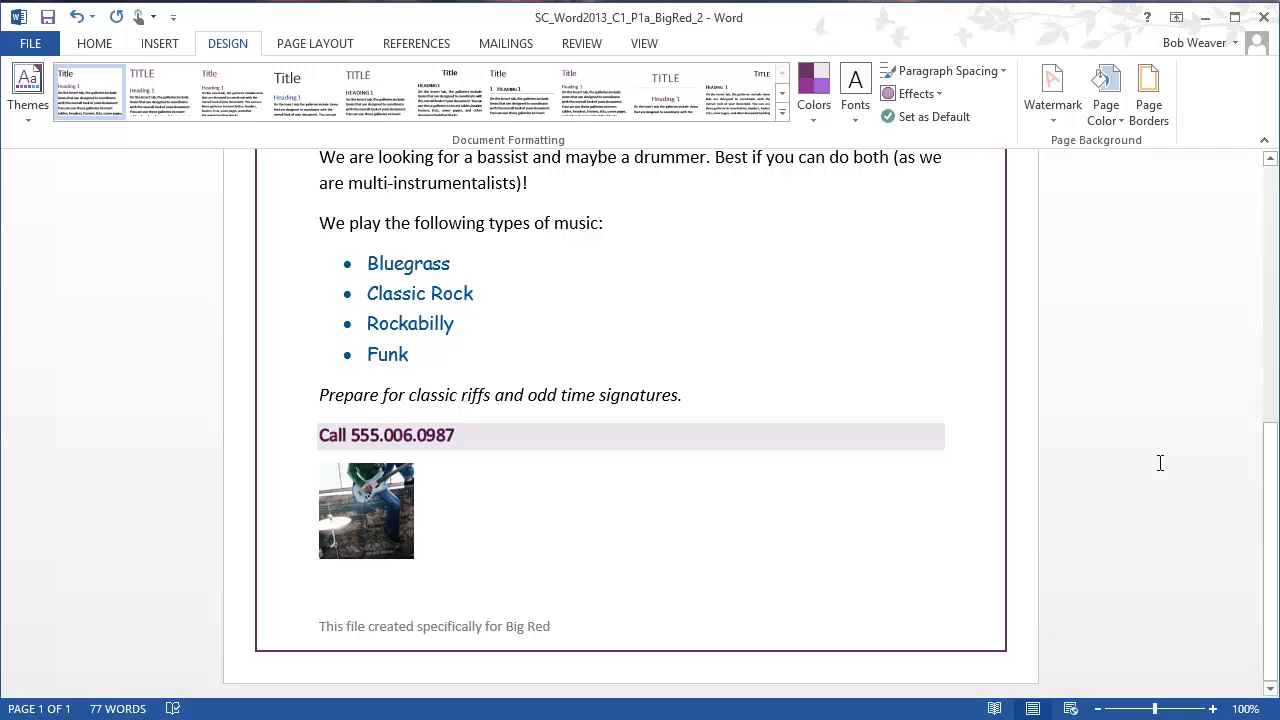
Read the closing paragraph of the instructions and compare the Final Figure with the finished flyer.
key("alt+Tab")
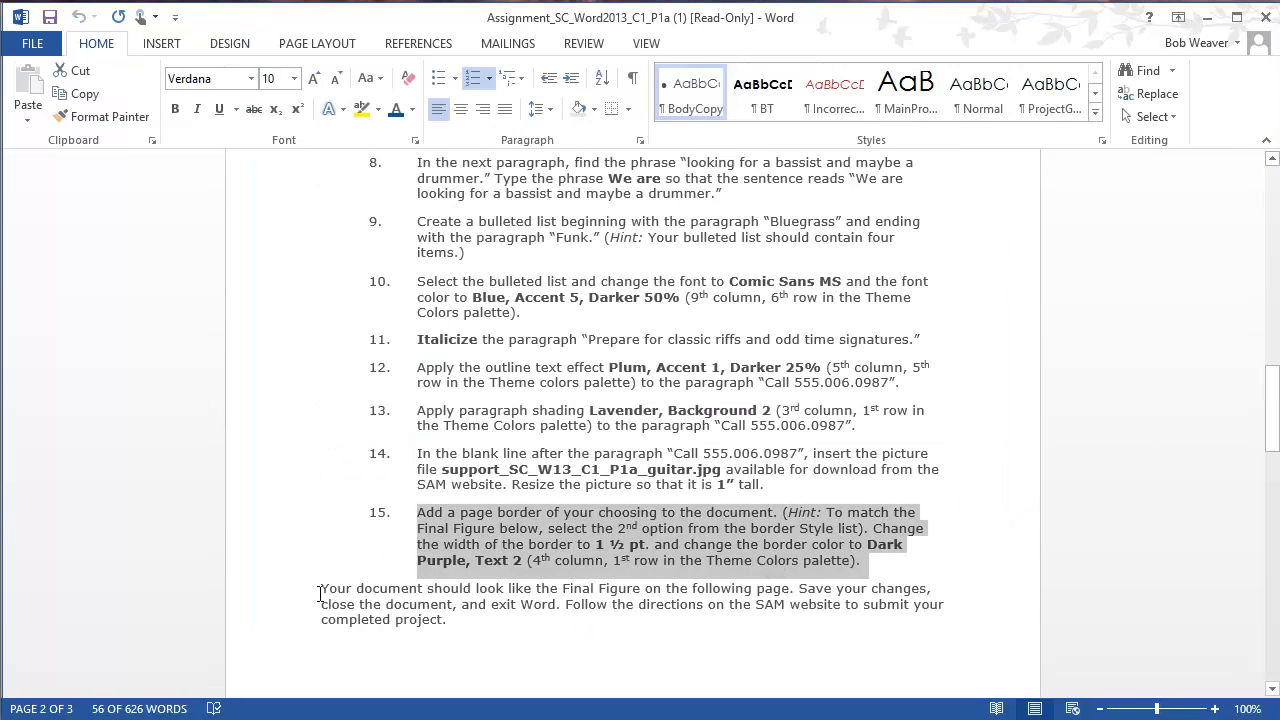
left_click_drag(320, 590, 729, 606)
scroll(729, 606, "down", 18)
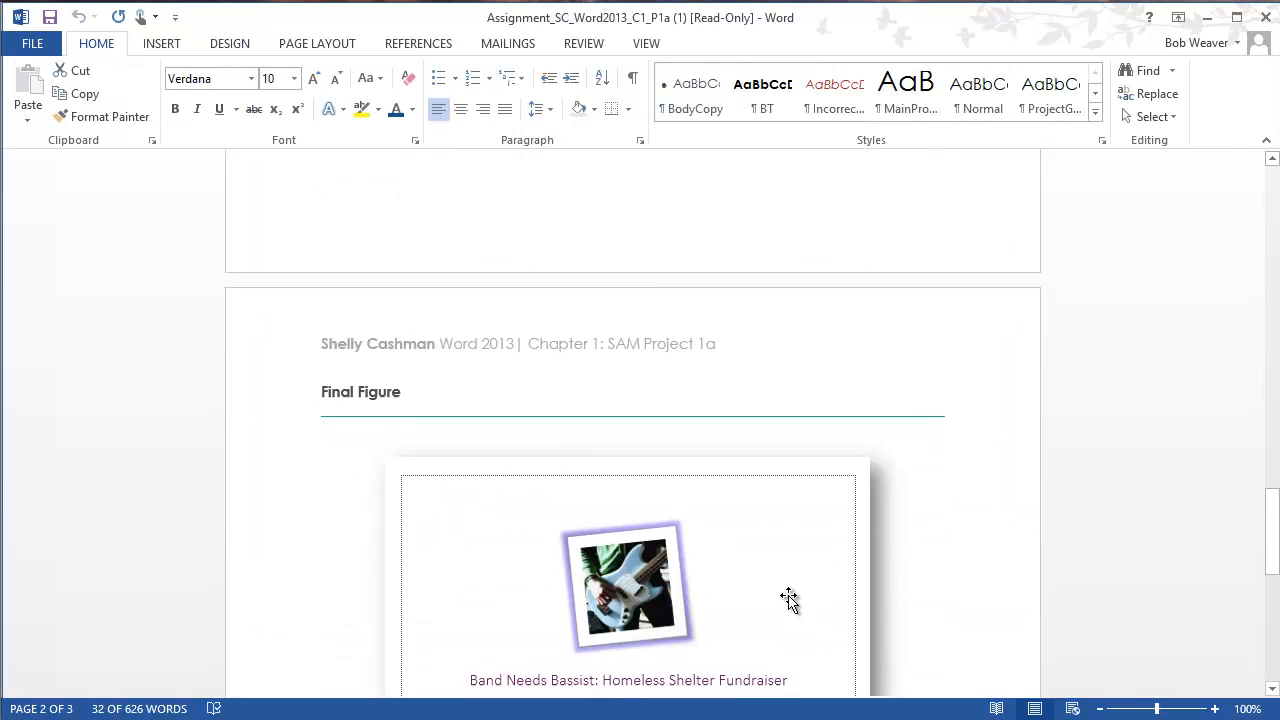
scroll(680, 440, "down", 5)
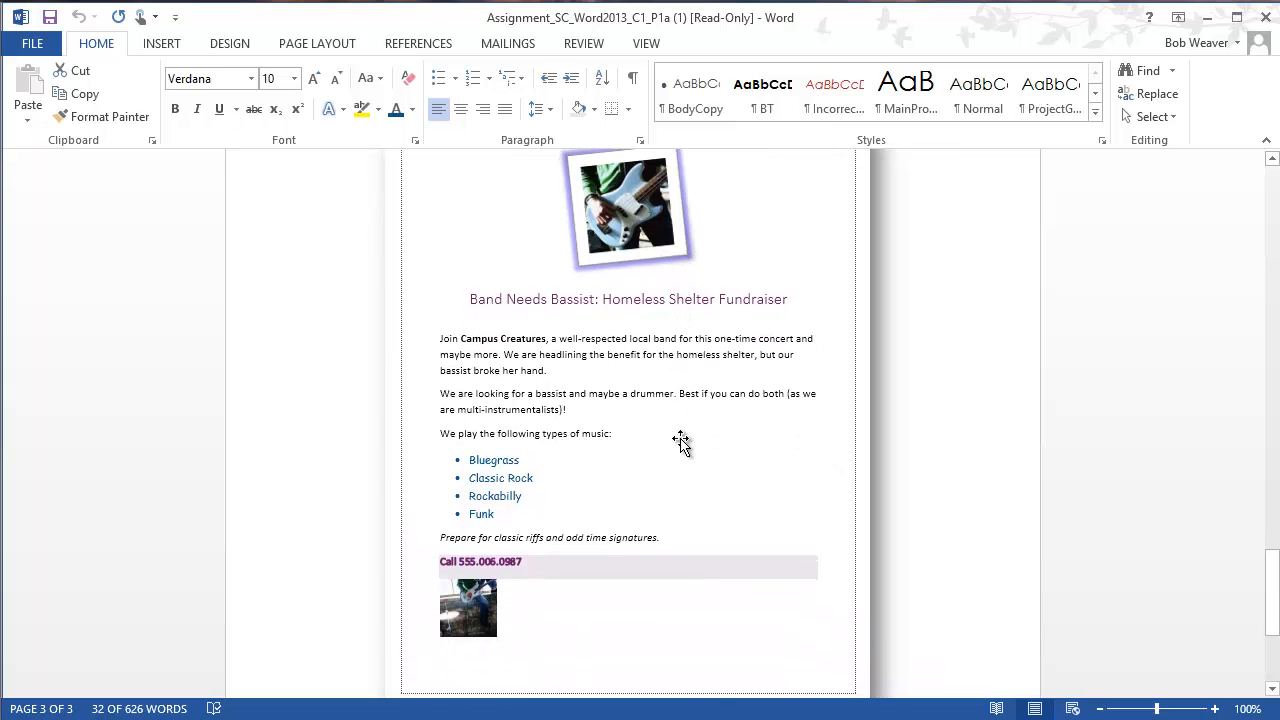
key("alt+Tab")
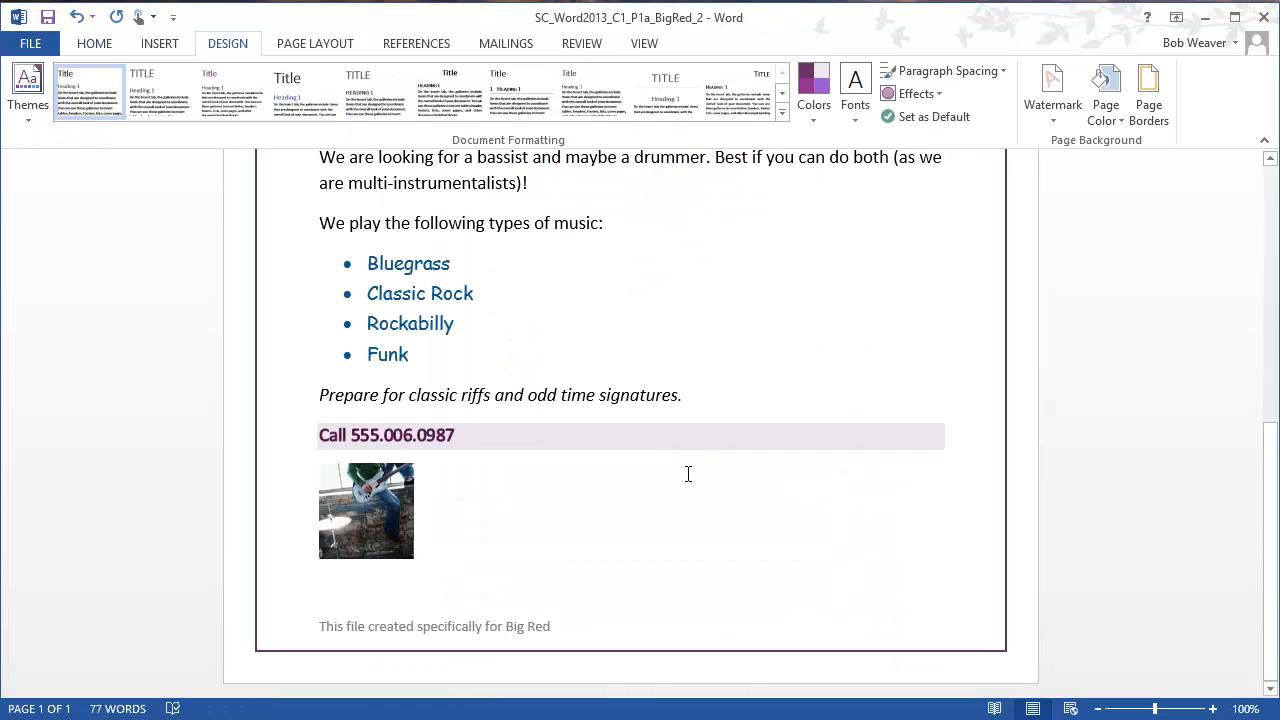
scroll(688, 470, "up", 7)
scroll(690, 470, "up", 3)
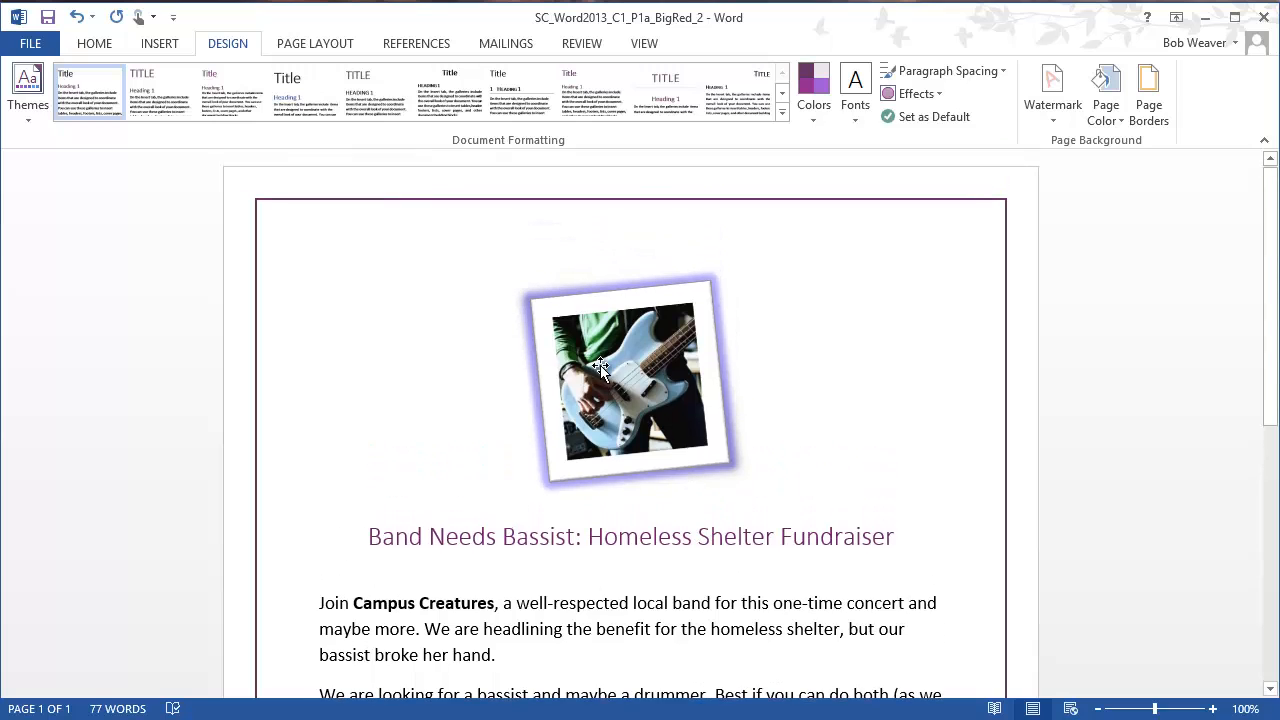
Close the flyer and submit the Desktop file SC_Word2013_C1_P1a_BigRed_2 for the Word 1 assignment on the SAM website.
left_click(1266, 20)
left_click(1207, 17)
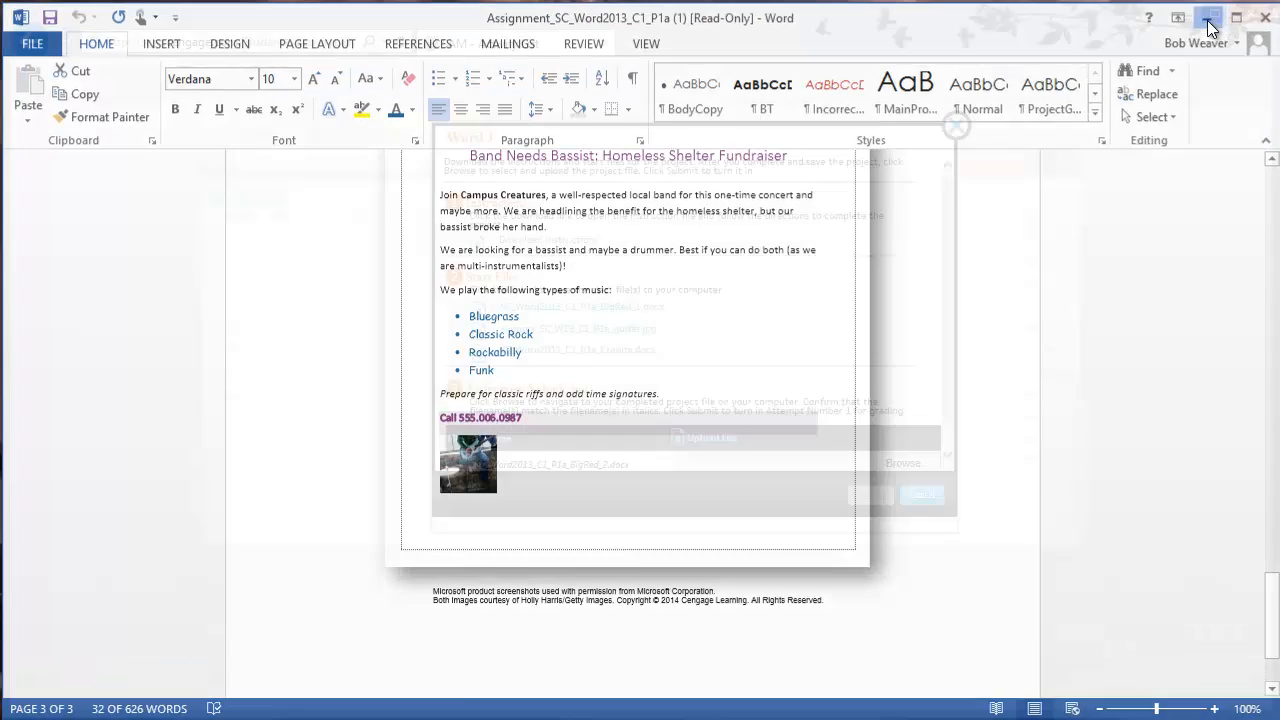
left_click(906, 463)
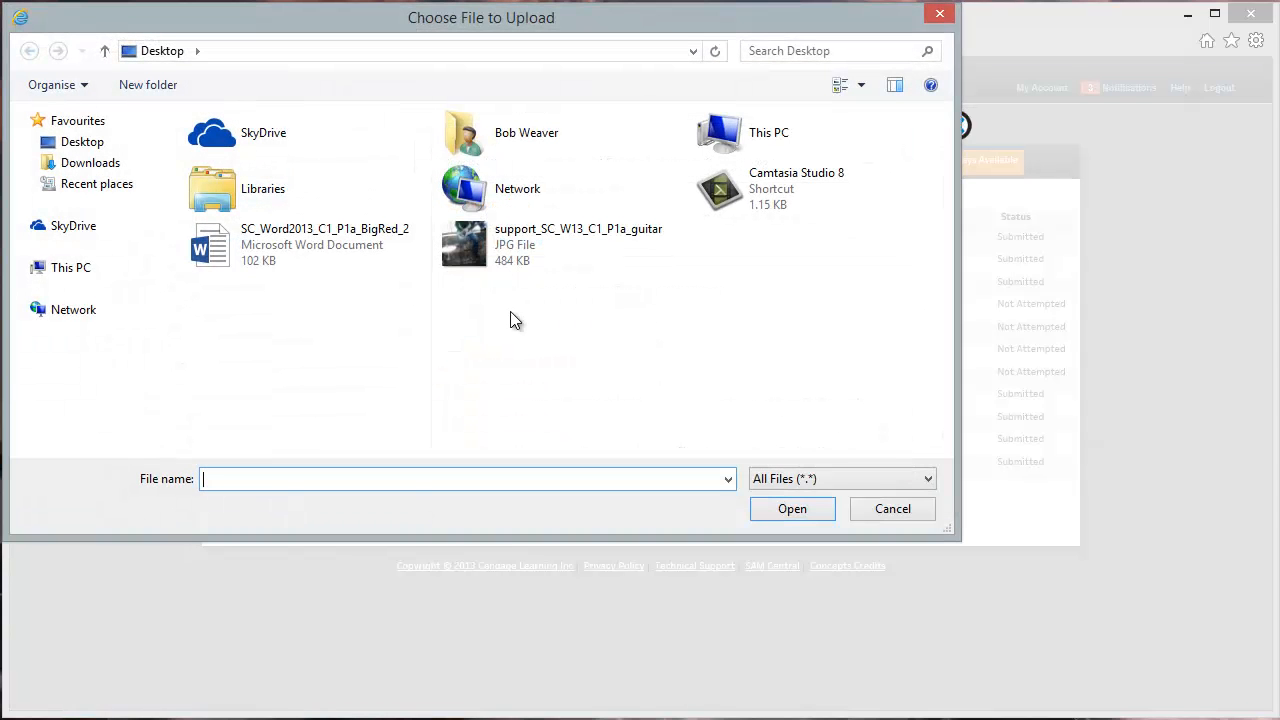
double_click(283, 256)
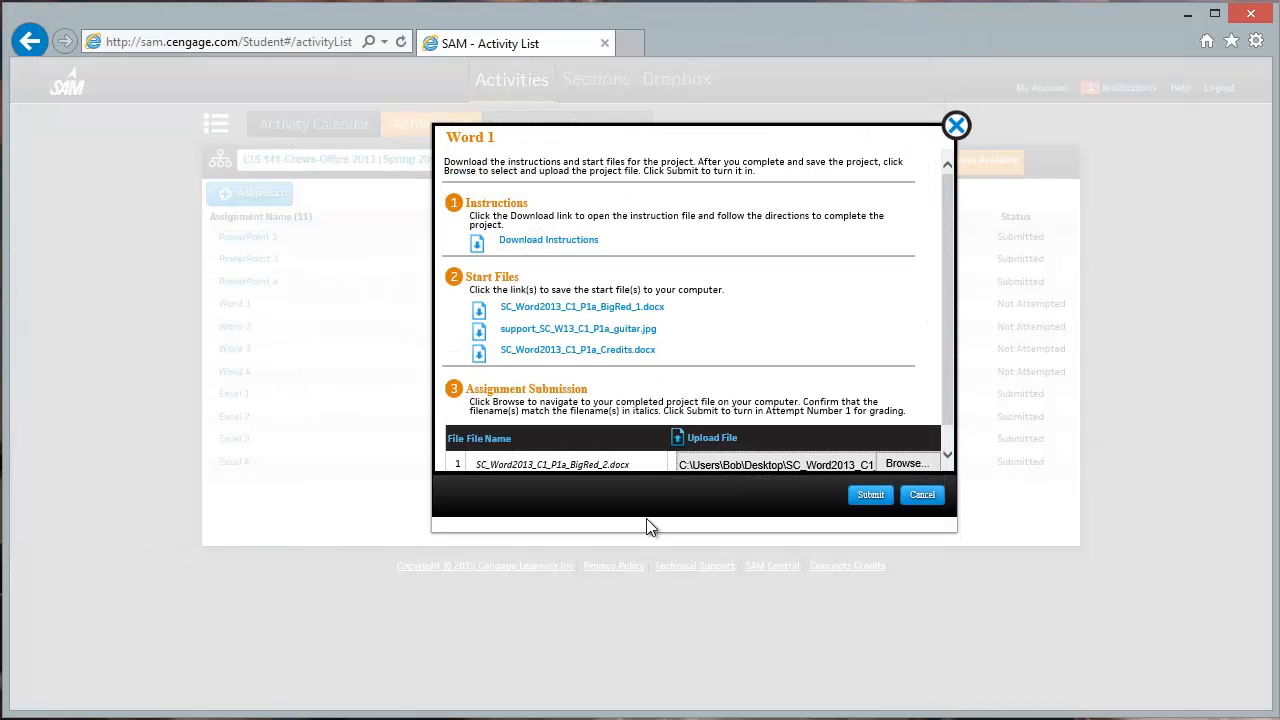
left_click(869, 498)
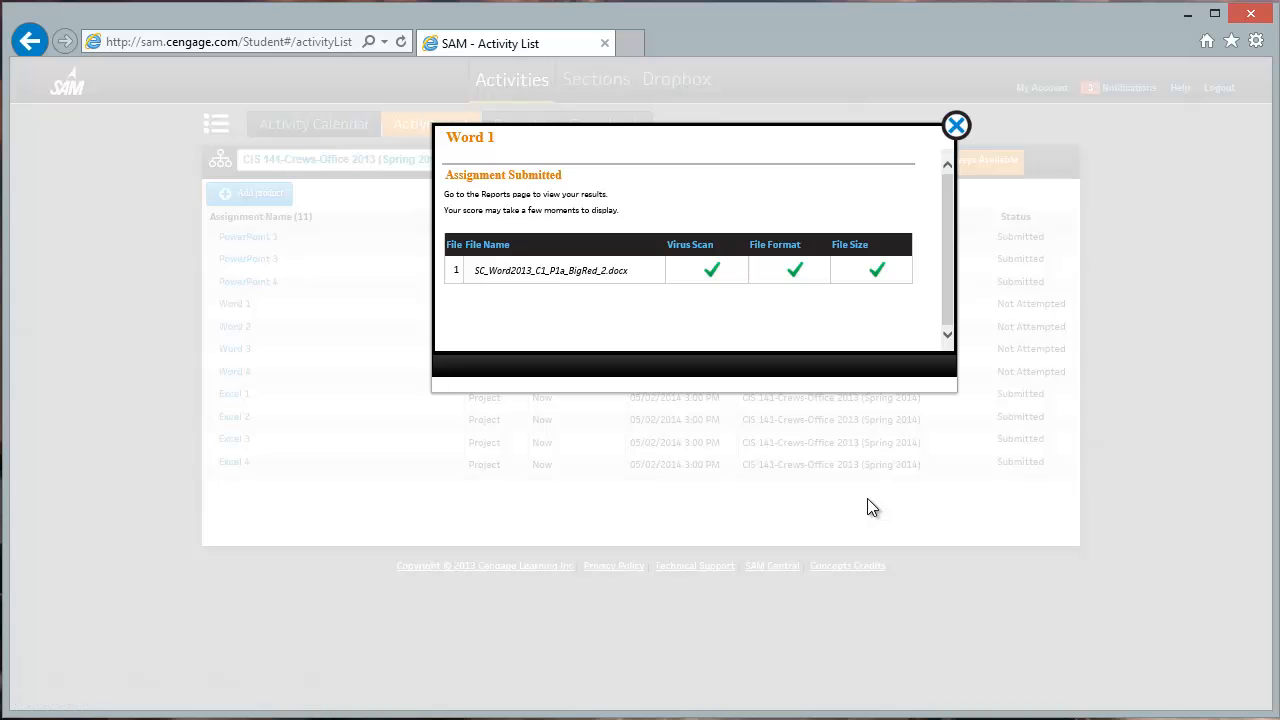
left_click(956, 125)
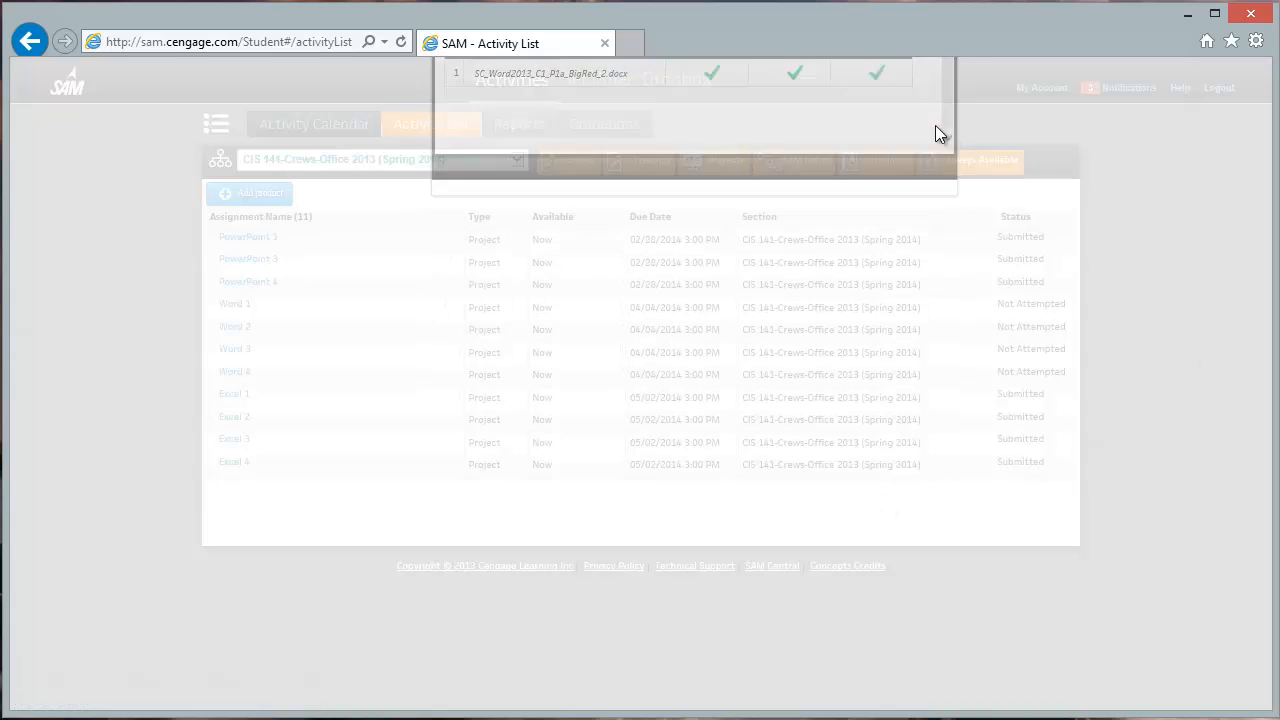
Open the Word 1 submission's report from the SAM reports list for editing and highlight its score line.
left_click(536, 125)
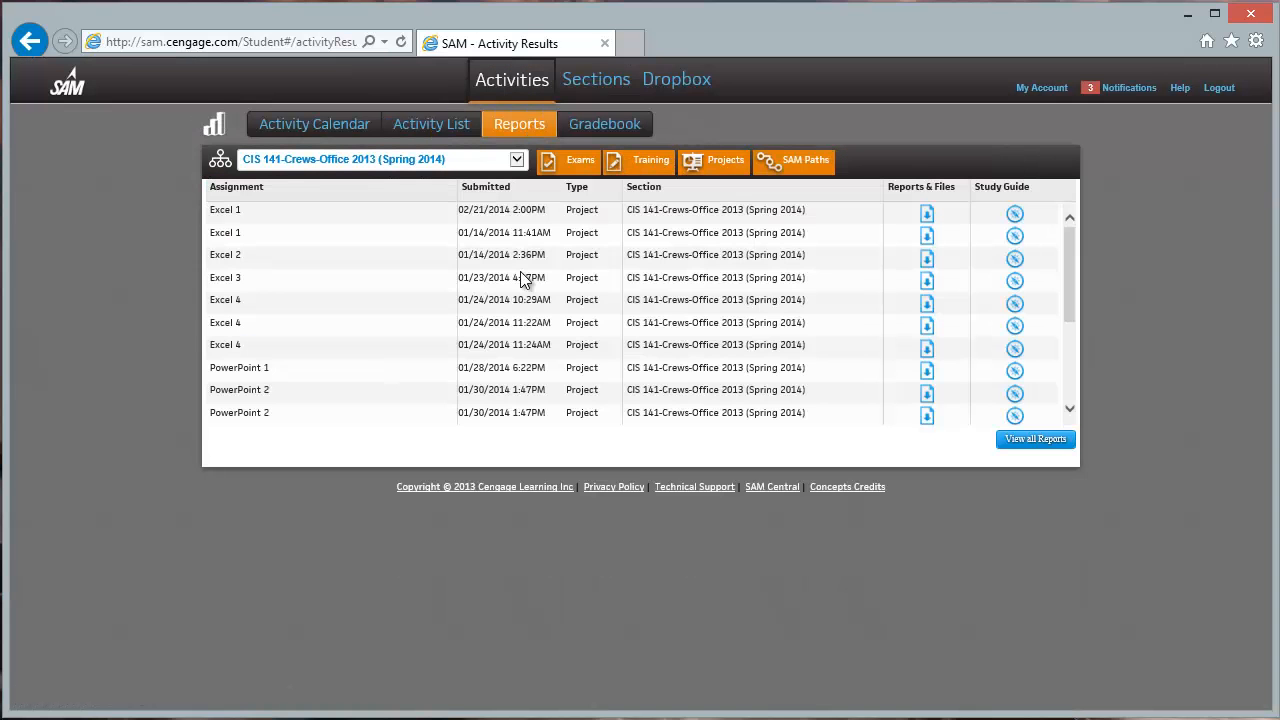
left_click_drag(1072, 323, 1054, 430)
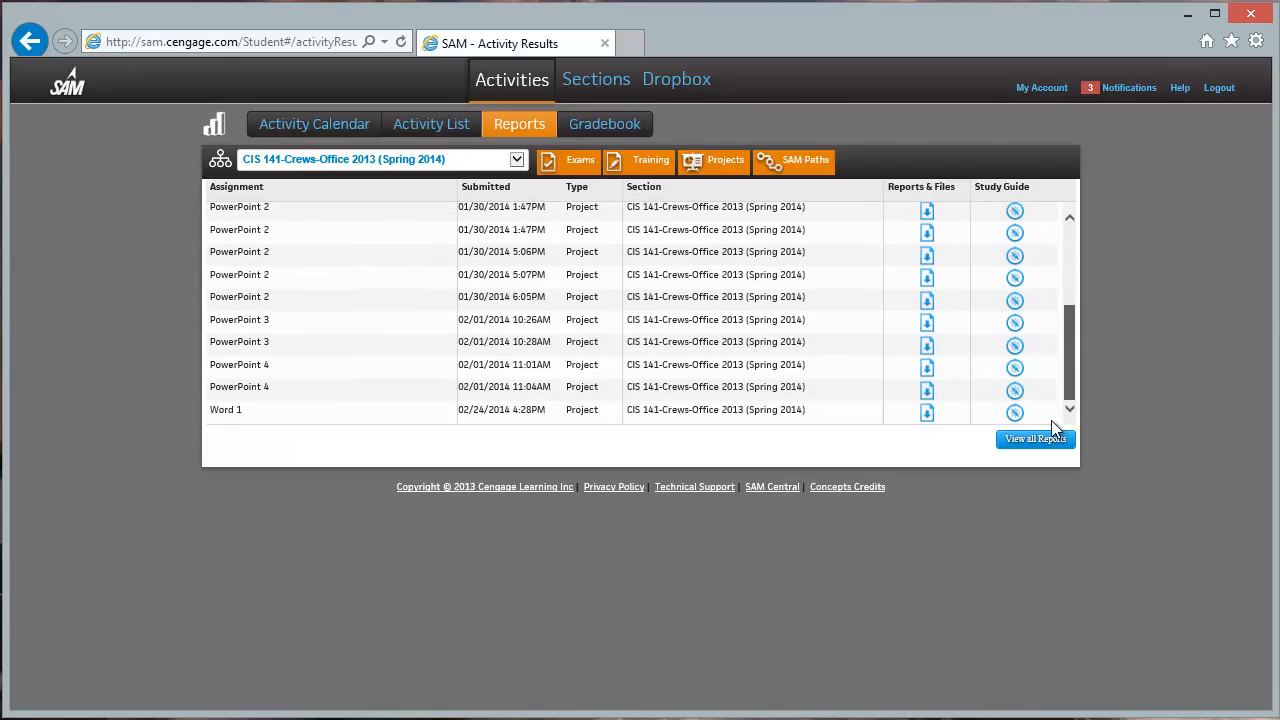
left_click(927, 412)
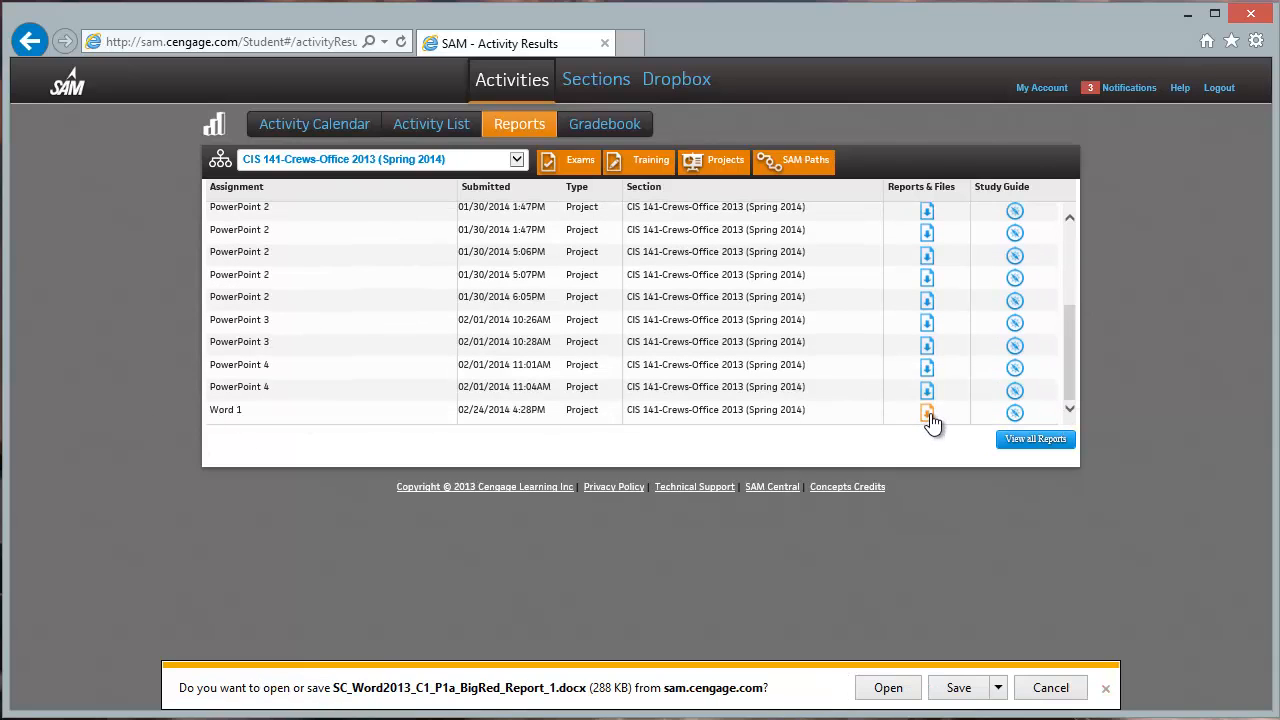
left_click(894, 697)
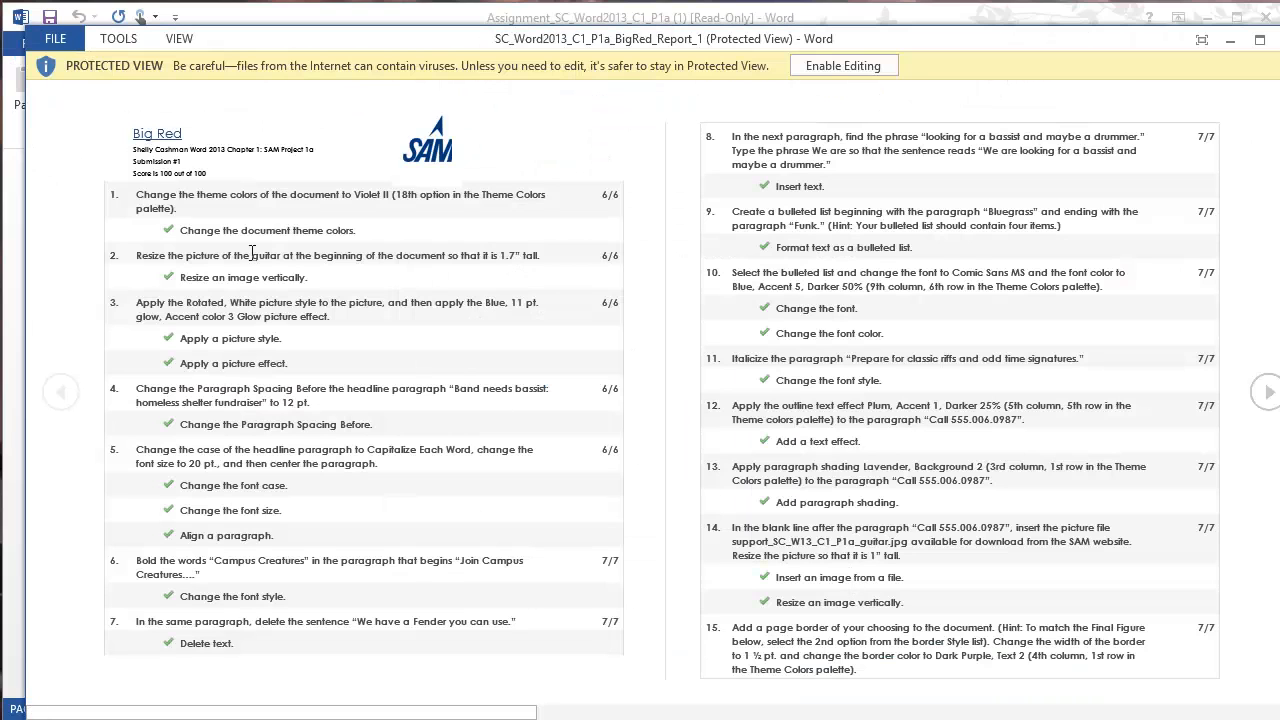
left_click(818, 63)
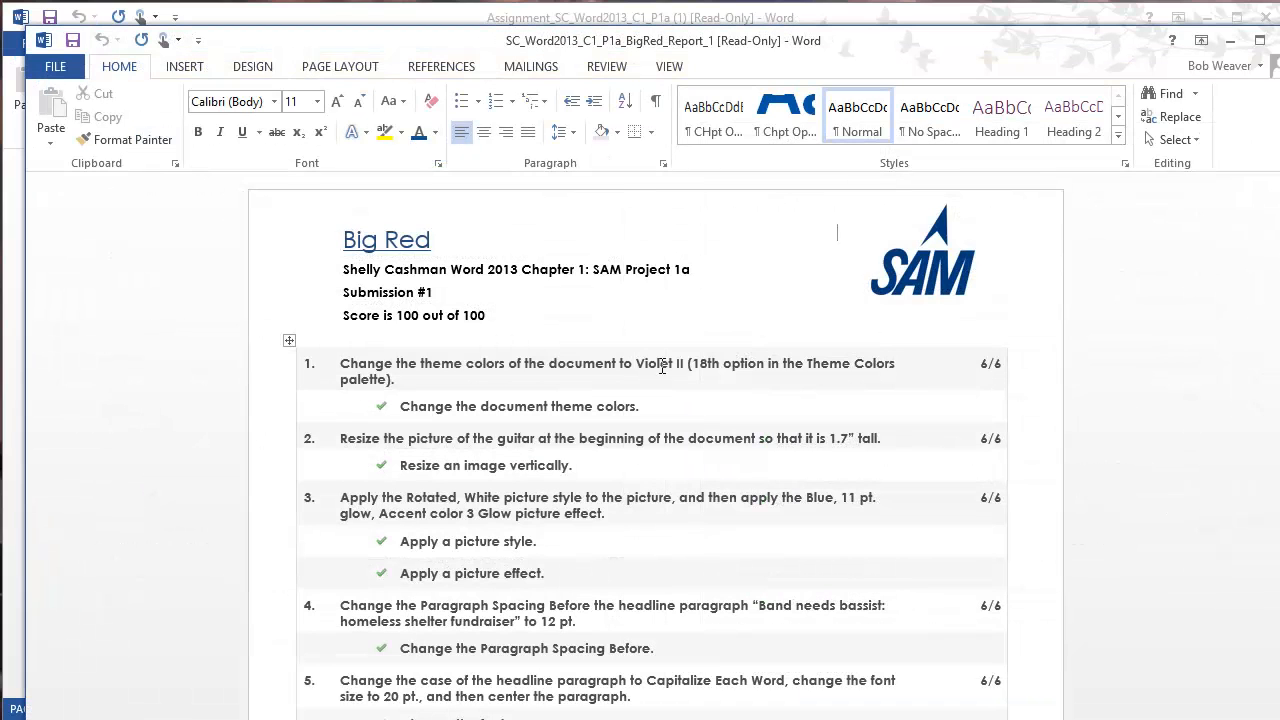
left_click_drag(340, 316, 492, 316)
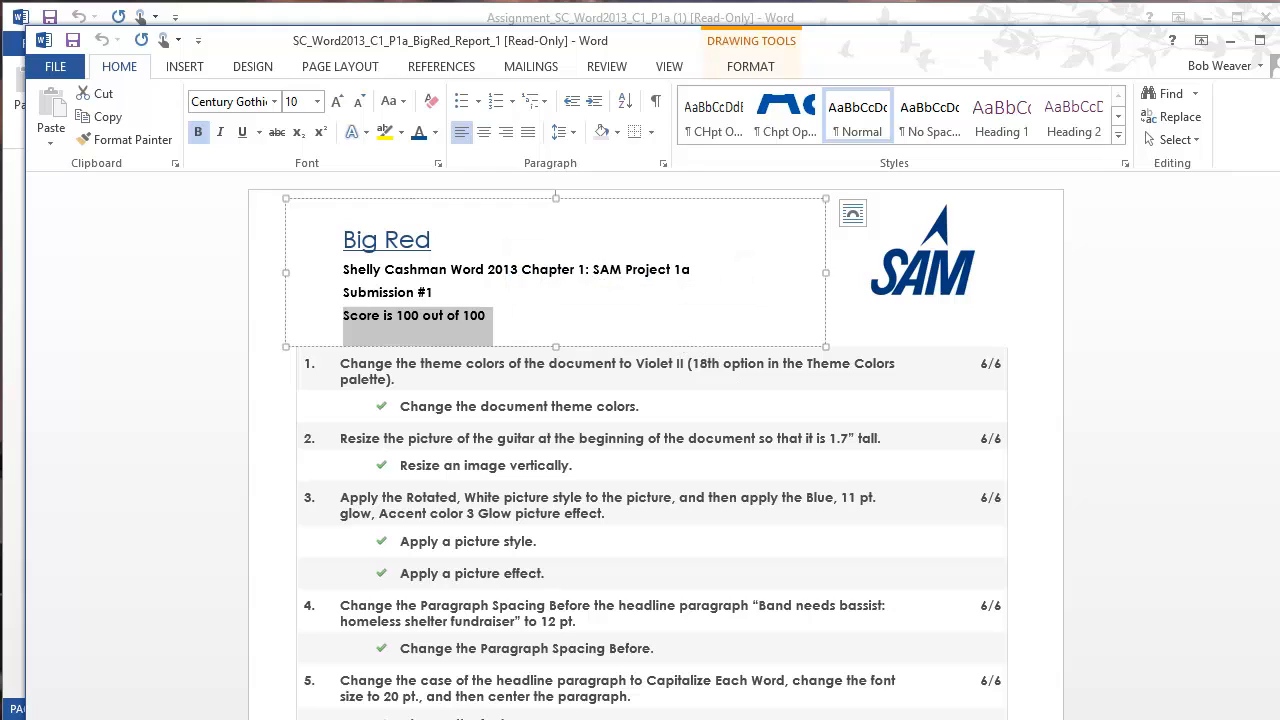